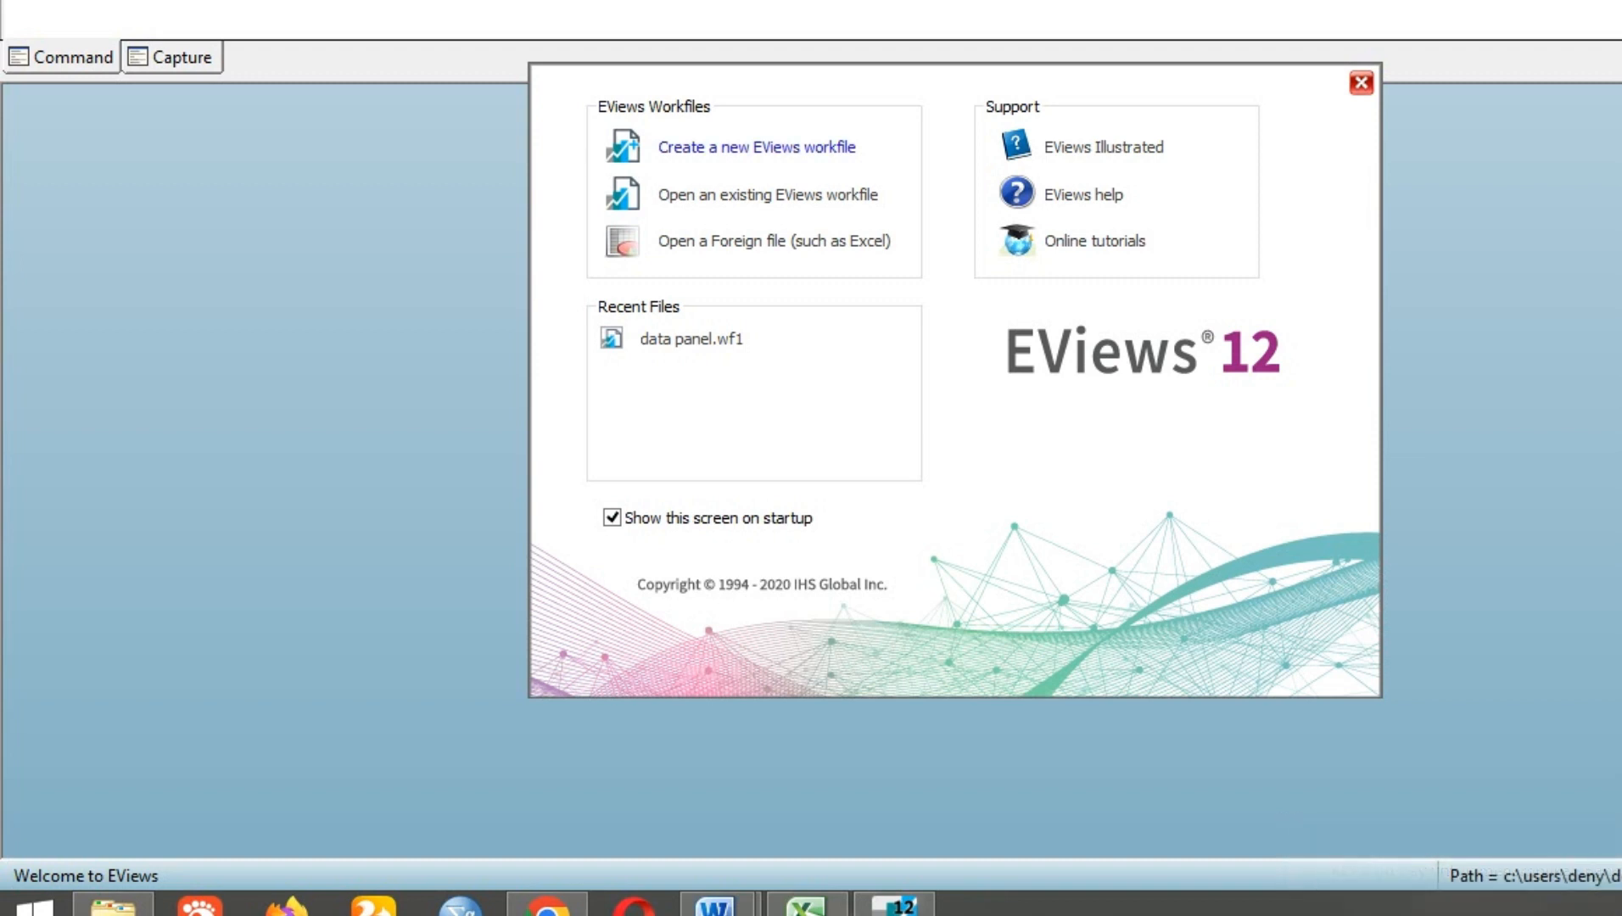
Start creating a new workfile with the Balanced Panel structure type
{"action": "left_click", "coordinate": [757, 147]}
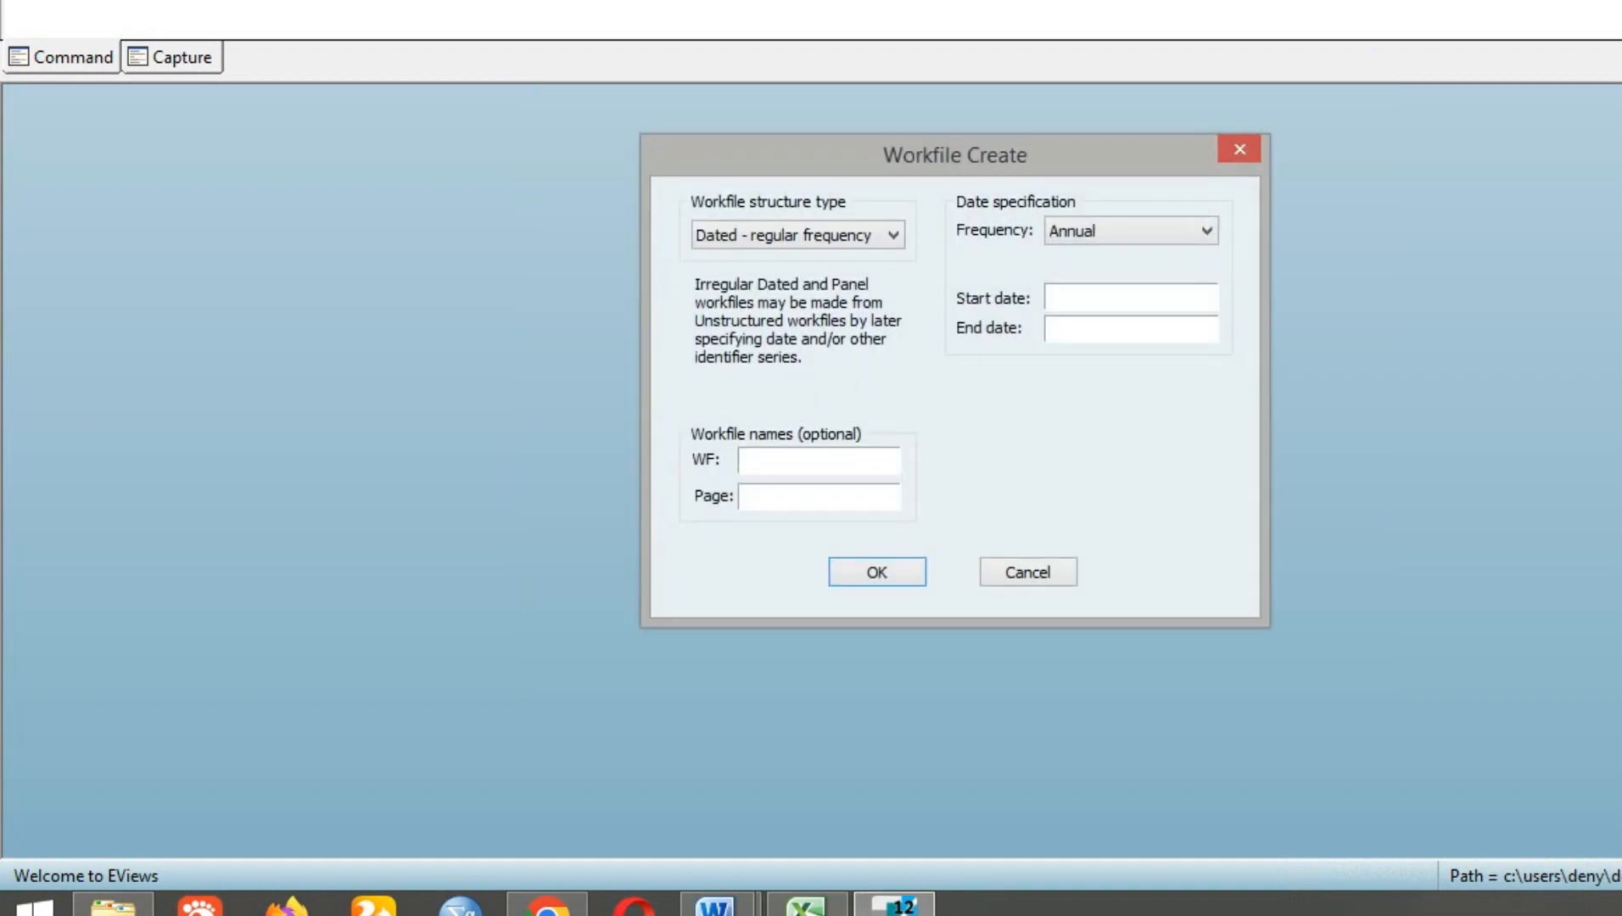
{"action": "left_click", "coordinate": [893, 235]}
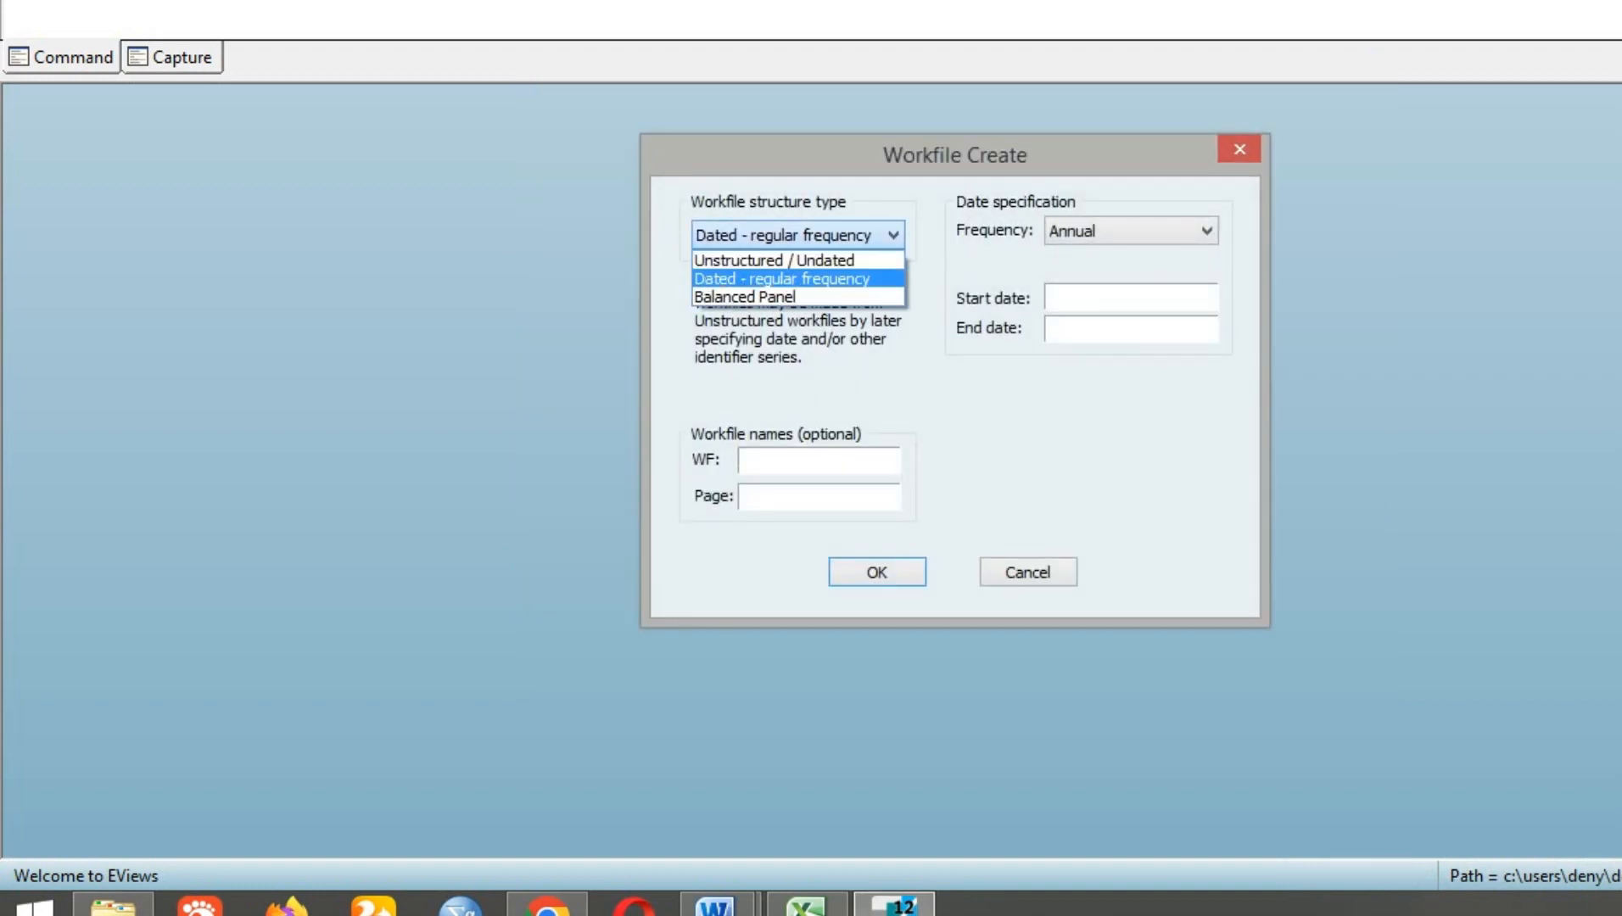
{"action": "left_click", "coordinate": [797, 297]}
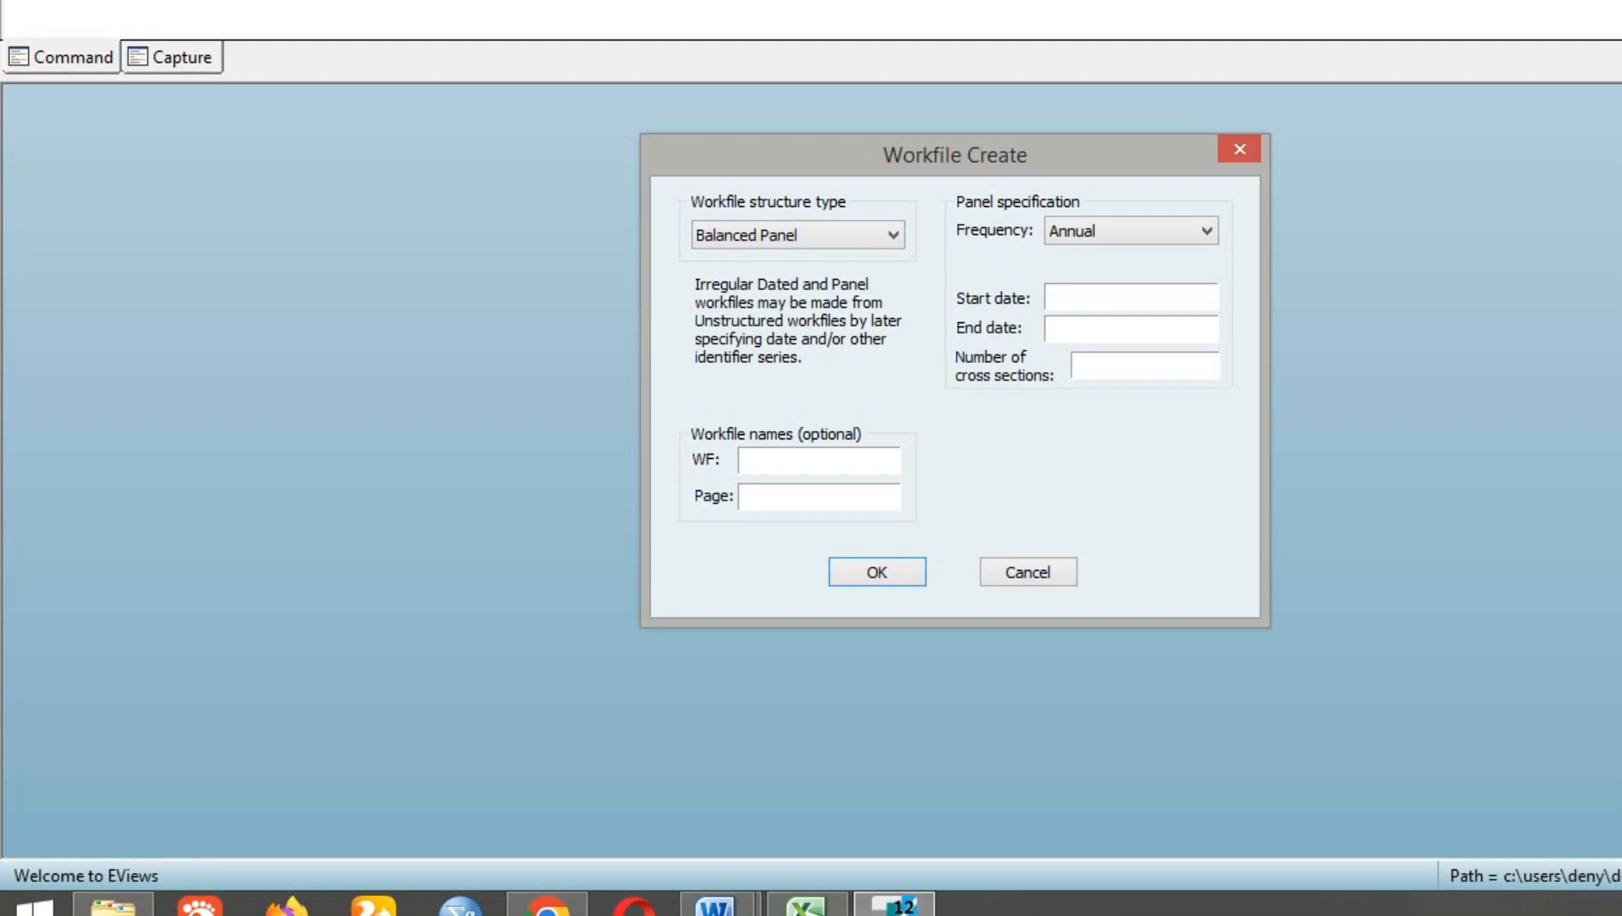
Consult the Tahun and LDR columns in the Excel sheet and create the annual EViews panel workfile from 2011 to 2015 with 40 cross sections
{"action": "left_click", "coordinate": [804, 904]}
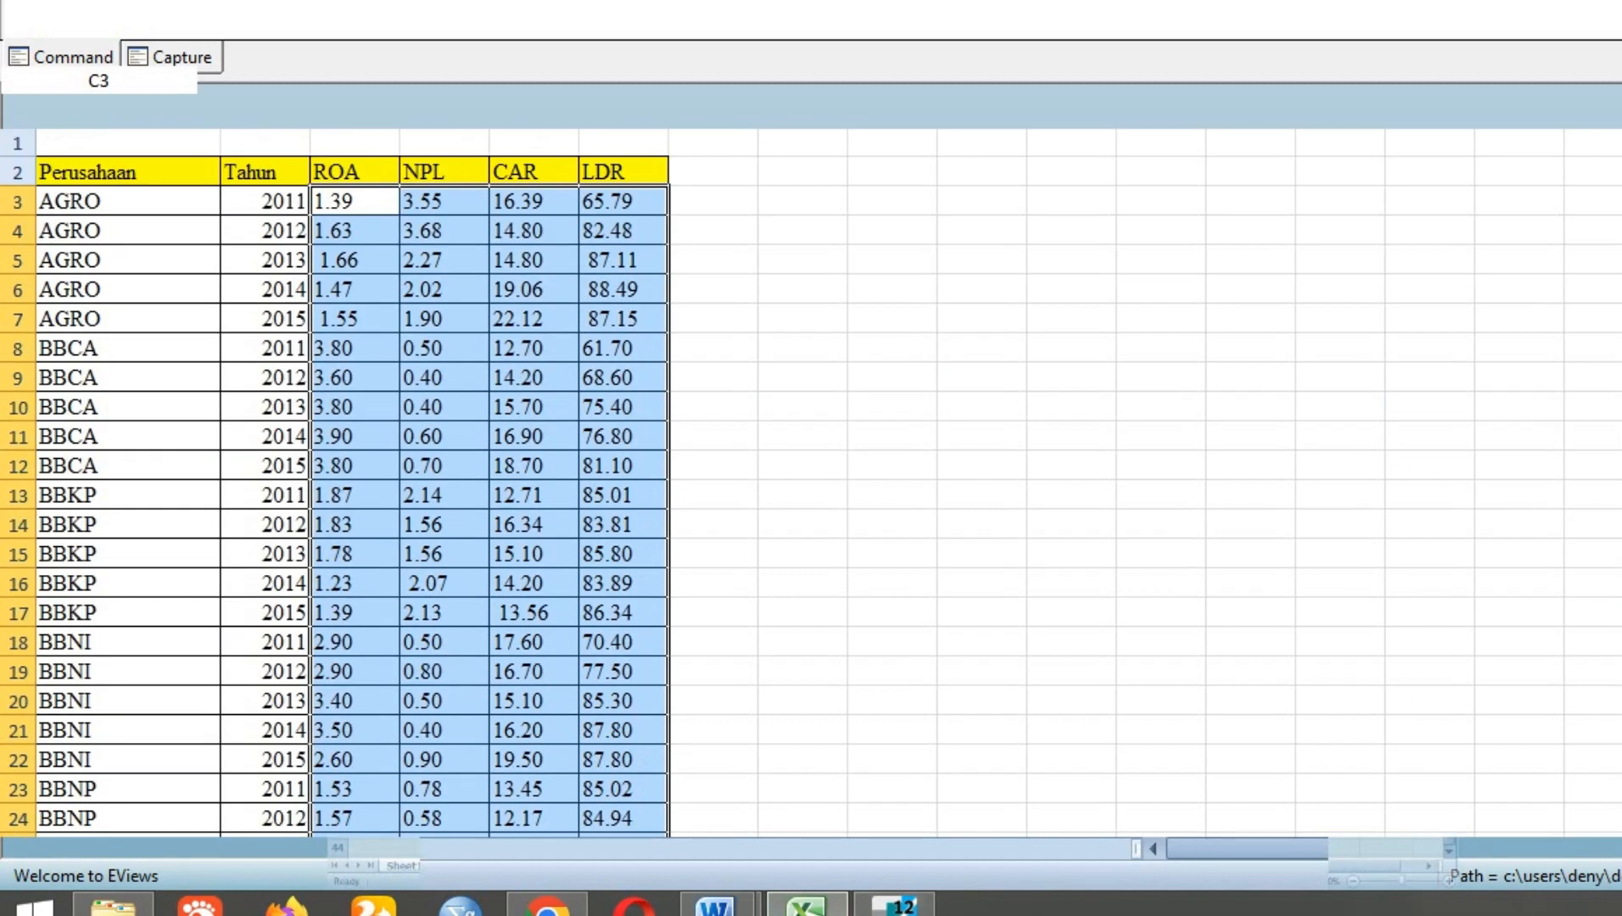
{"action": "left_click_drag", "start_coordinate": [265, 201], "coordinate": [308, 301]}
{"action": "left_click", "coordinate": [308, 328]}
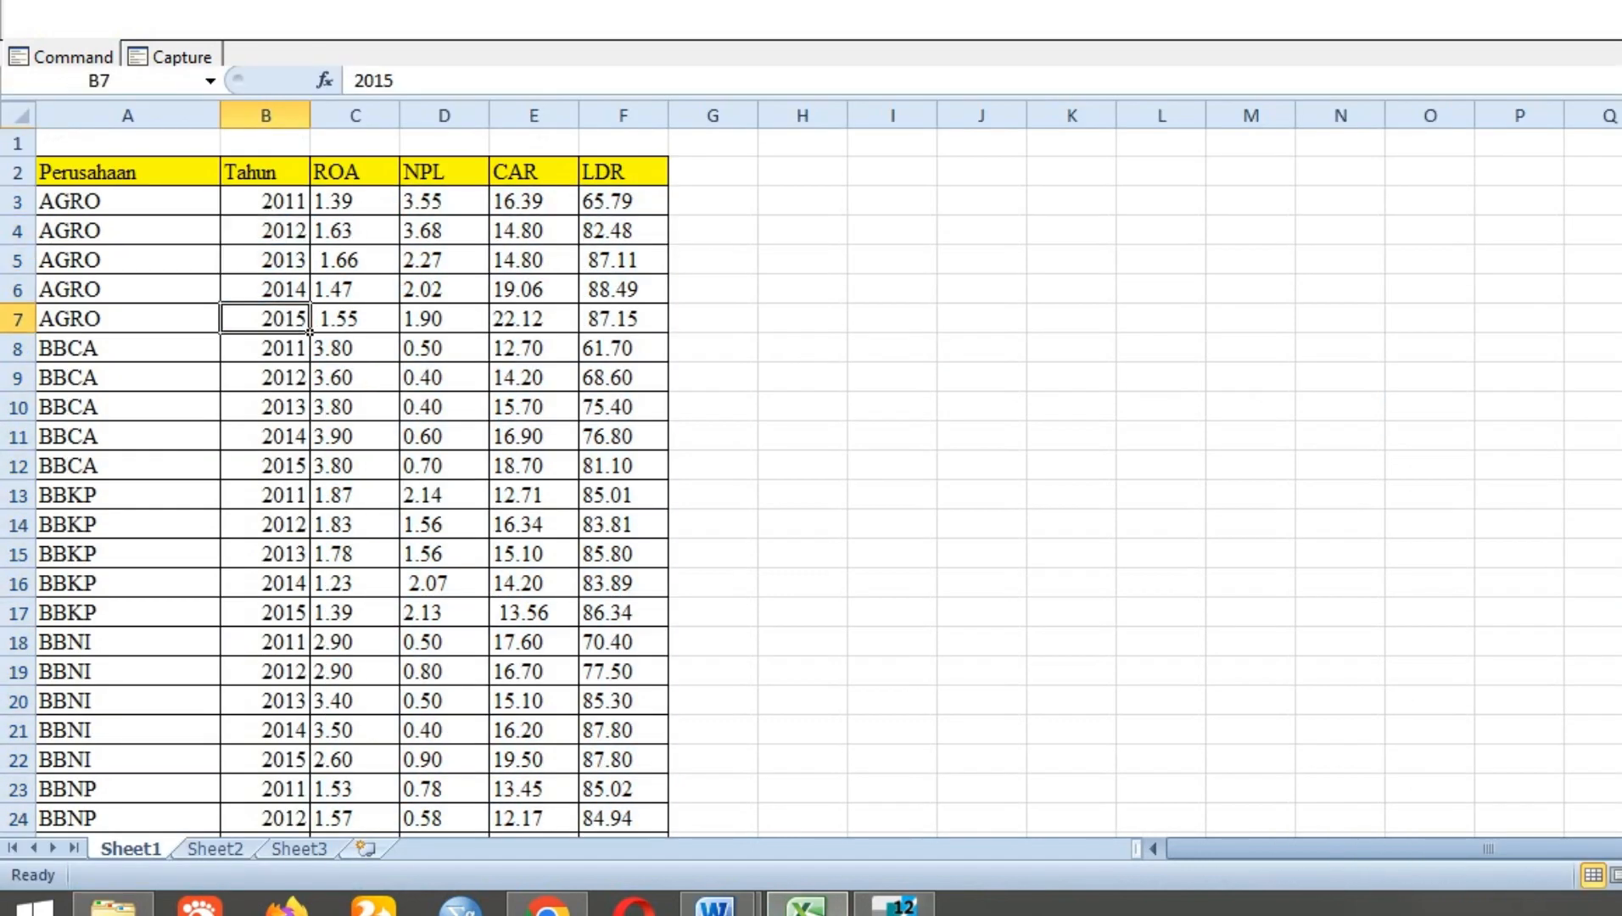
{"action": "left_click_drag", "start_coordinate": [623, 201], "coordinate": [668, 804]}
{"action": "left_click", "coordinate": [894, 906]}
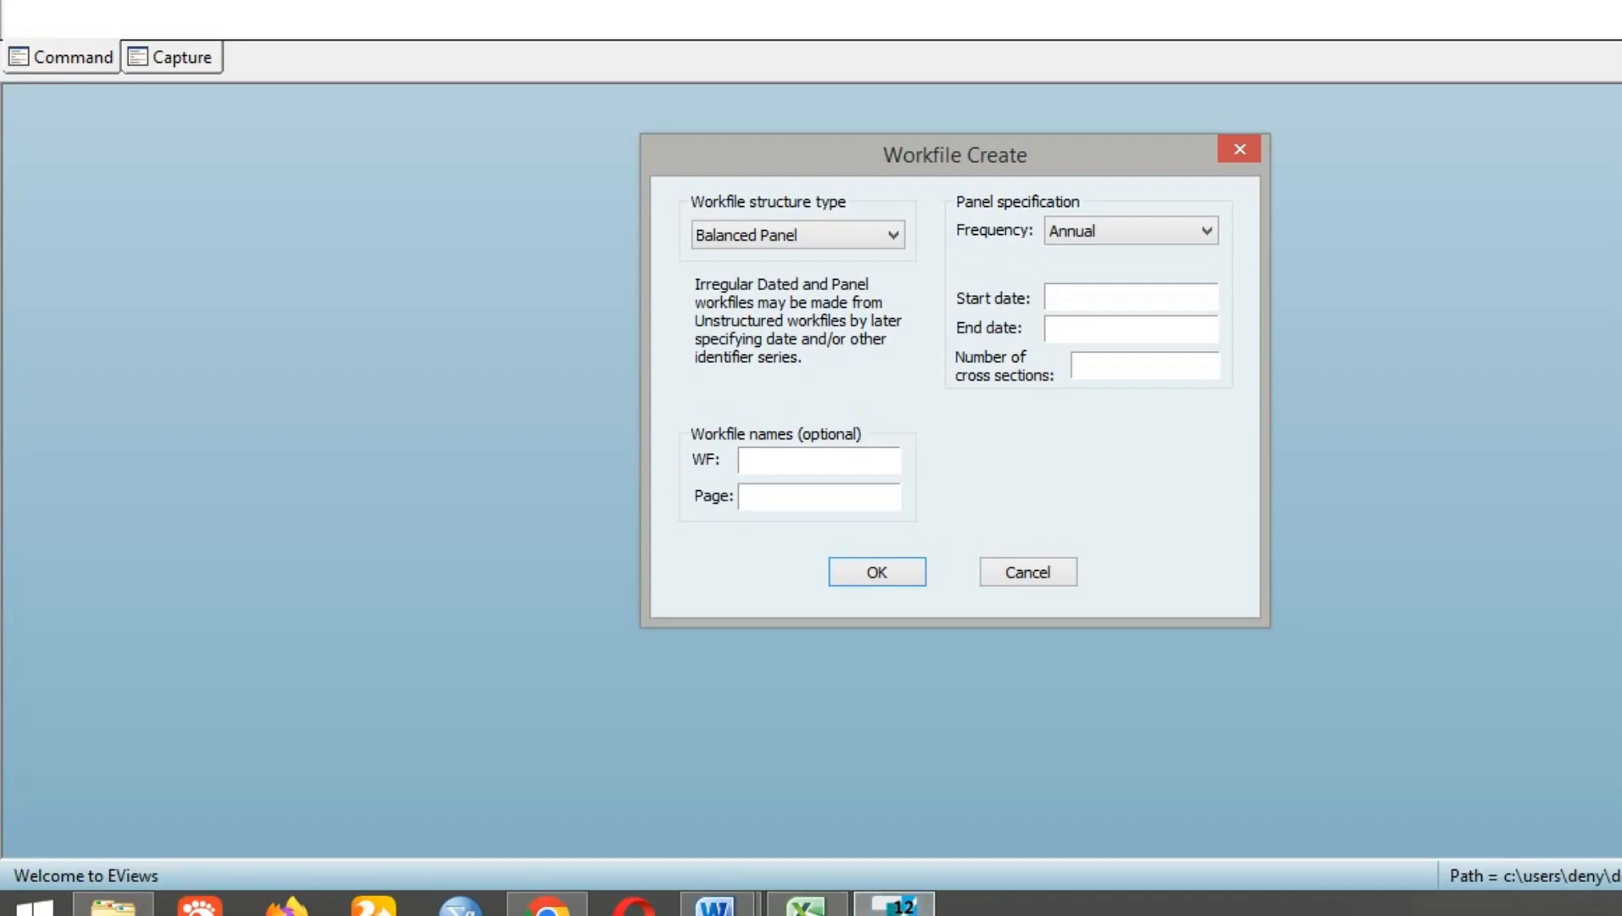
{"action": "type", "text": "2011"}
{"action": "key", "text": "Tab"}
{"action": "type", "text": "2015"}
{"action": "key", "text": "Tab"}
{"action": "type", "text": "40"}
{"action": "key", "text": "Return"}
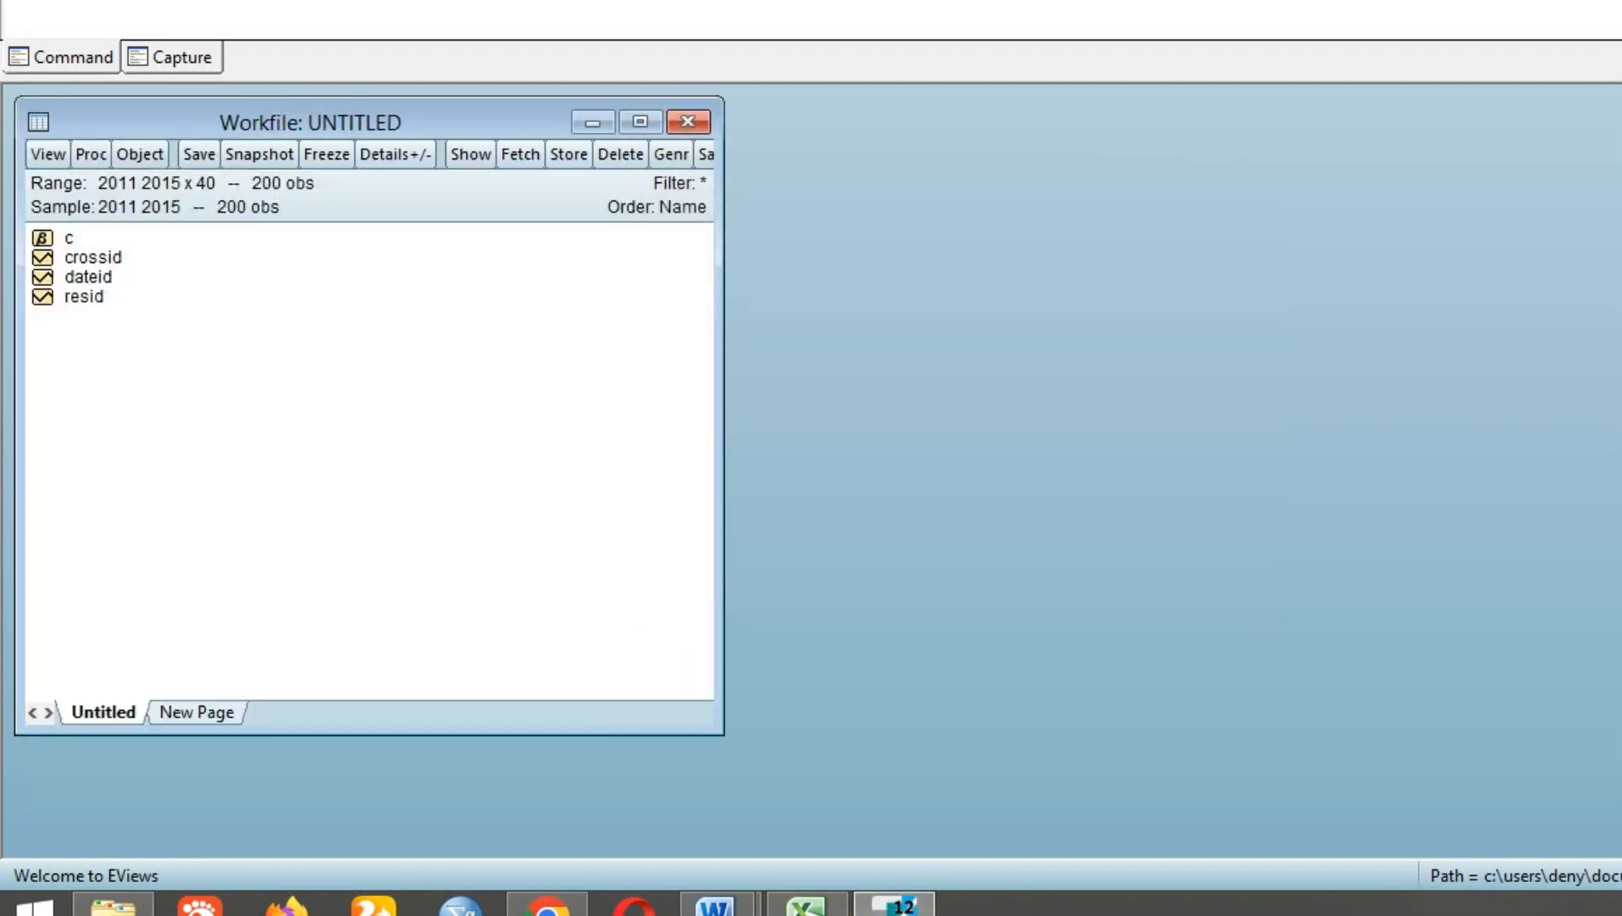
Create a new Series object named y in the workfile
{"action": "left_click", "coordinate": [140, 154]}
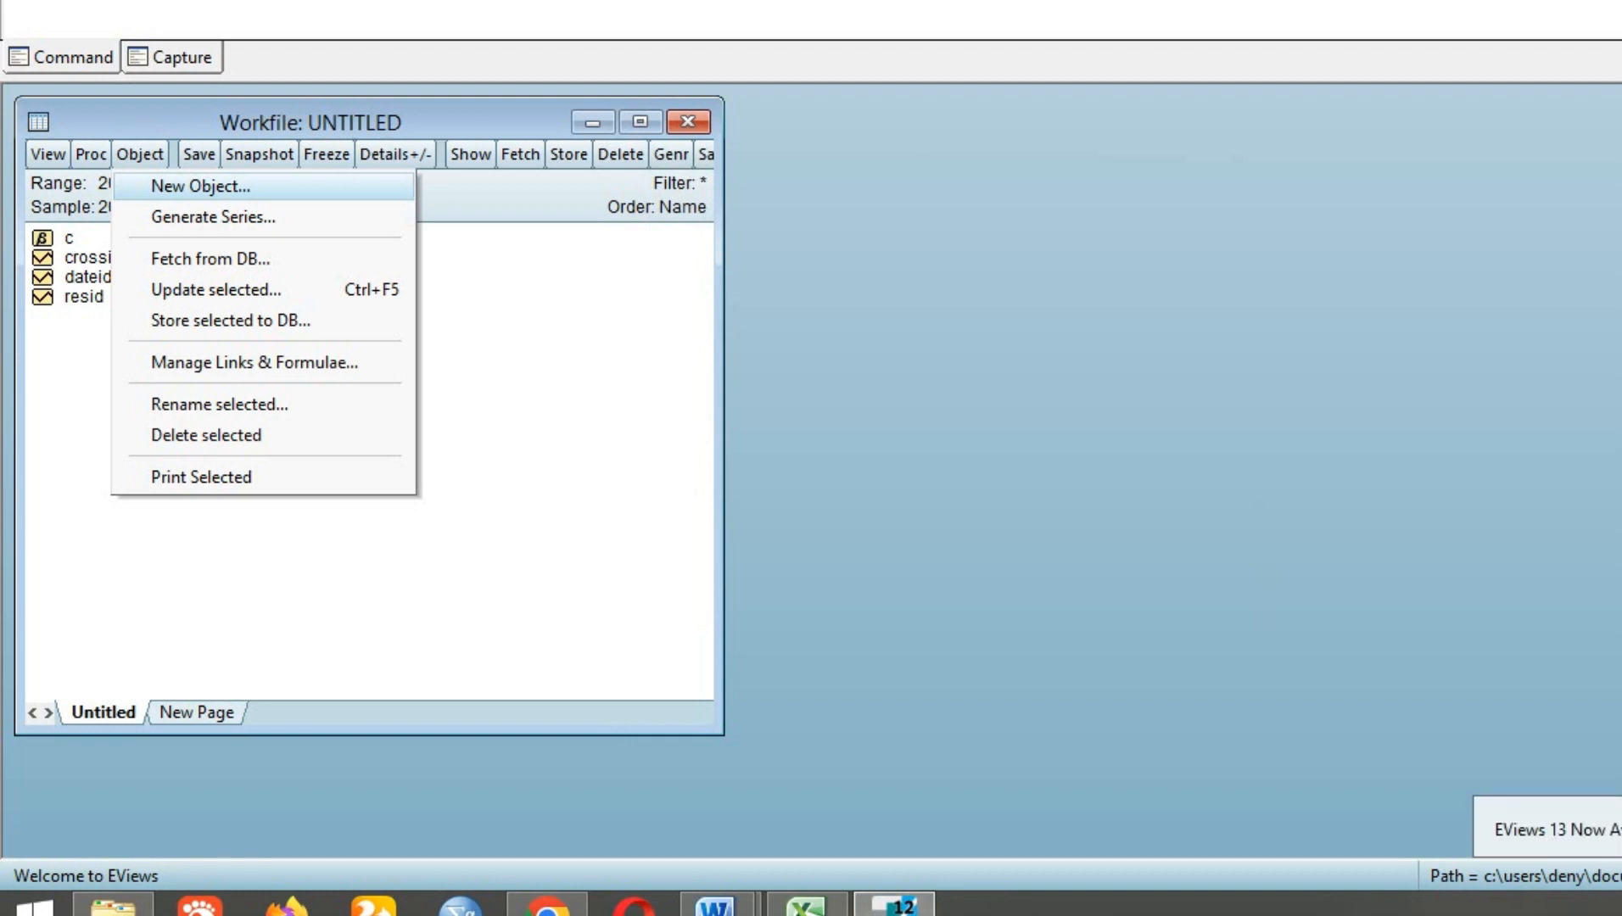
{"action": "key", "text": "Return"}
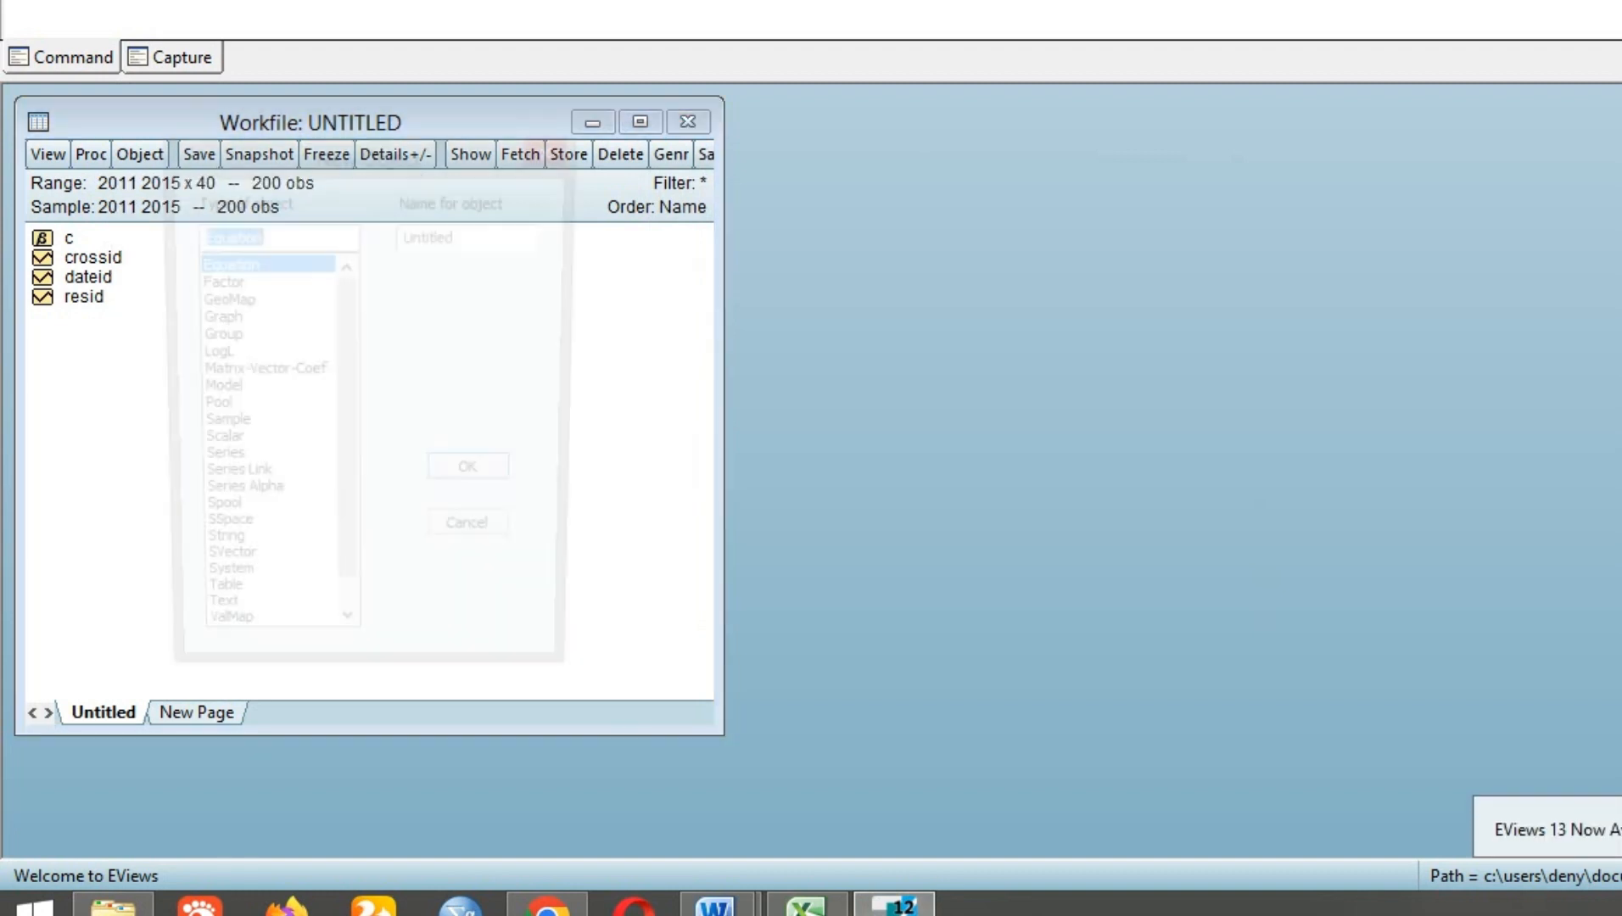
{"action": "left_click", "coordinate": [214, 463]}
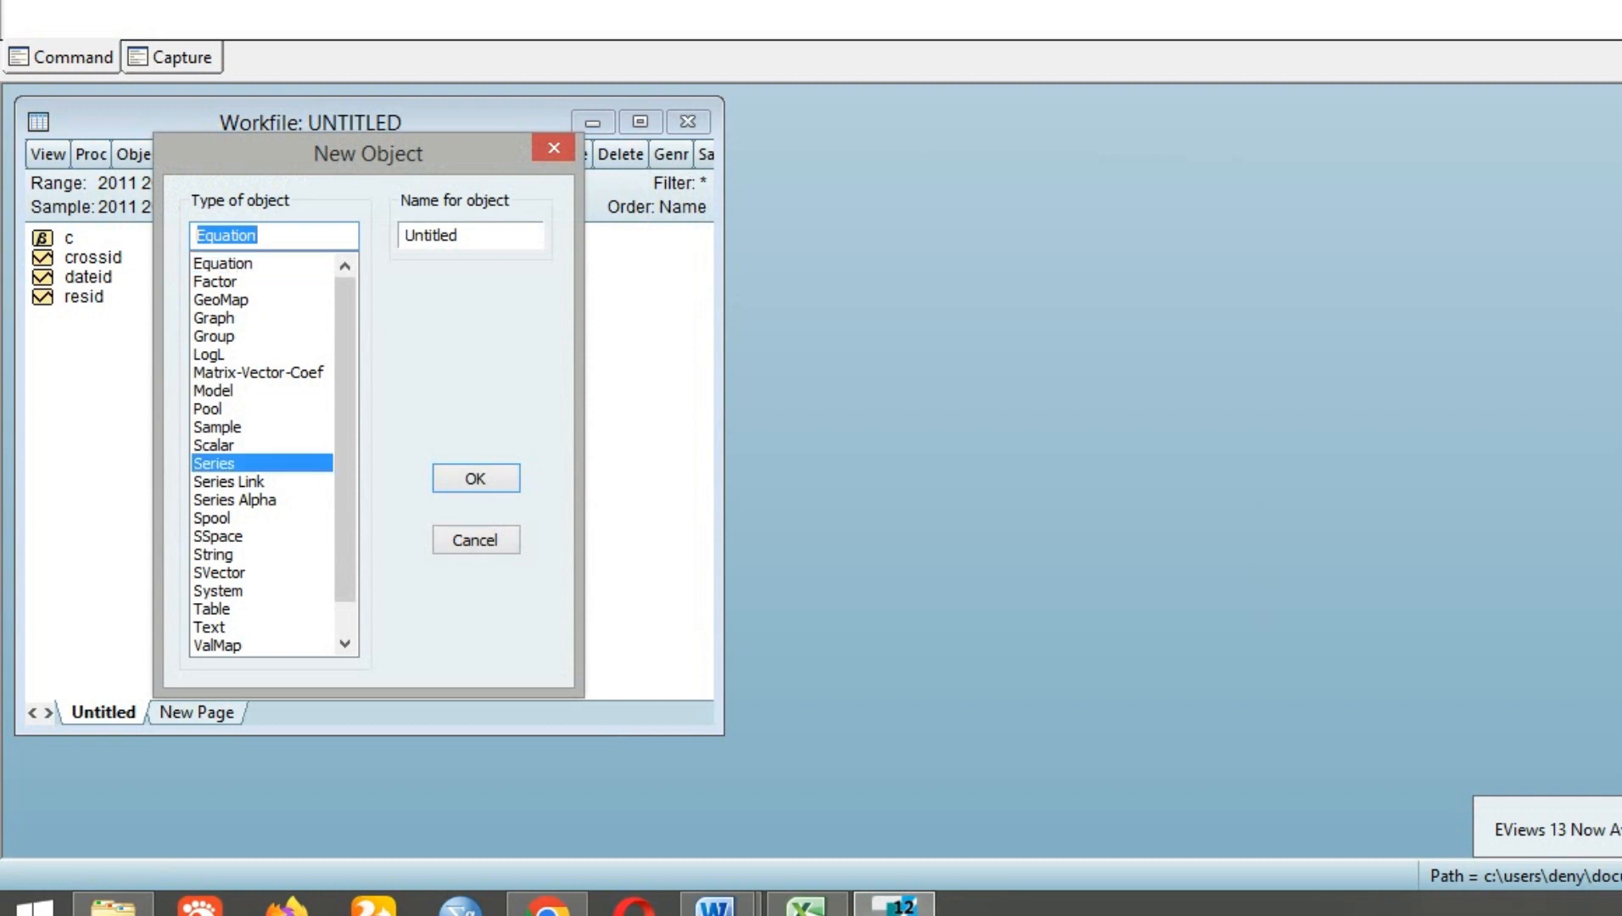
{"action": "left_click_drag", "start_coordinate": [459, 235], "coordinate": [404, 235]}
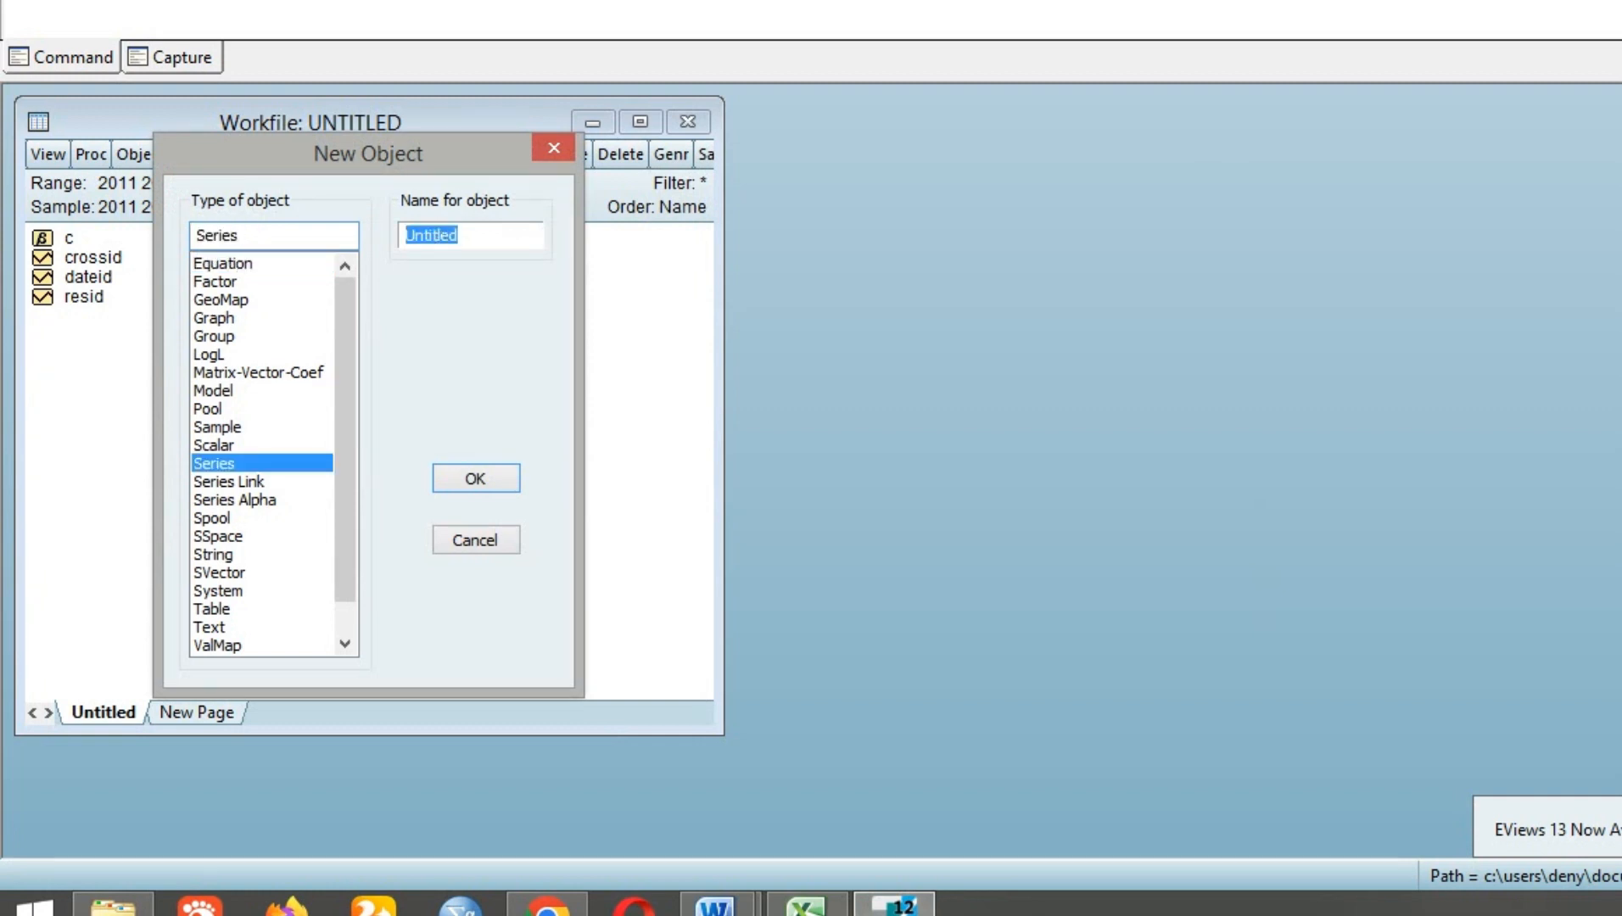
{"action": "type", "text": "y"}
{"action": "key", "text": "Return"}
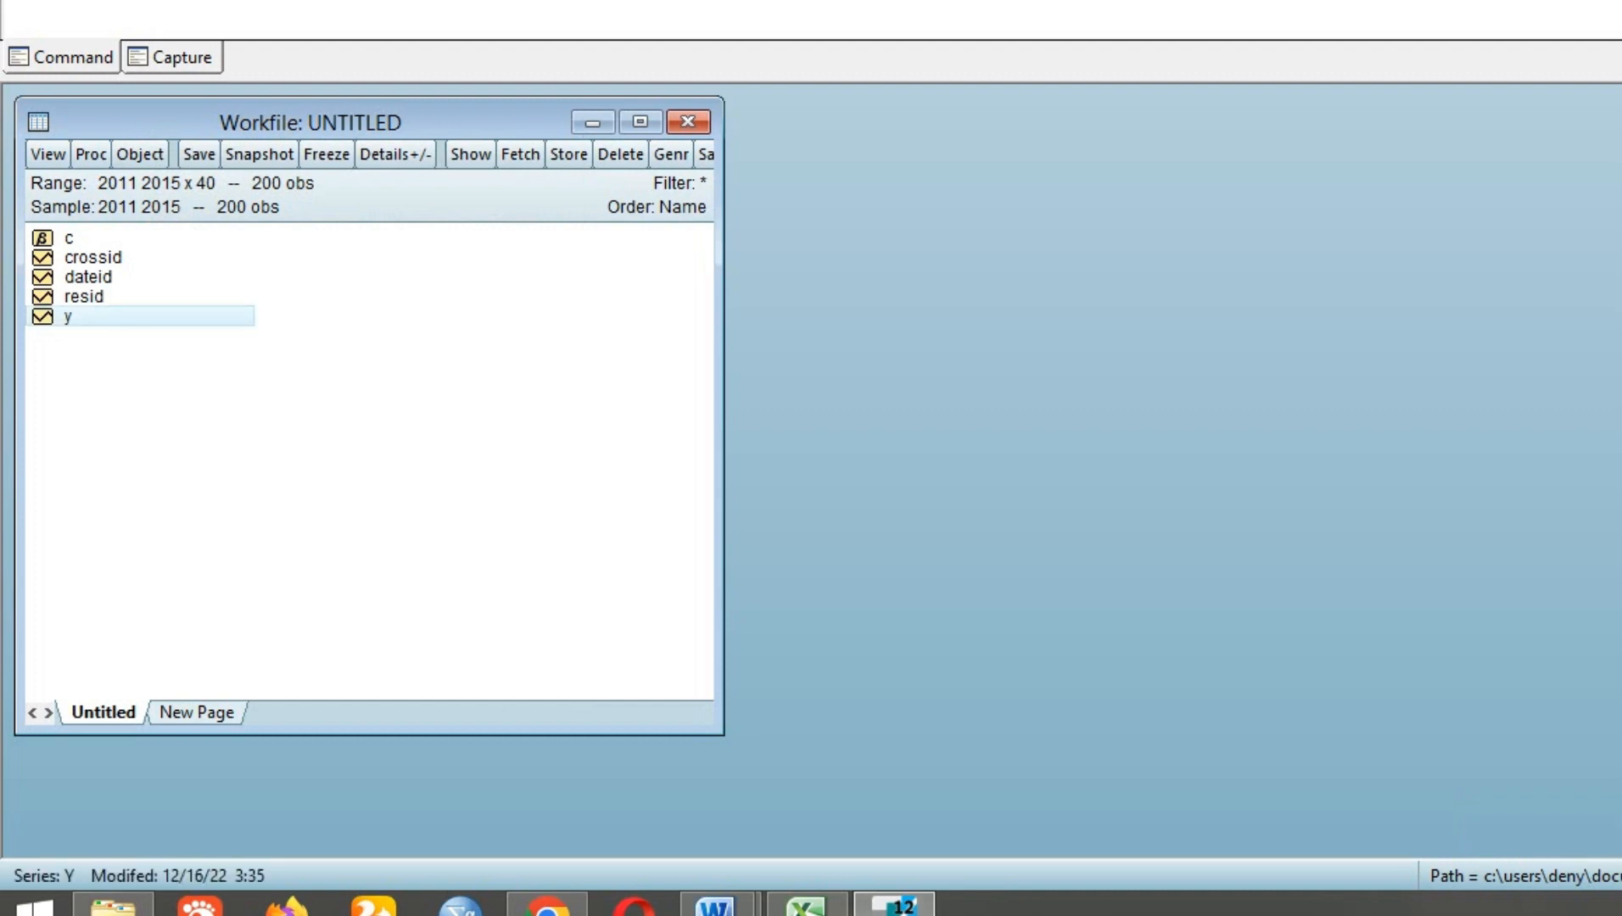
Duplicate the series y three times in the workfile, naming the copies x1, x2 and x3
{"action": "key", "text": "ctrl+v"}
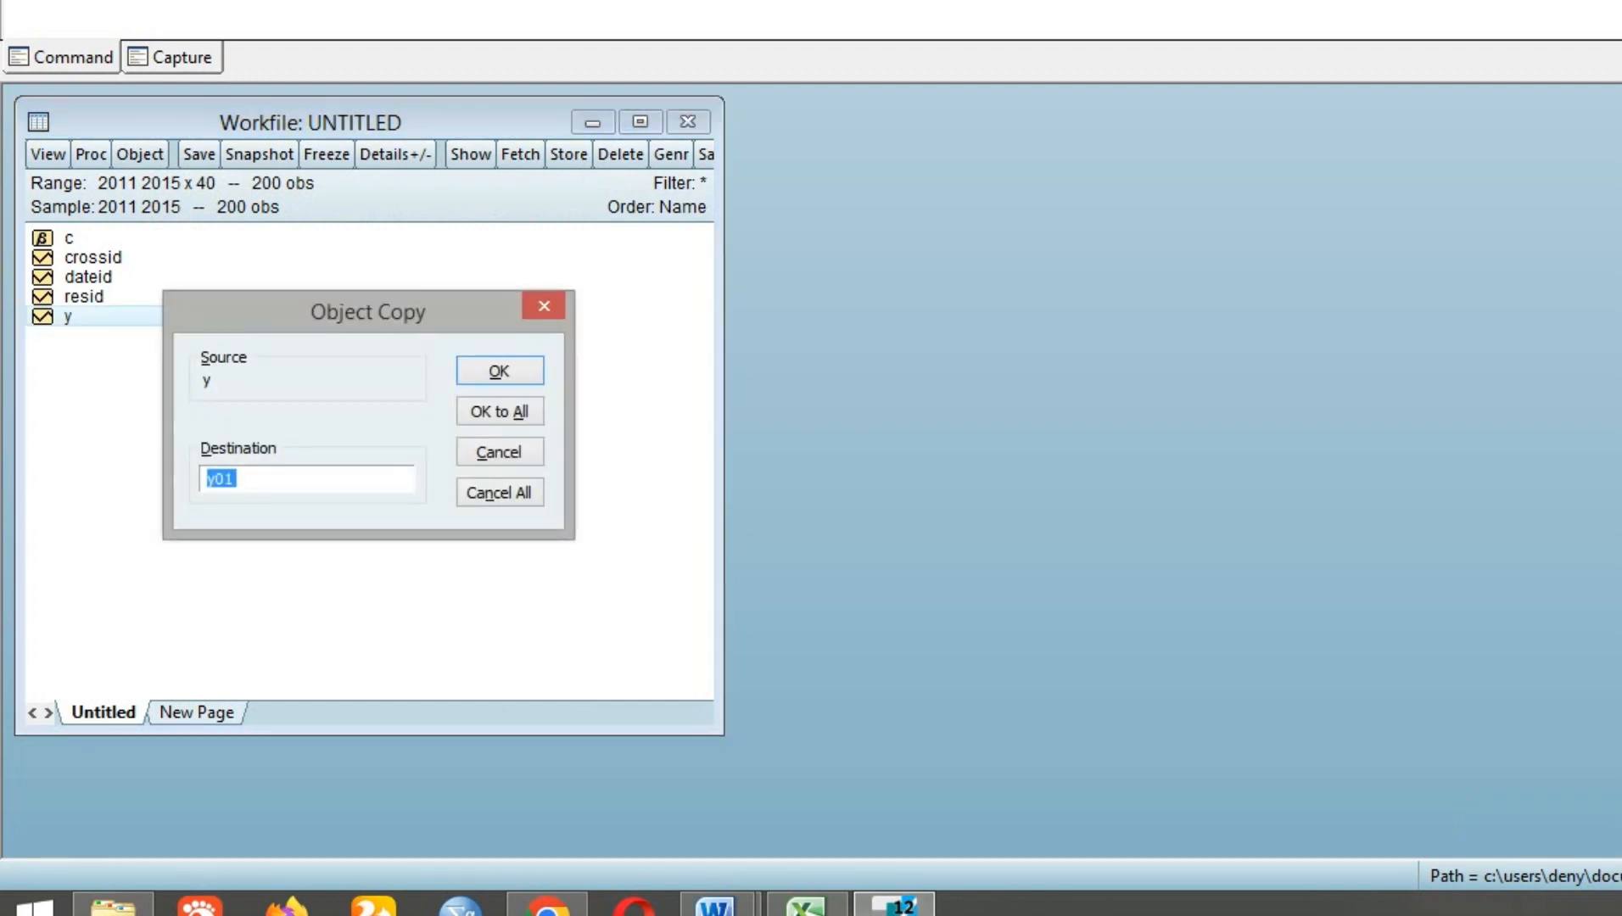
{"action": "type", "text": "x1"}
{"action": "key", "text": "Return"}
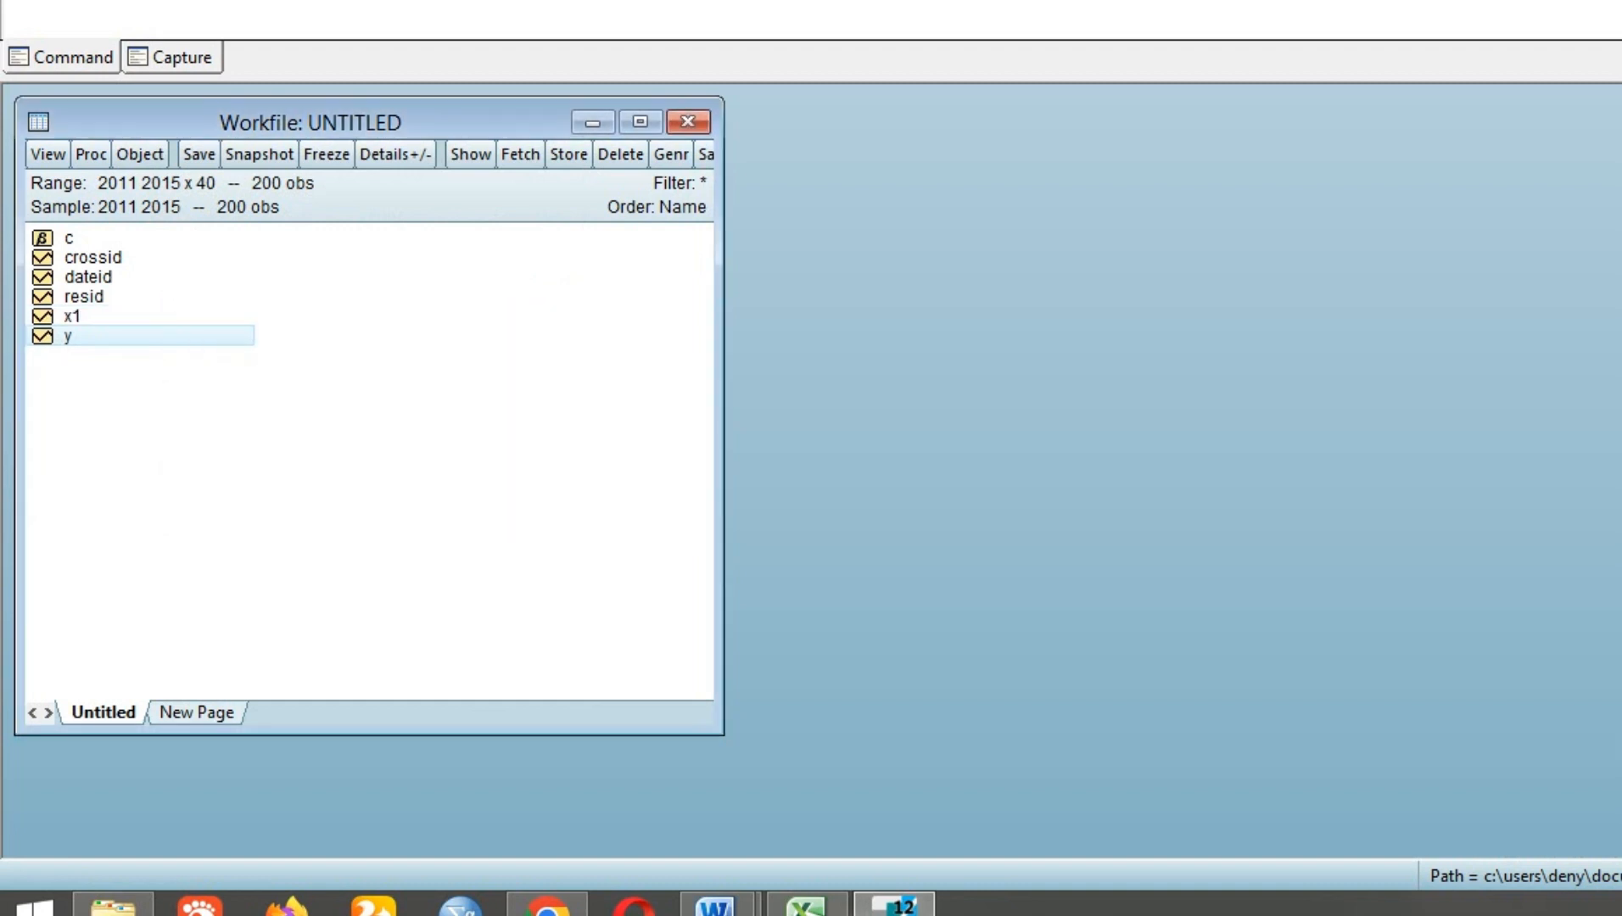
{"action": "key", "text": "ctrl+v"}
{"action": "type", "text": "x2"}
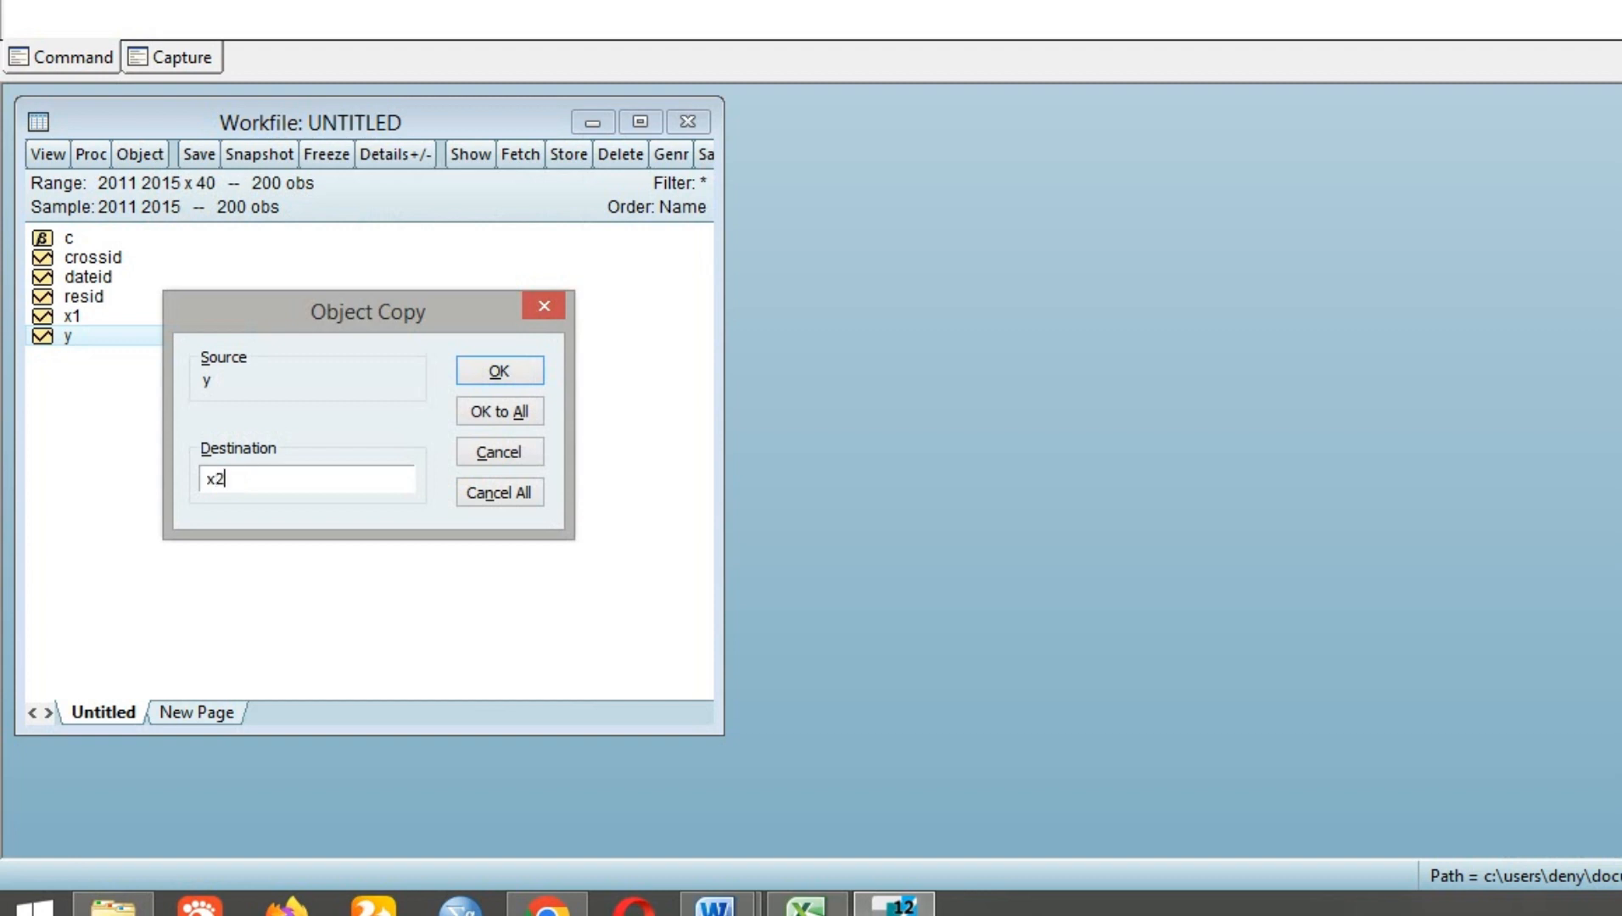
{"action": "key", "text": "Return"}
{"action": "key", "text": "ctrl+v"}
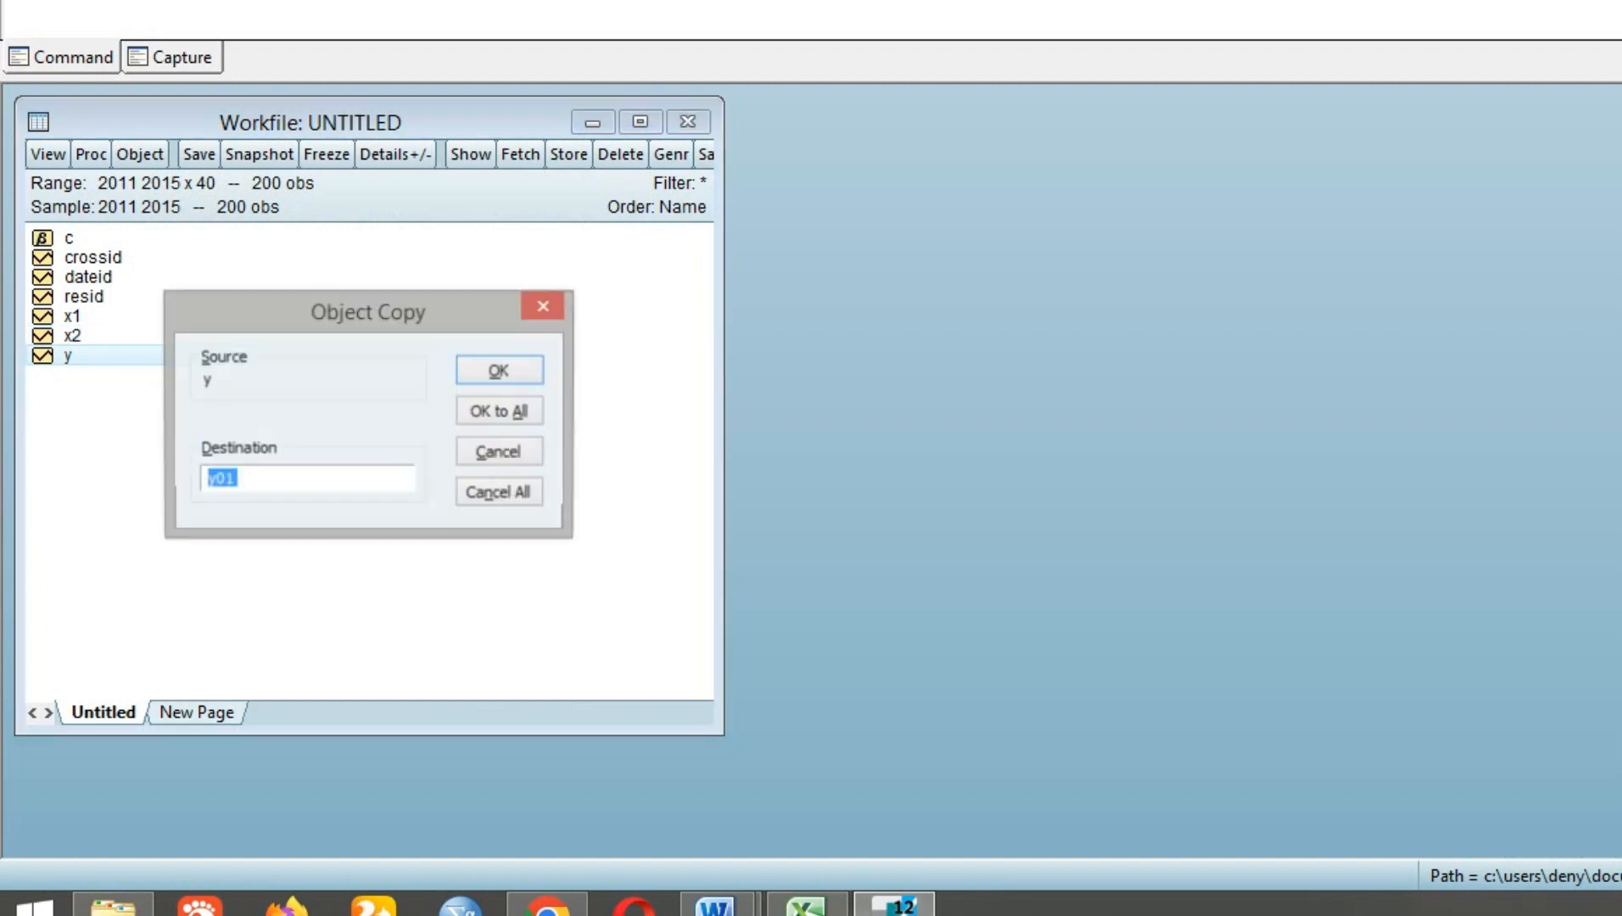
{"action": "type", "text": "x3"}
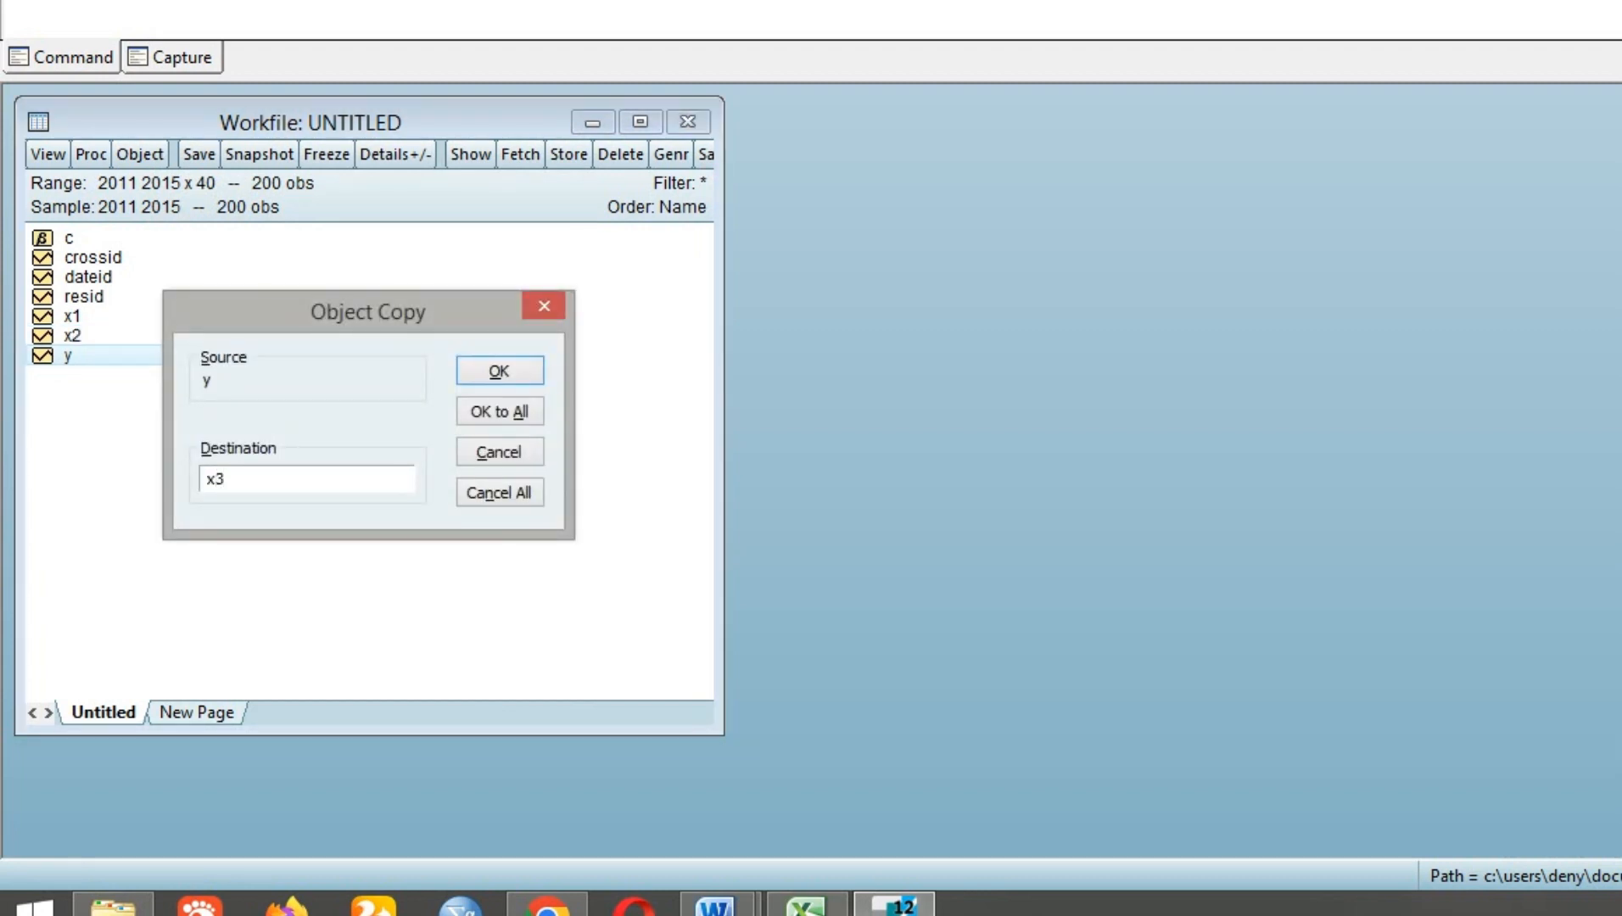
{"action": "key", "text": "Return"}
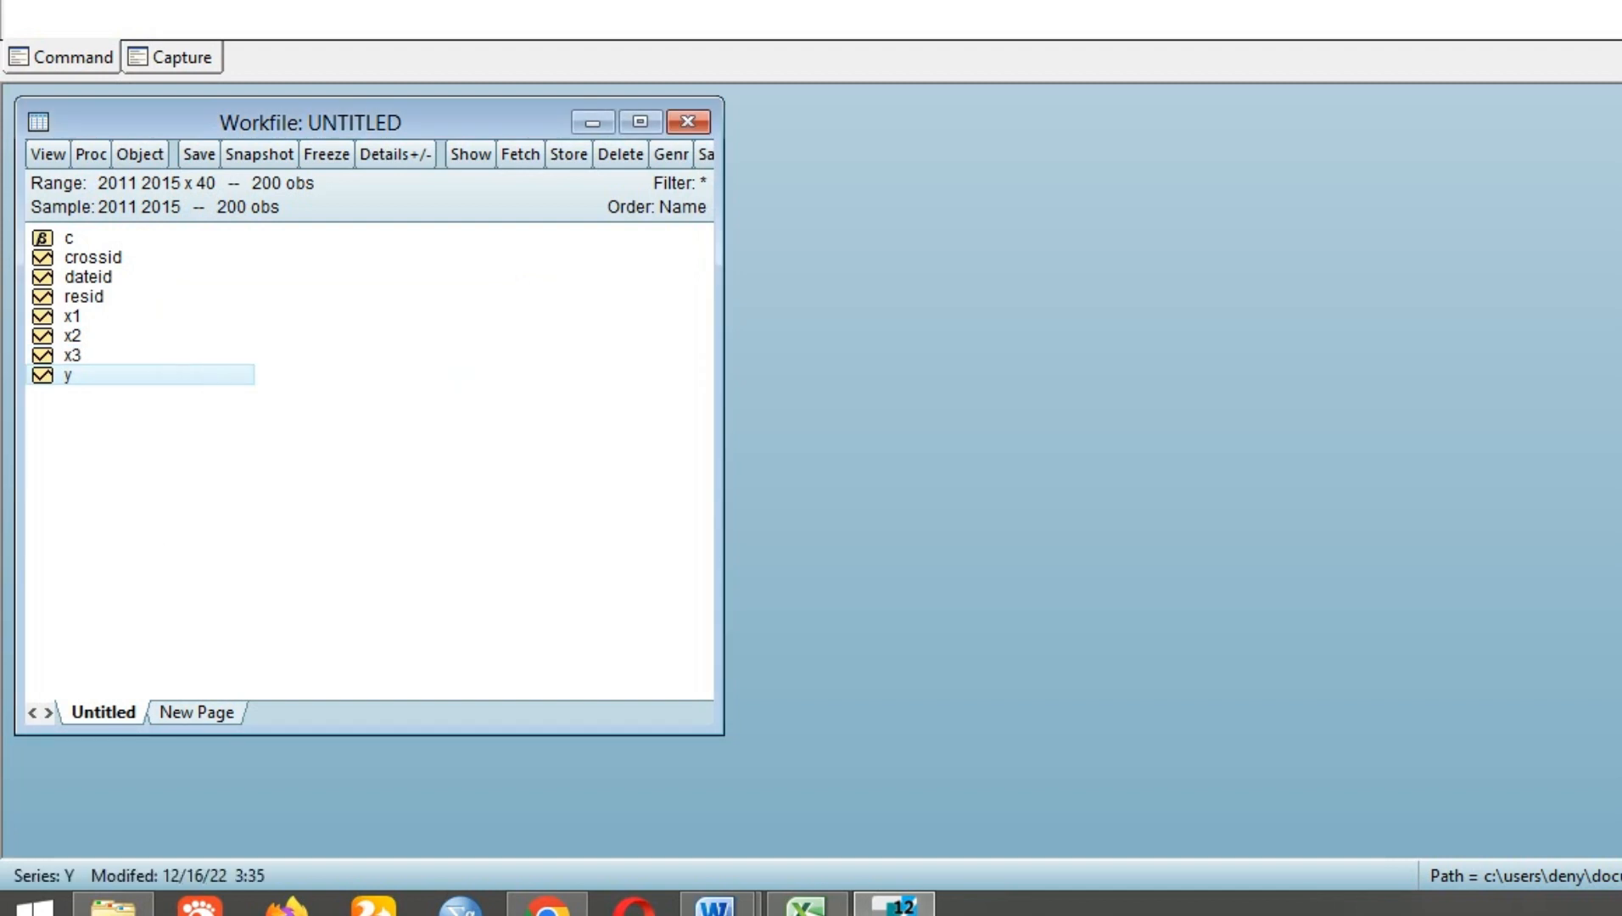
Open the series y, x1, x2 and x3 together as a group, in that order, and enable editing of its values
{"action": "left_click", "coordinate": [68, 375], "text": "ctrl"}
{"action": "left_click", "coordinate": [73, 317], "text": "ctrl"}
{"action": "left_click", "coordinate": [73, 336], "text": "ctrl"}
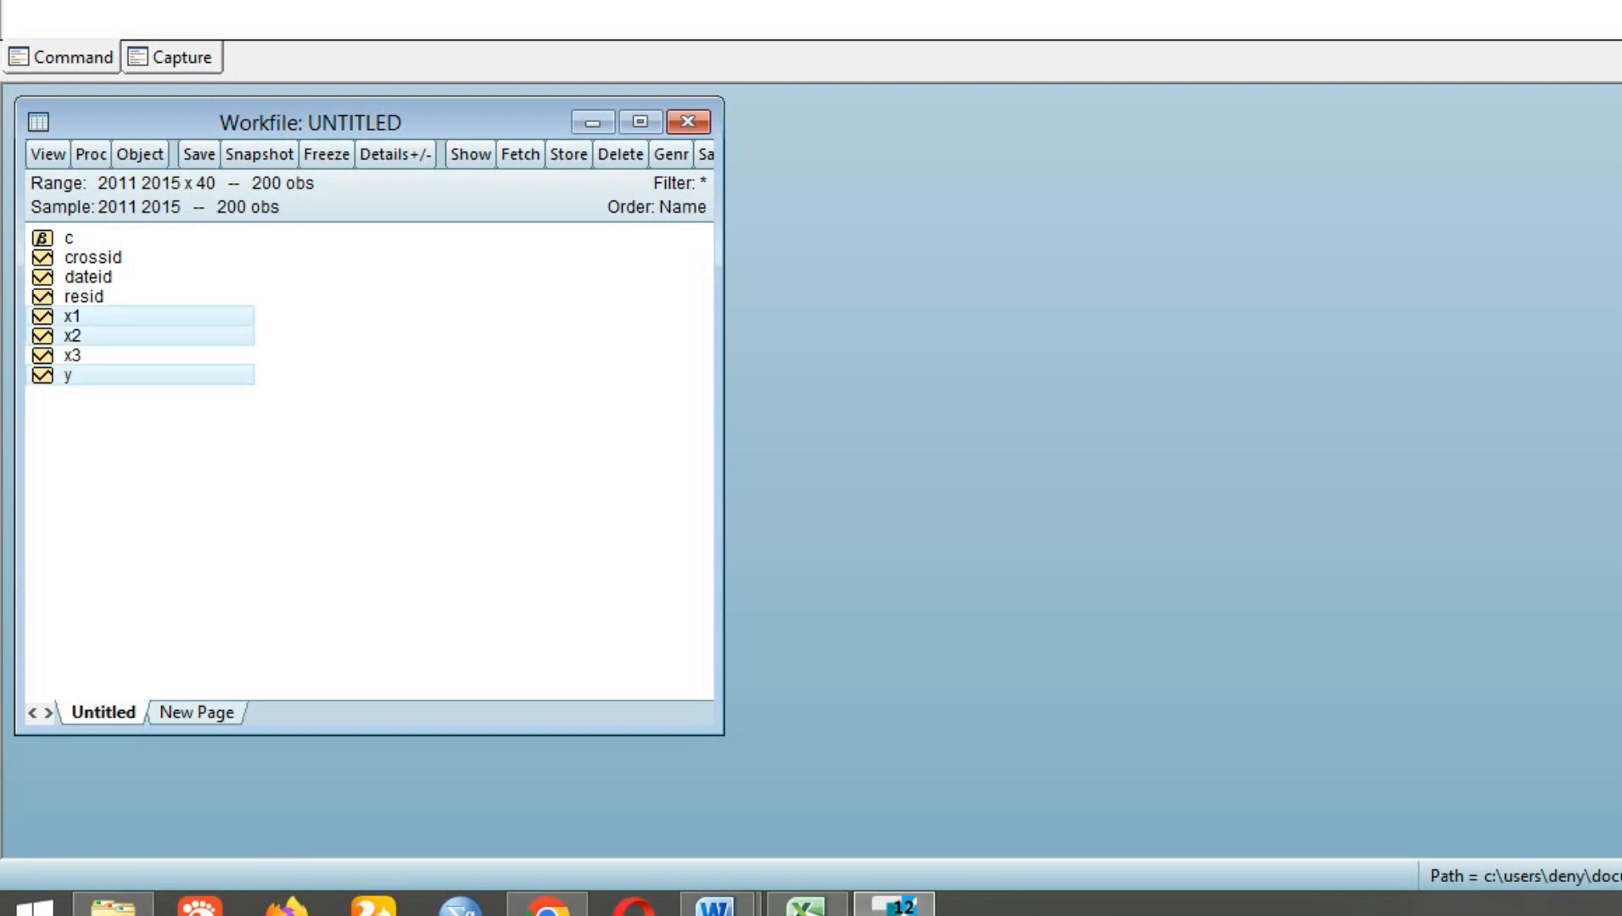
{"action": "left_click", "coordinate": [72, 356], "text": "ctrl"}
{"action": "right_click", "coordinate": [81, 358]}
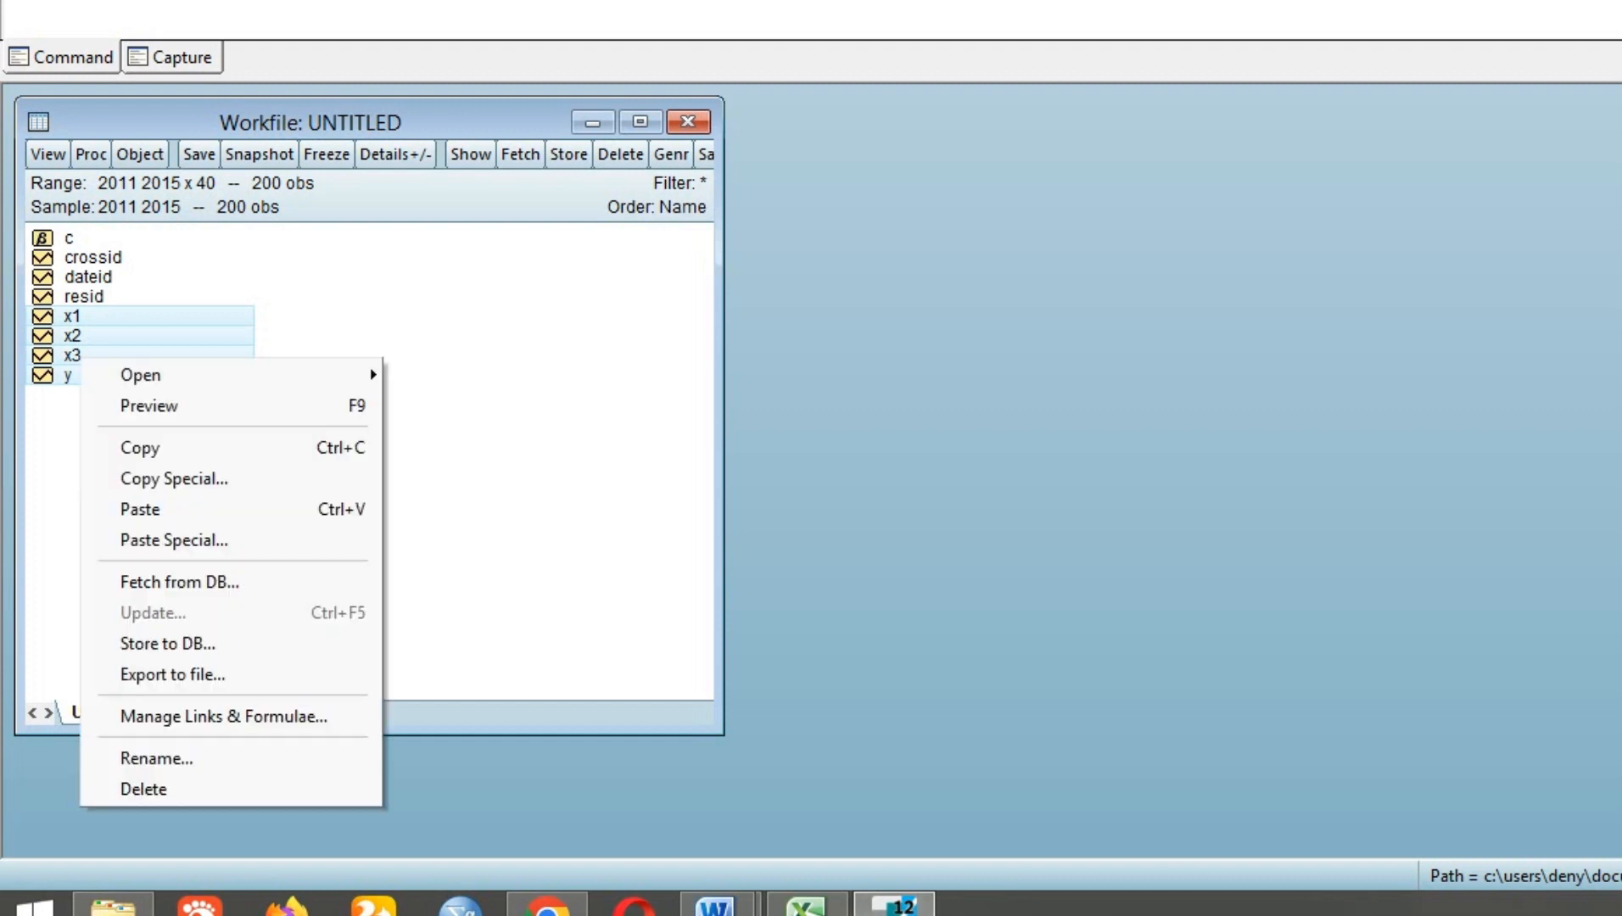
{"action": "mouse_move", "coordinate": [170, 375]}
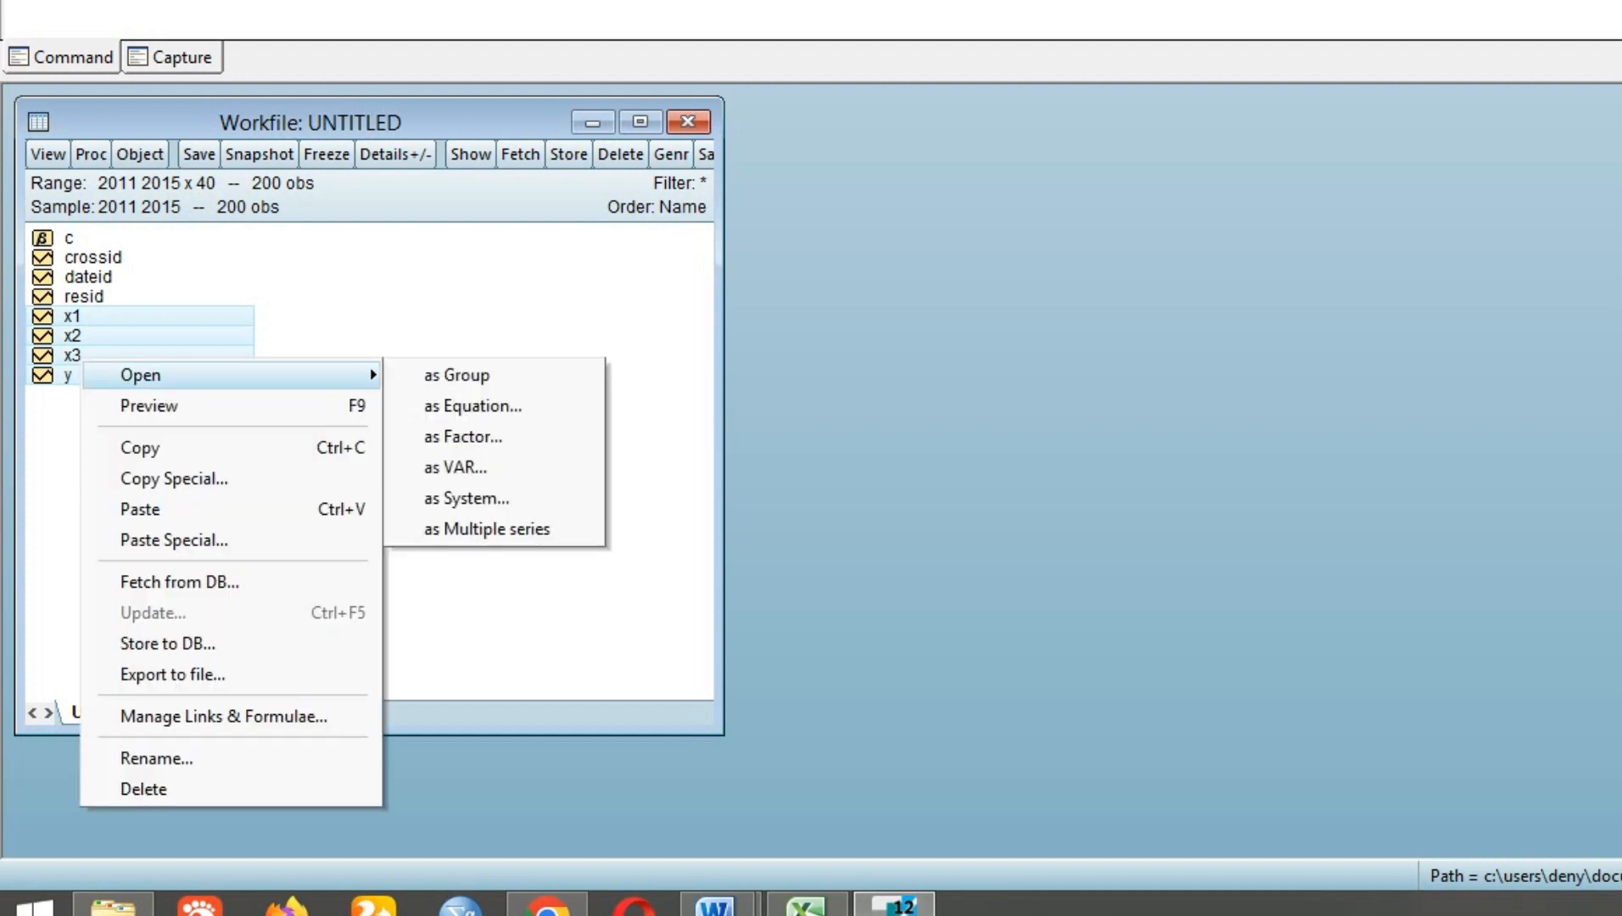
{"action": "left_click", "coordinate": [457, 375]}
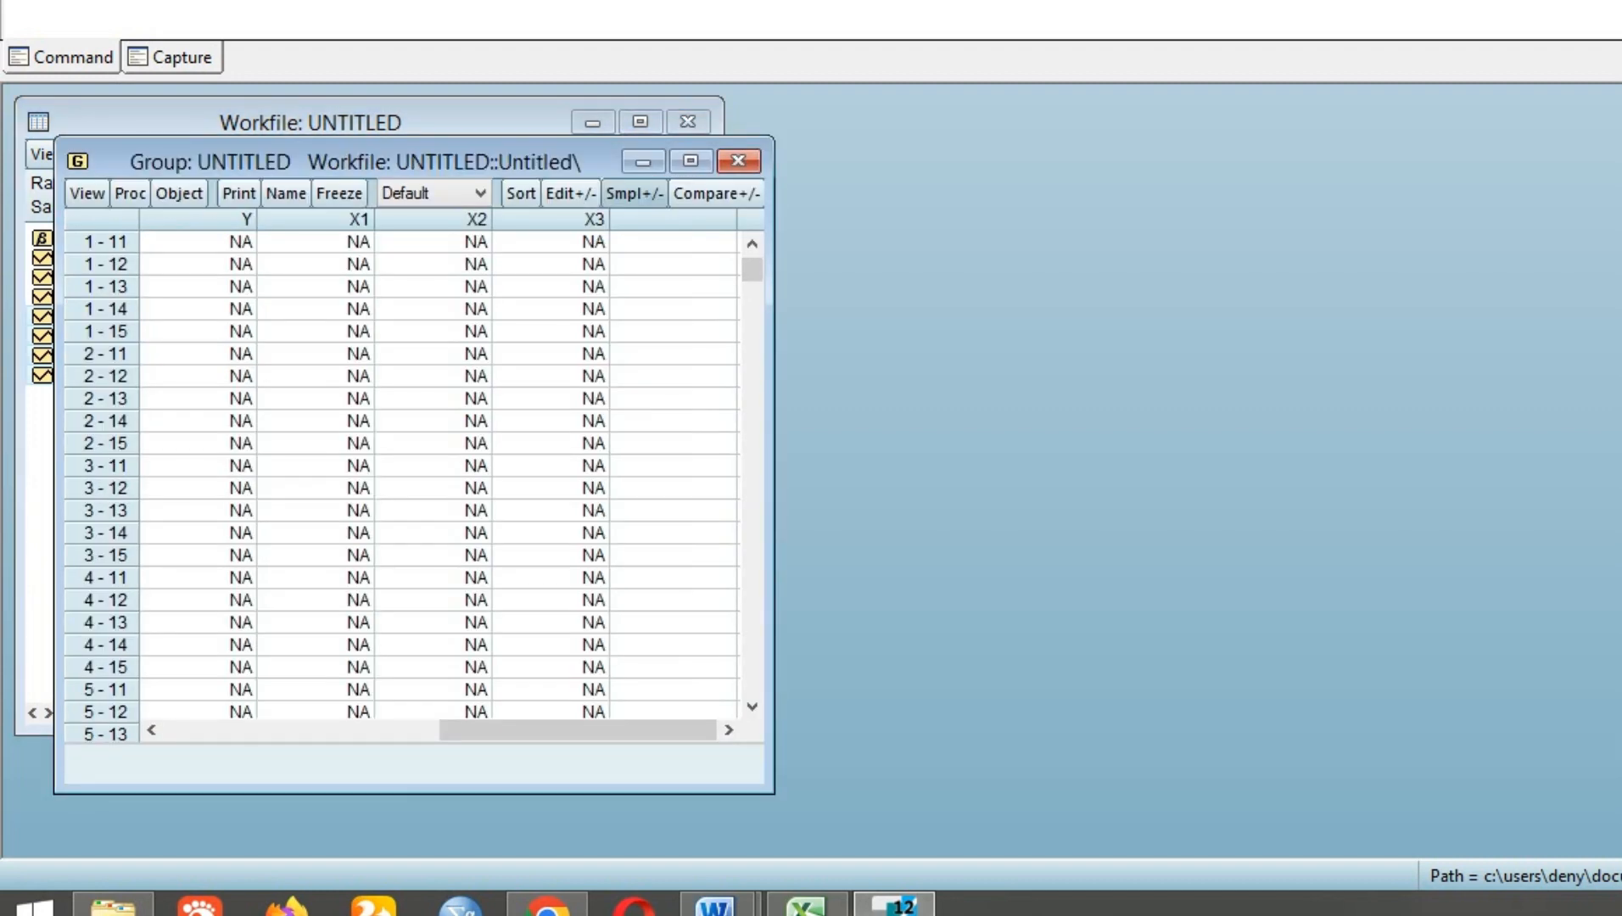
{"action": "left_click", "coordinate": [570, 193]}
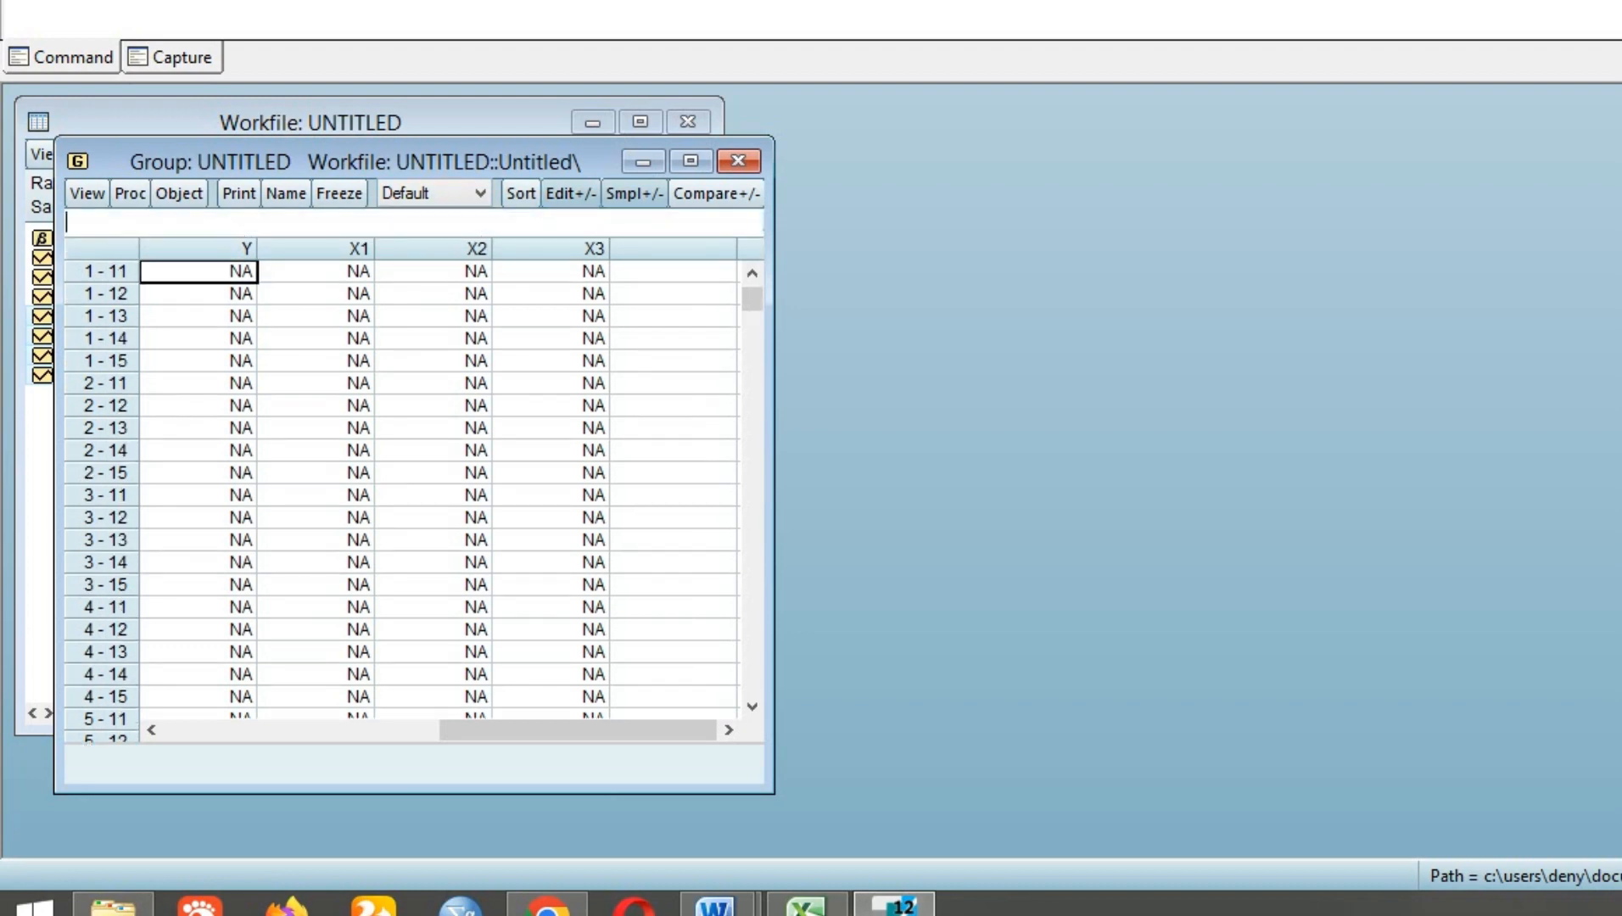
Copy the ROA, NPL, CAR and LDR values in C3:F42 from Excel and paste them into the EViews group from the first Y cell
{"action": "key", "text": "alt+Tab"}
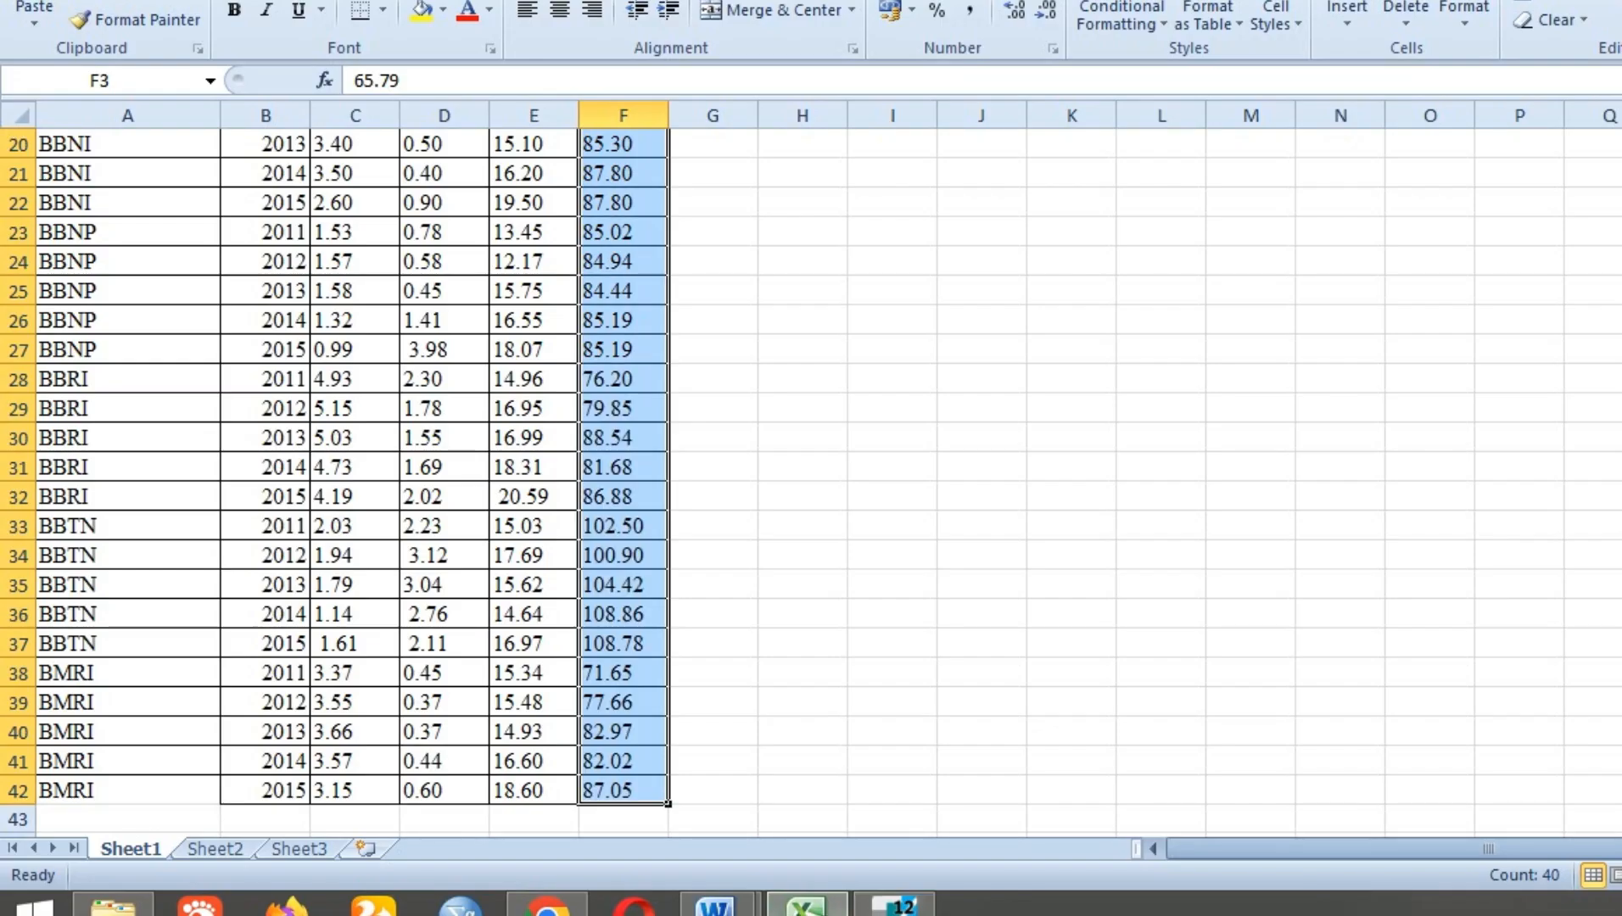
{"action": "scroll", "coordinate": [339, 475], "scroll_direction": "up", "scroll_amount": 6}
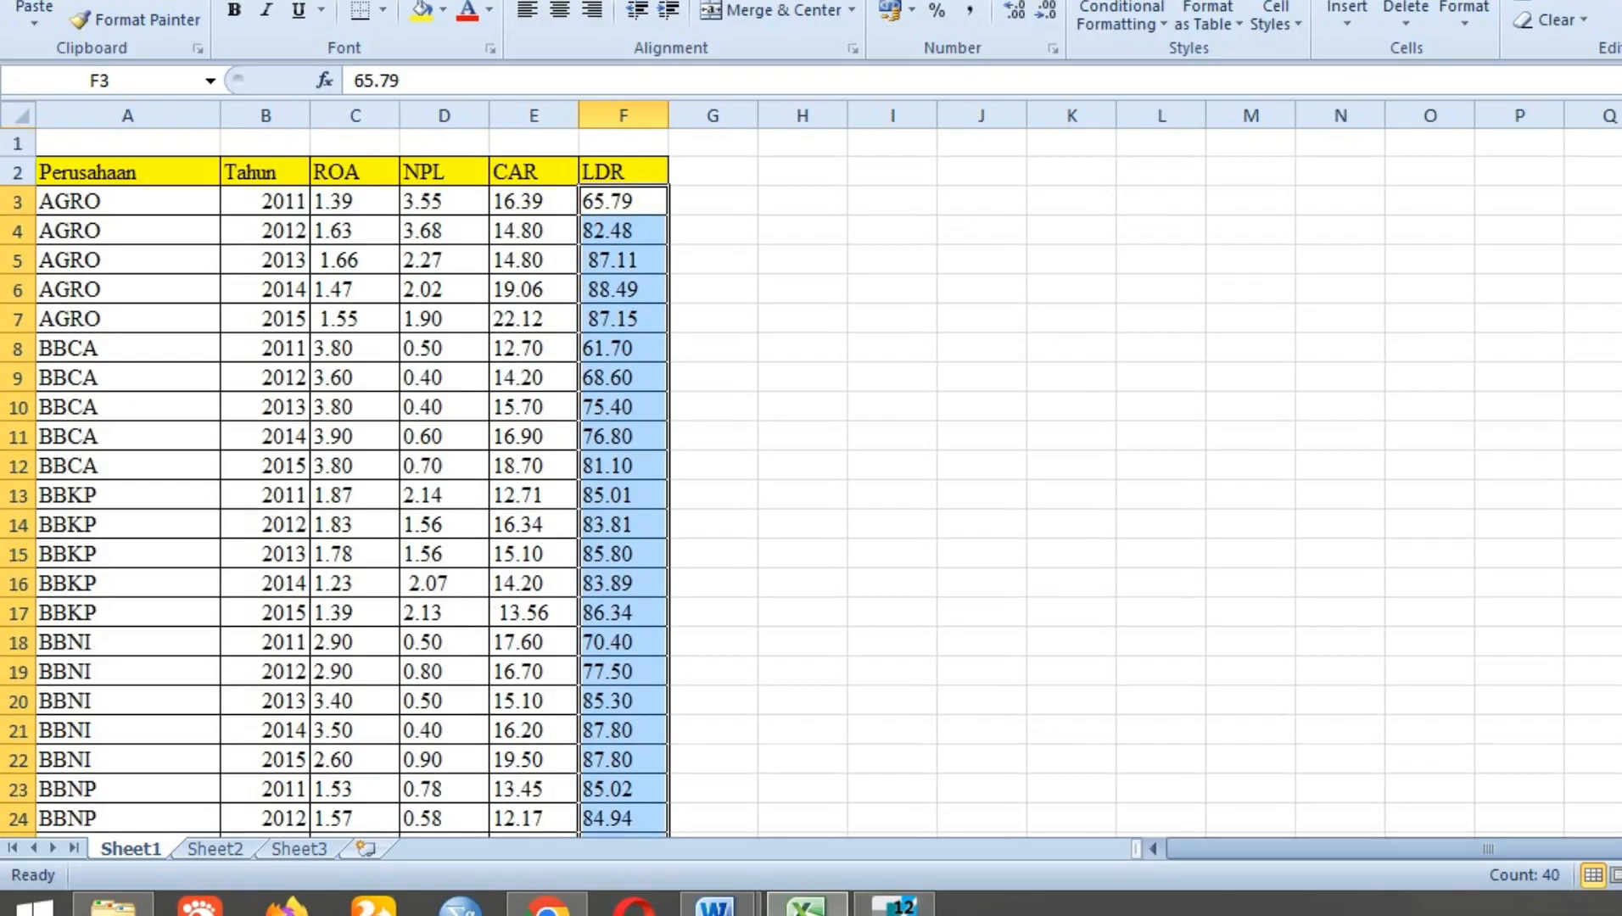
{"action": "left_click_drag", "start_coordinate": [340, 201], "coordinate": [653, 797]}
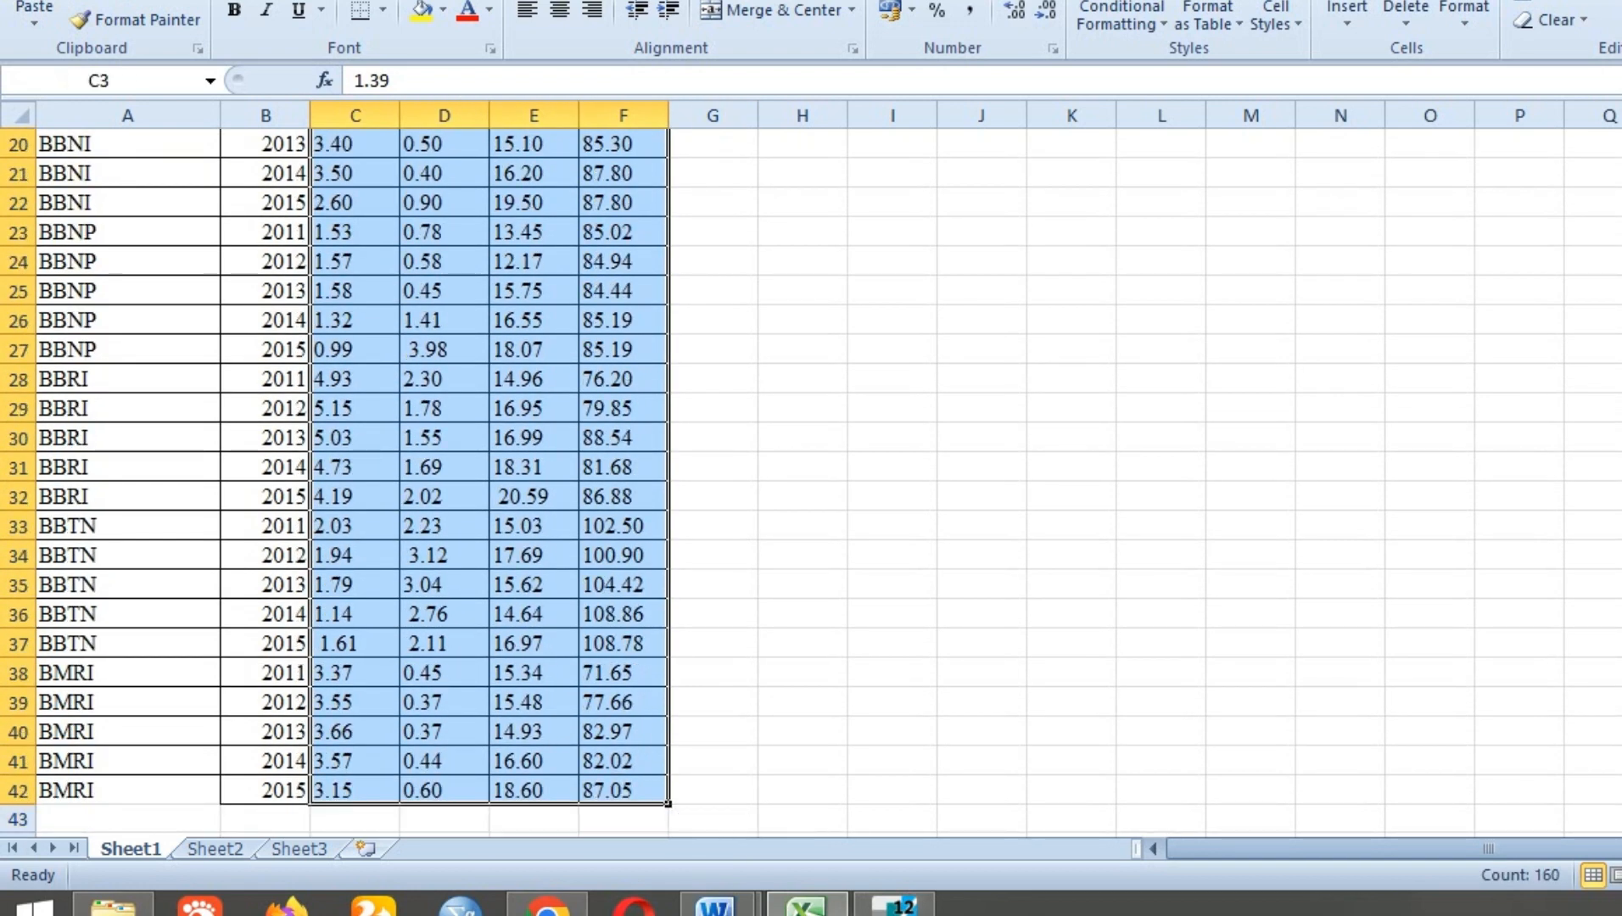
{"action": "right_click", "coordinate": [604, 799]}
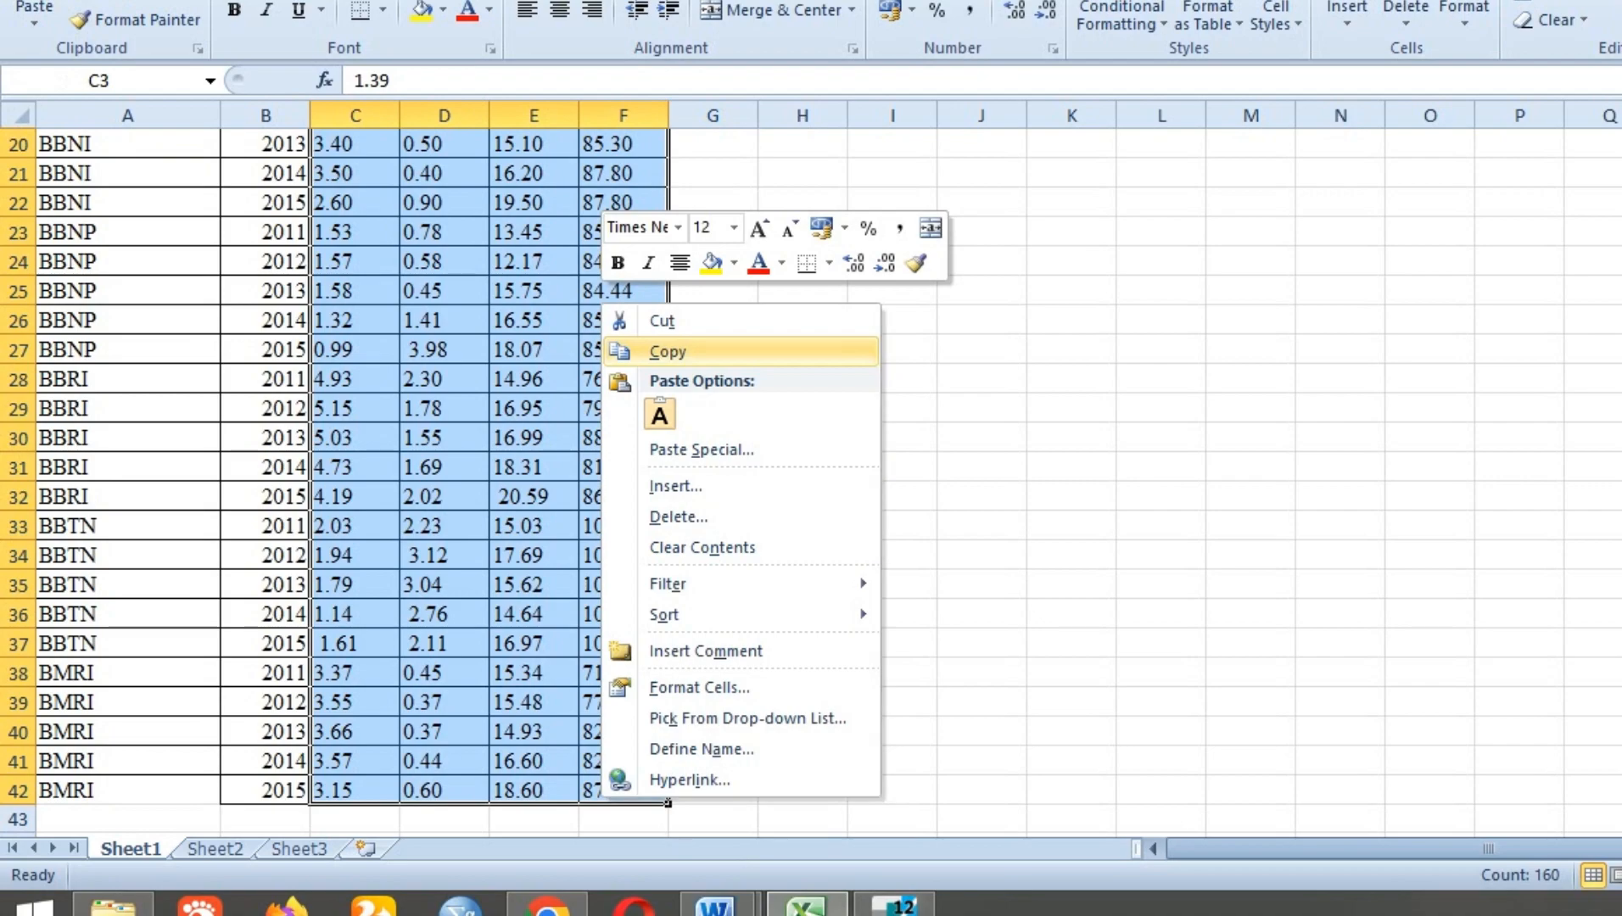
{"action": "left_click", "coordinate": [667, 352]}
{"action": "scroll", "coordinate": [668, 352], "scroll_direction": "up", "scroll_amount": 6}
{"action": "left_click", "coordinate": [893, 907]}
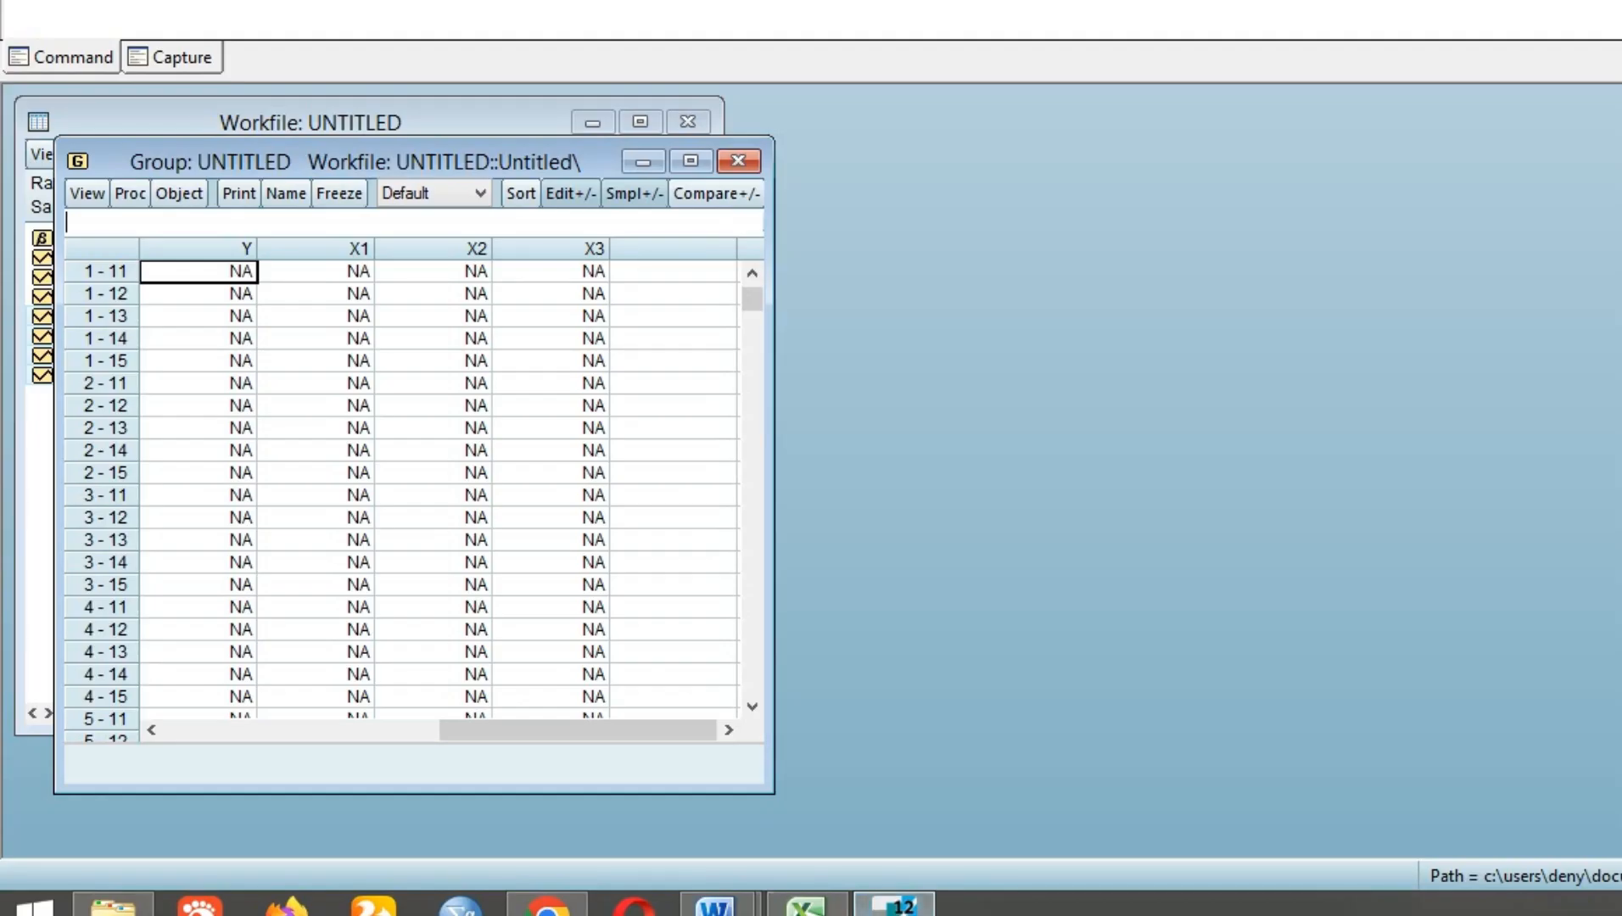
{"action": "key", "text": "ctrl+v"}
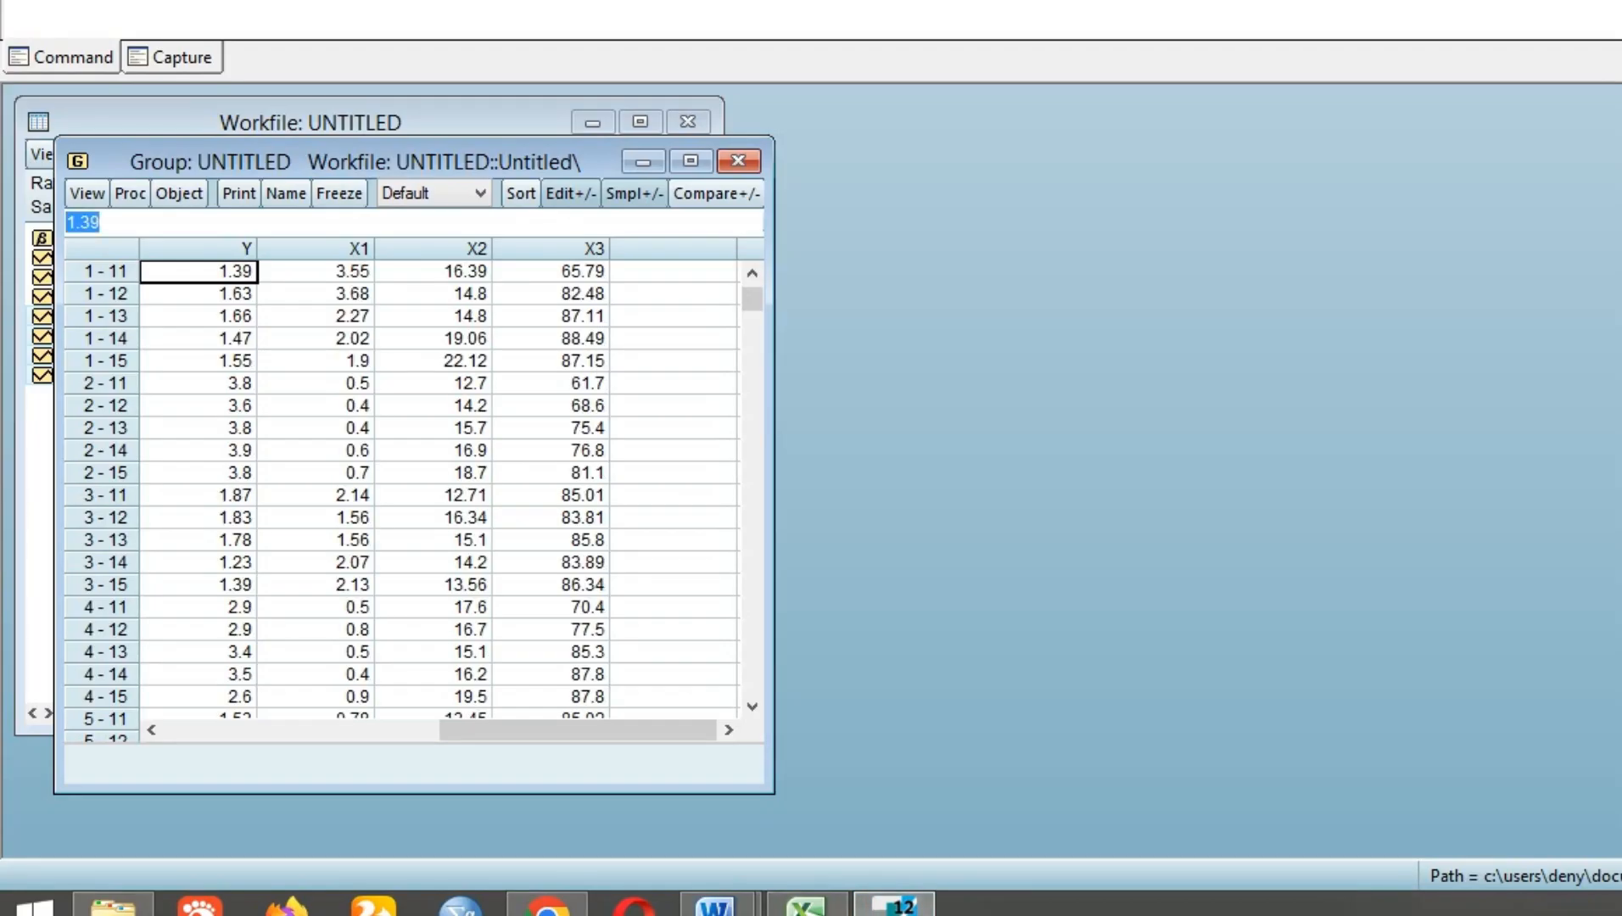
Close the group window, deleting the untitled group, and clear the series selection in the workfile
{"action": "left_click", "coordinate": [738, 160]}
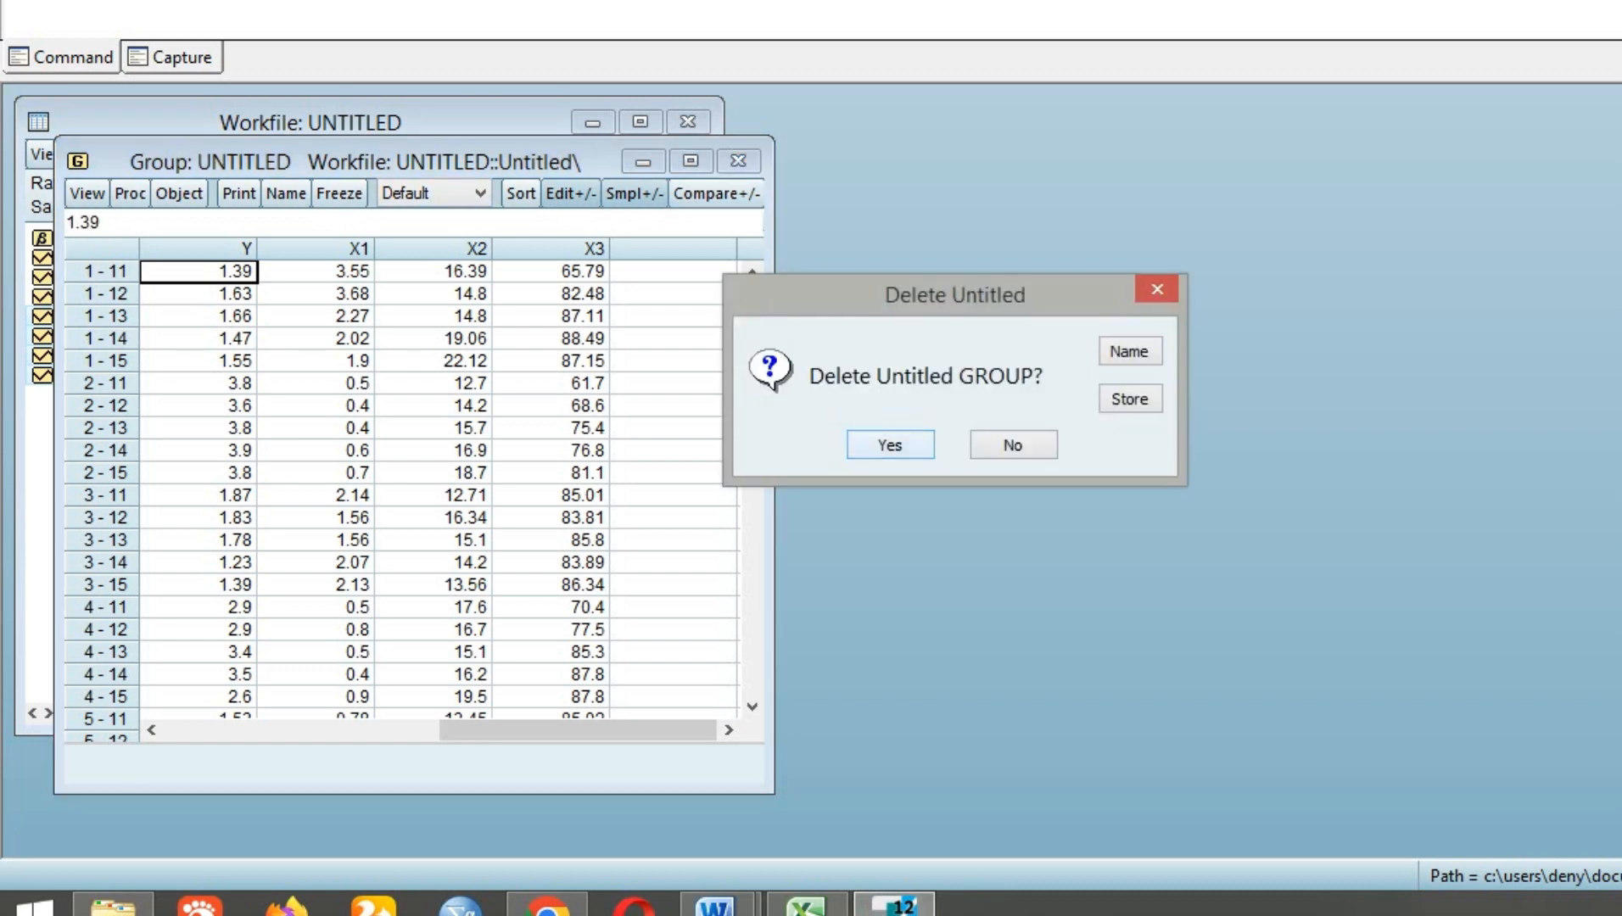
{"action": "key", "text": "Return"}
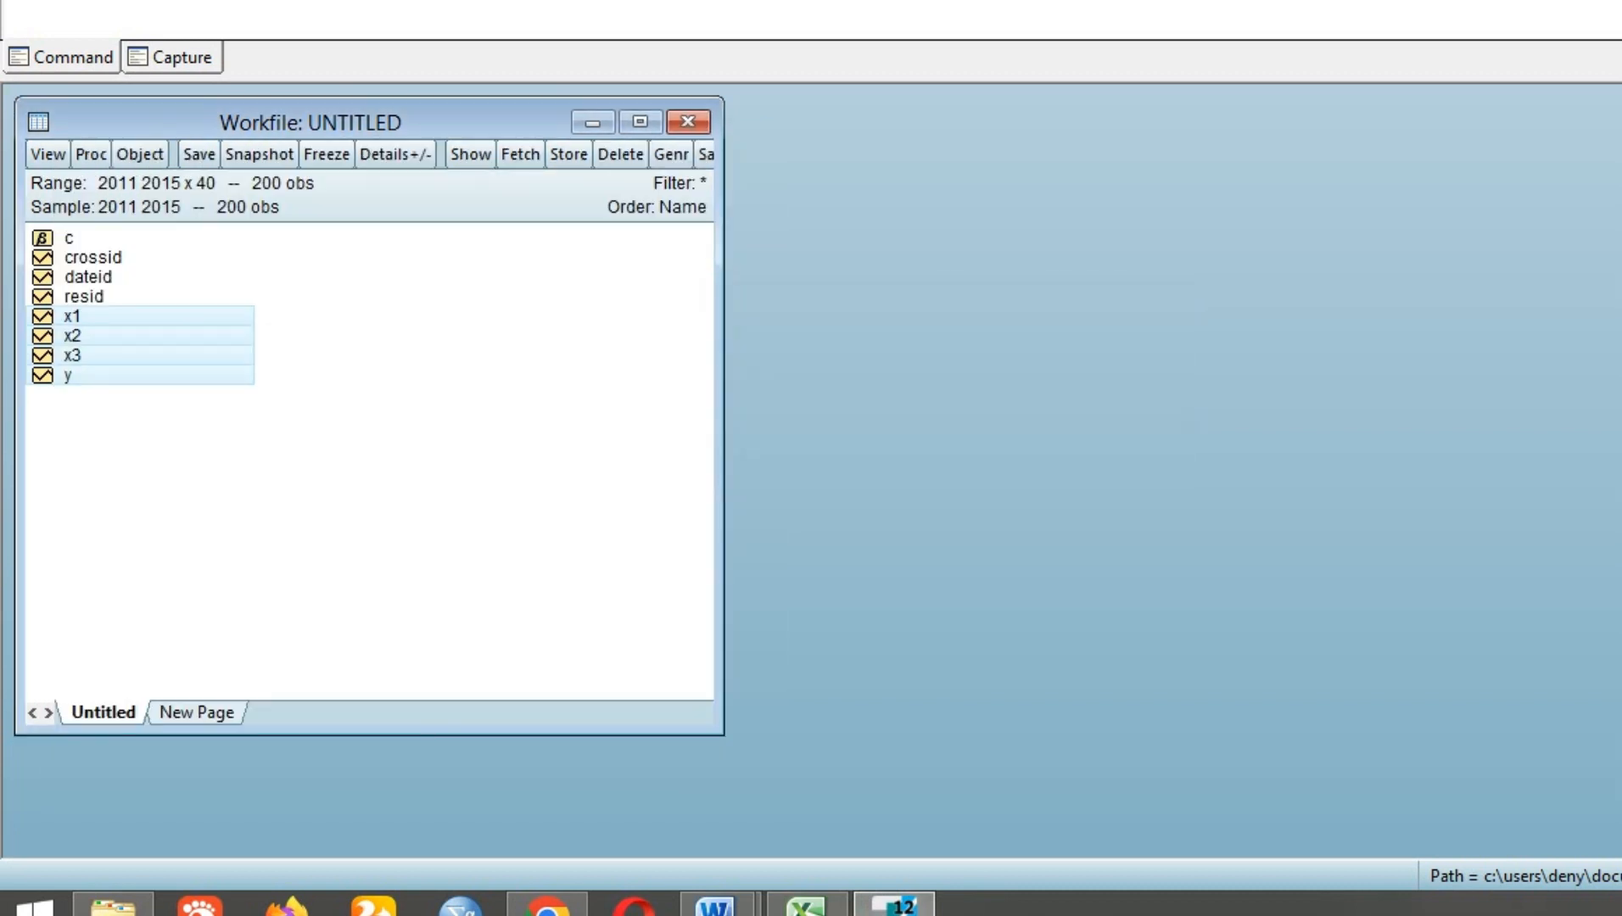
{"action": "left_click", "coordinate": [370, 475]}
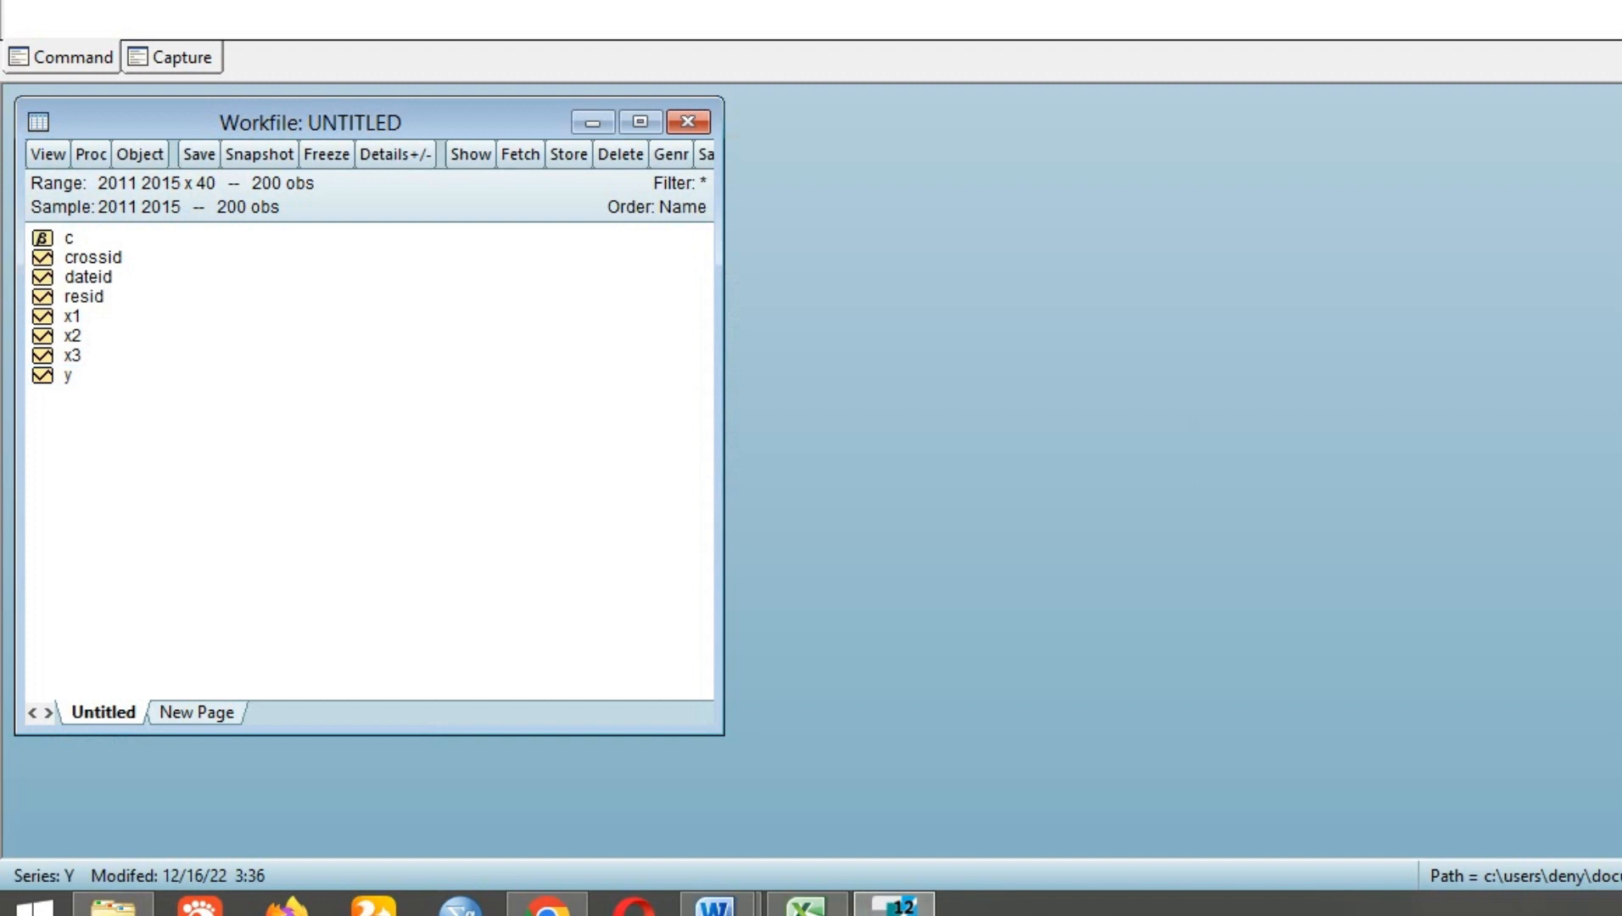
Open the series y, x1, x2 and x3 together as an equation, with y as the dependent variable
{"action": "left_click", "coordinate": [72, 316], "text": "ctrl"}
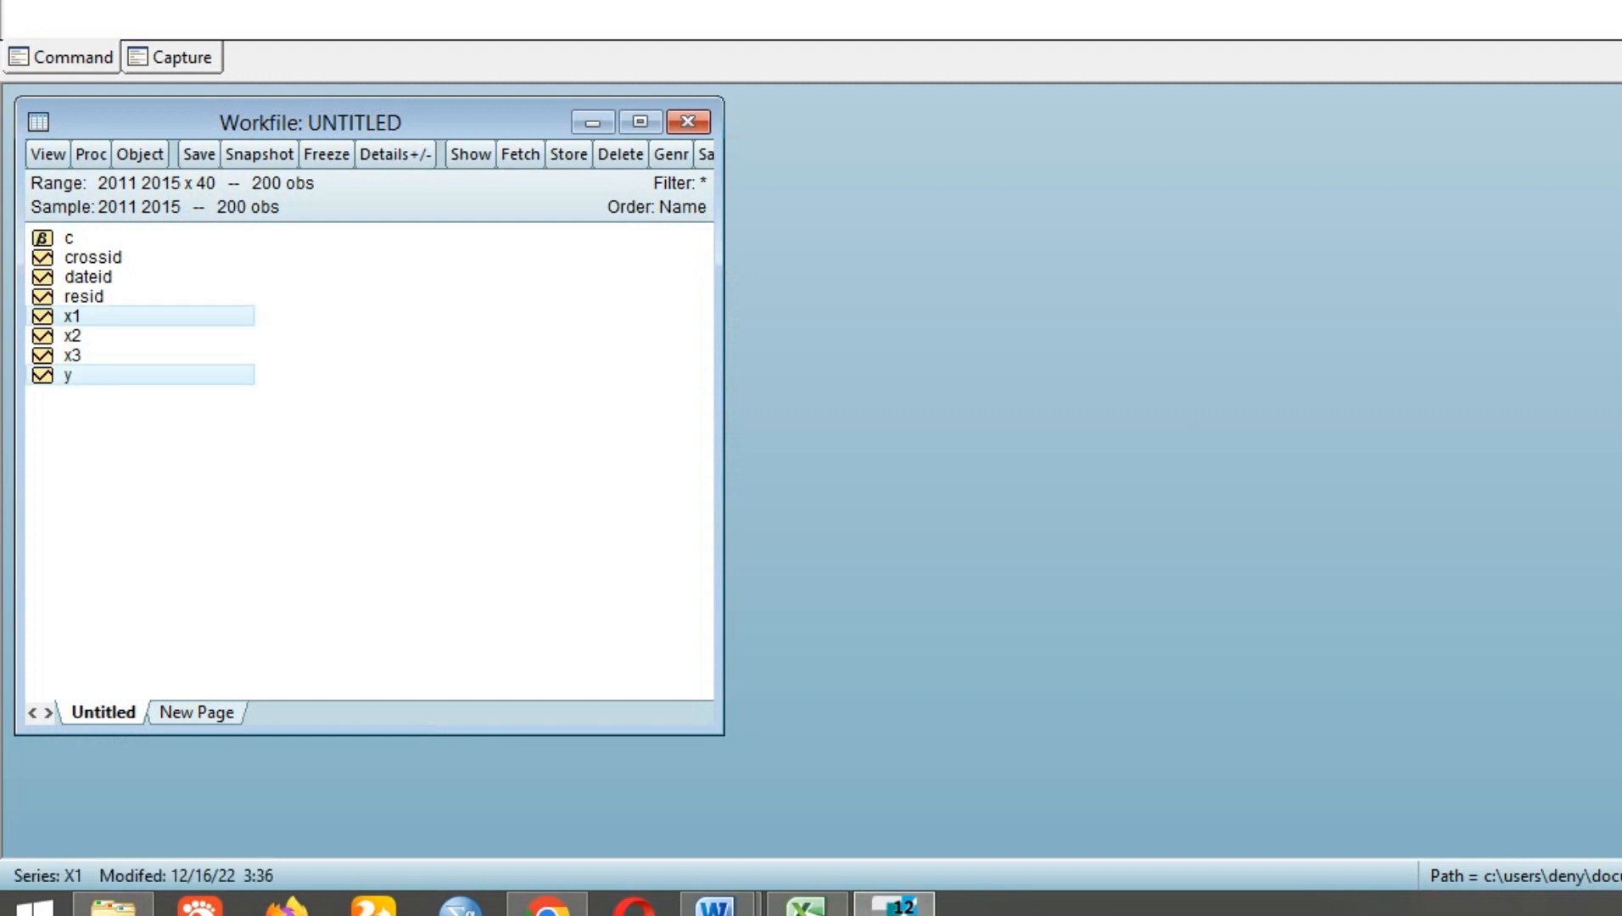
{"action": "left_click", "coordinate": [72, 336], "text": "ctrl"}
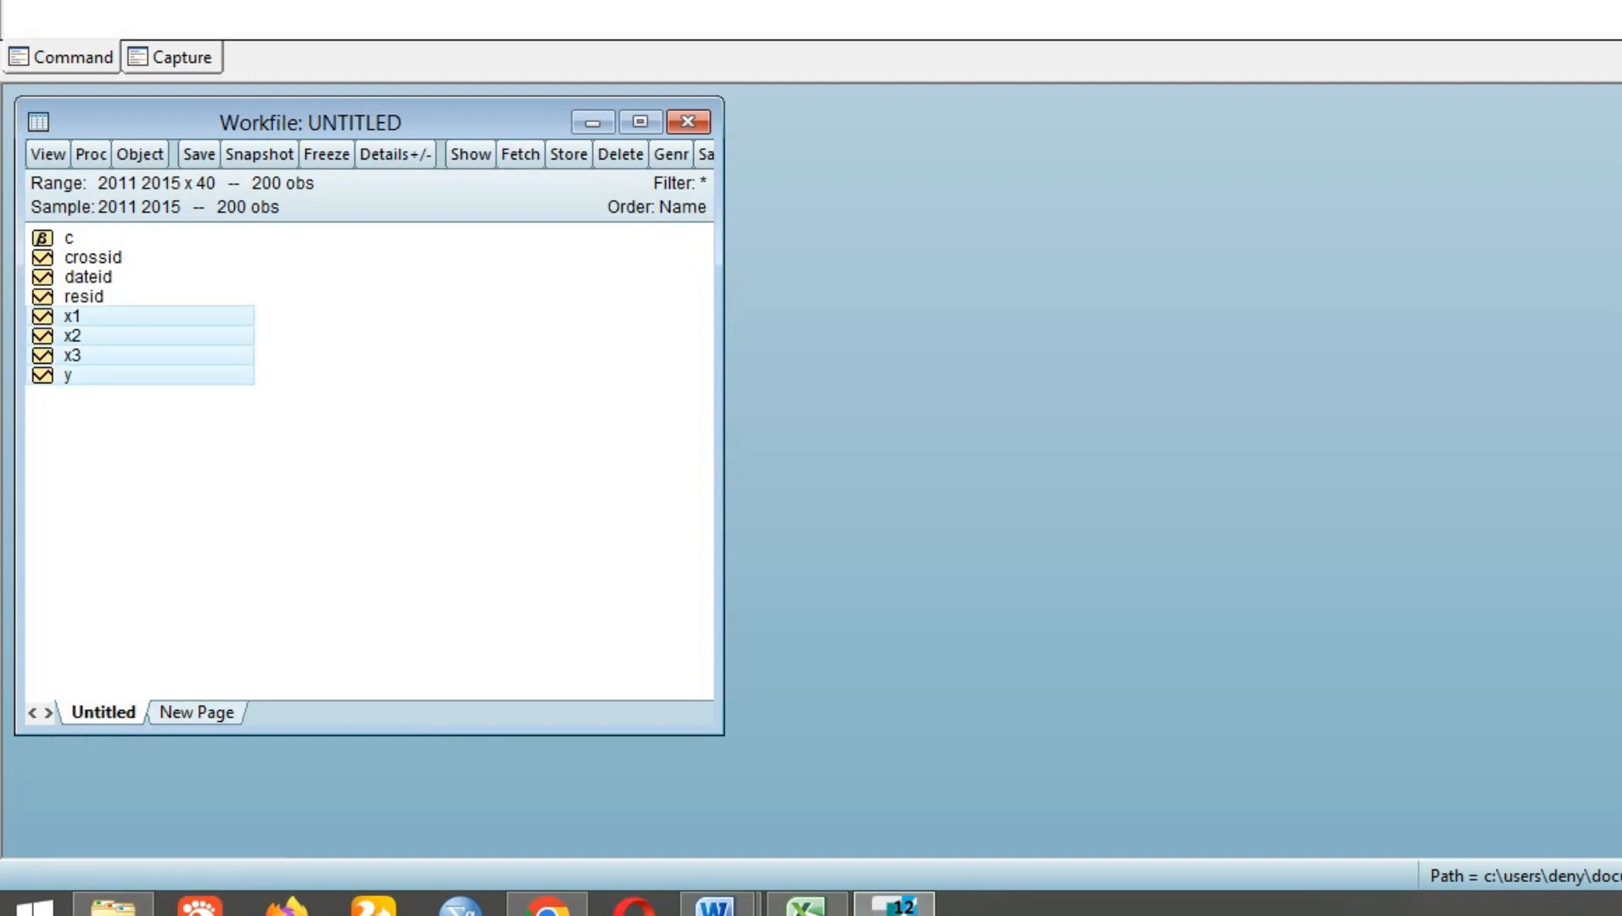
{"action": "right_click", "coordinate": [73, 351]}
{"action": "mouse_move", "coordinate": [136, 367]}
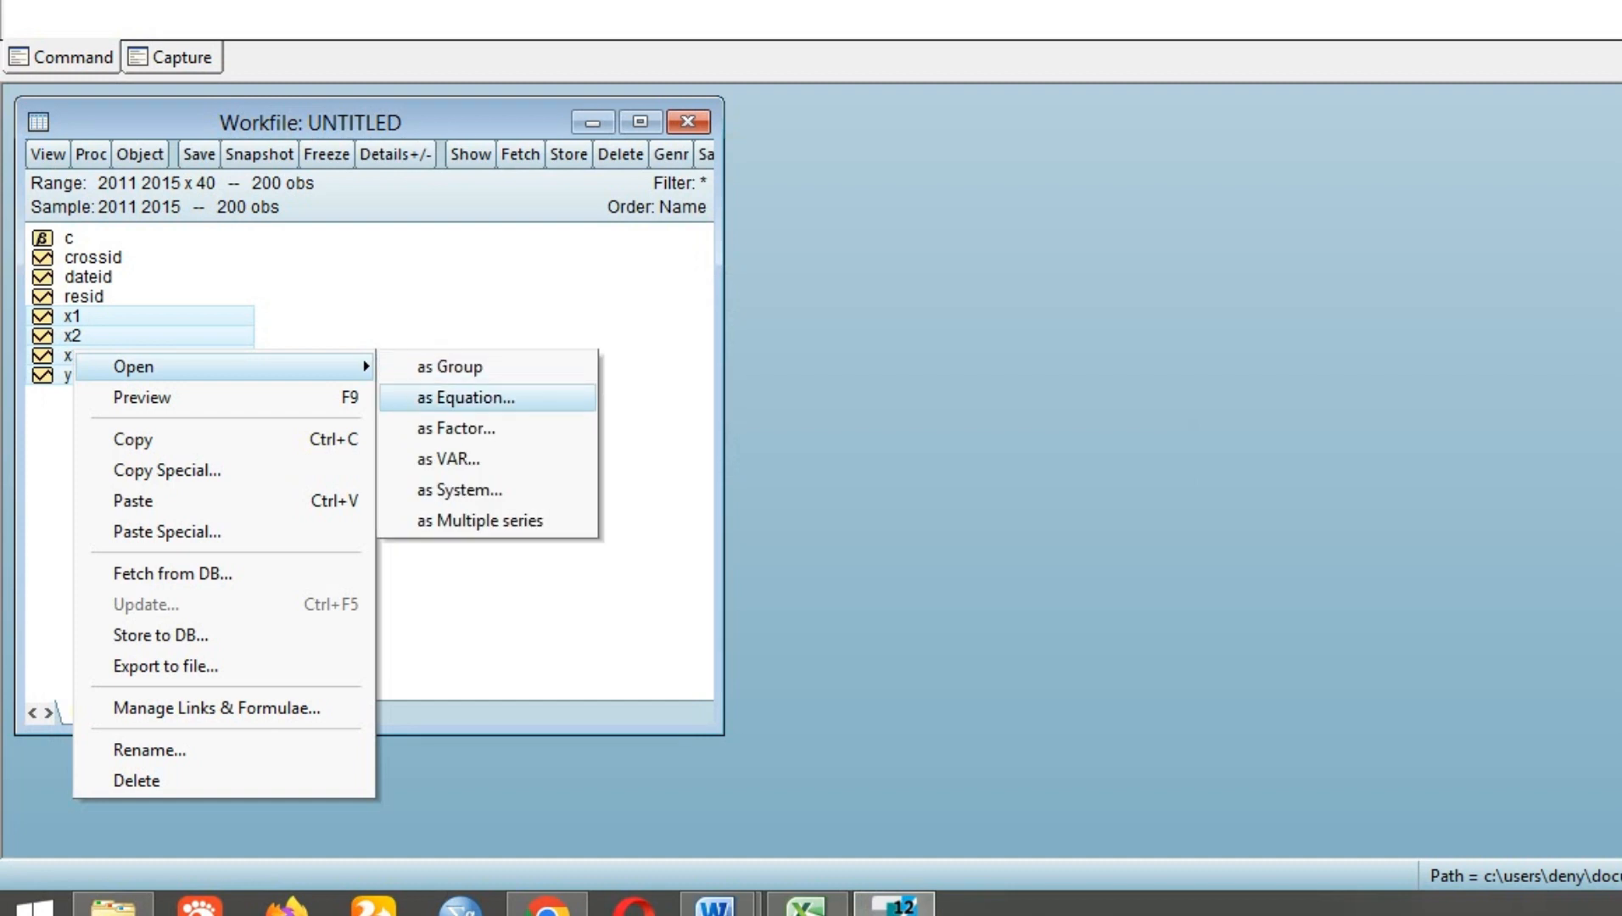
{"action": "left_click", "coordinate": [466, 398]}
Change the equation specification to y c x1 x2 x3 and estimate it by least squares without cross-section or period effects
{"action": "left_click", "coordinate": [762, 282]}
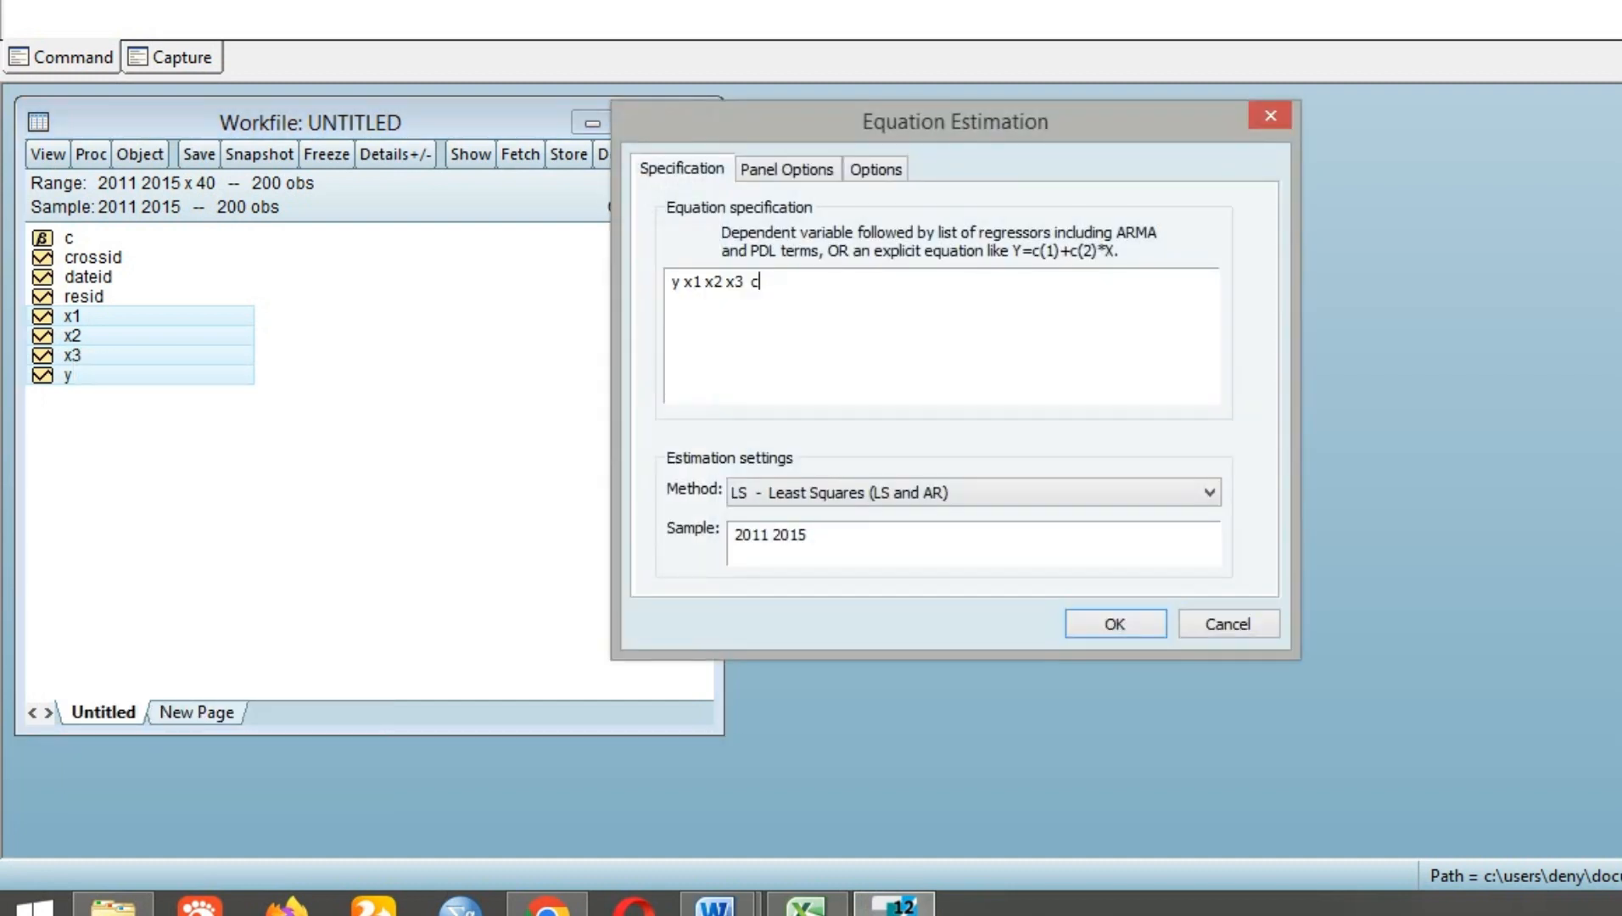
{"action": "key", "text": "BackSpace"}
{"action": "left_click", "coordinate": [682, 281]}
{"action": "type", "text": "c"}
{"action": "left_click", "coordinate": [787, 169]}
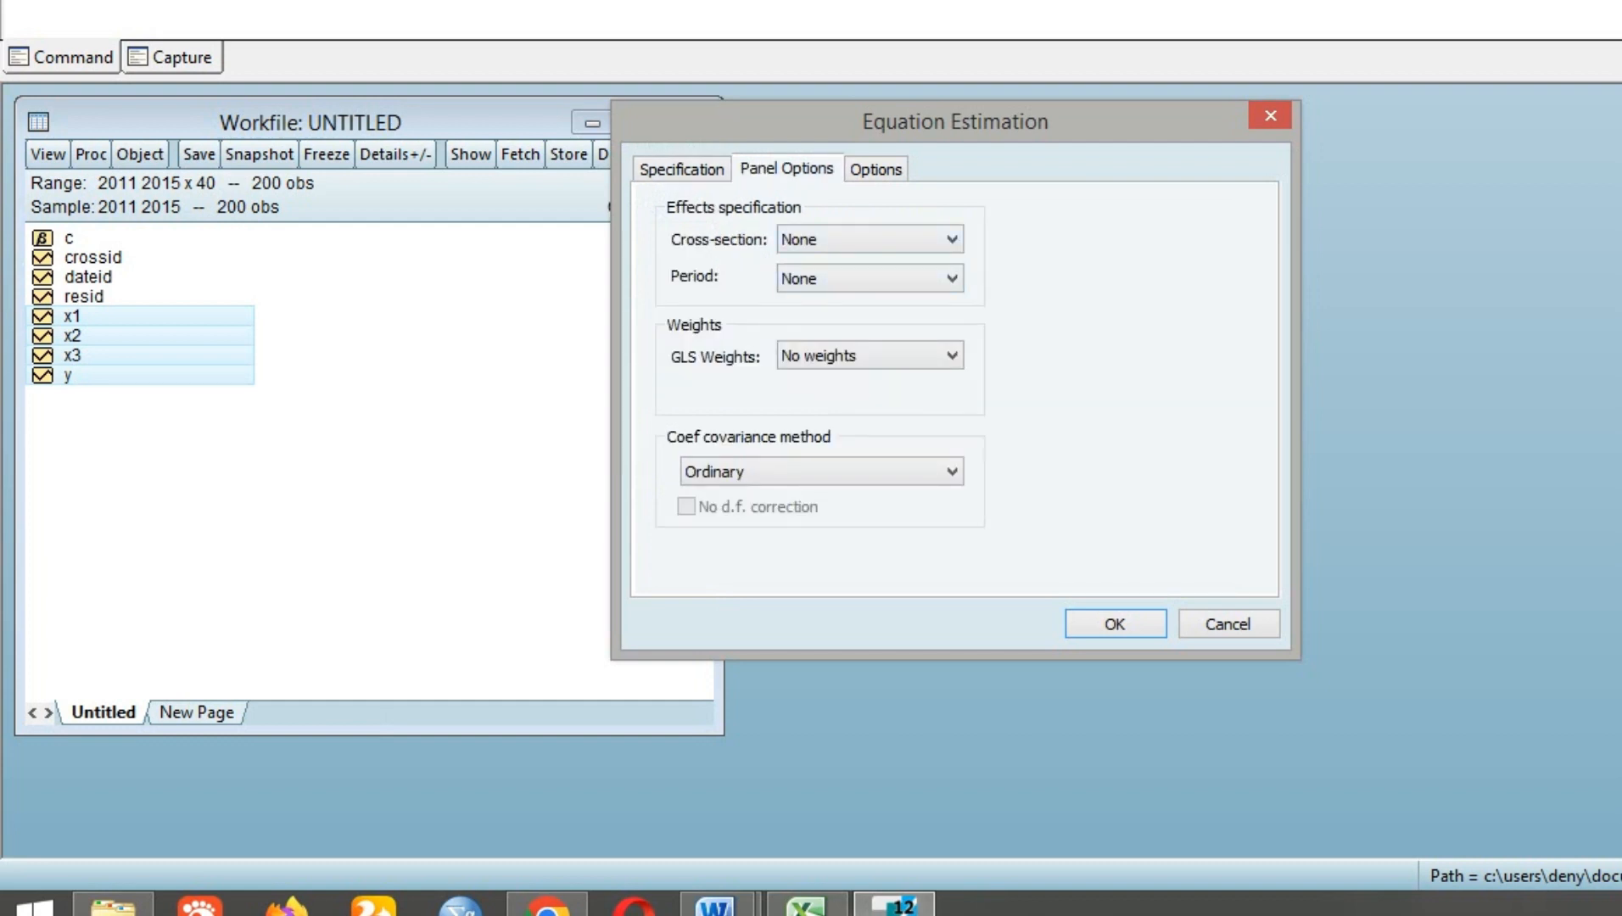
{"action": "key", "text": "Return"}
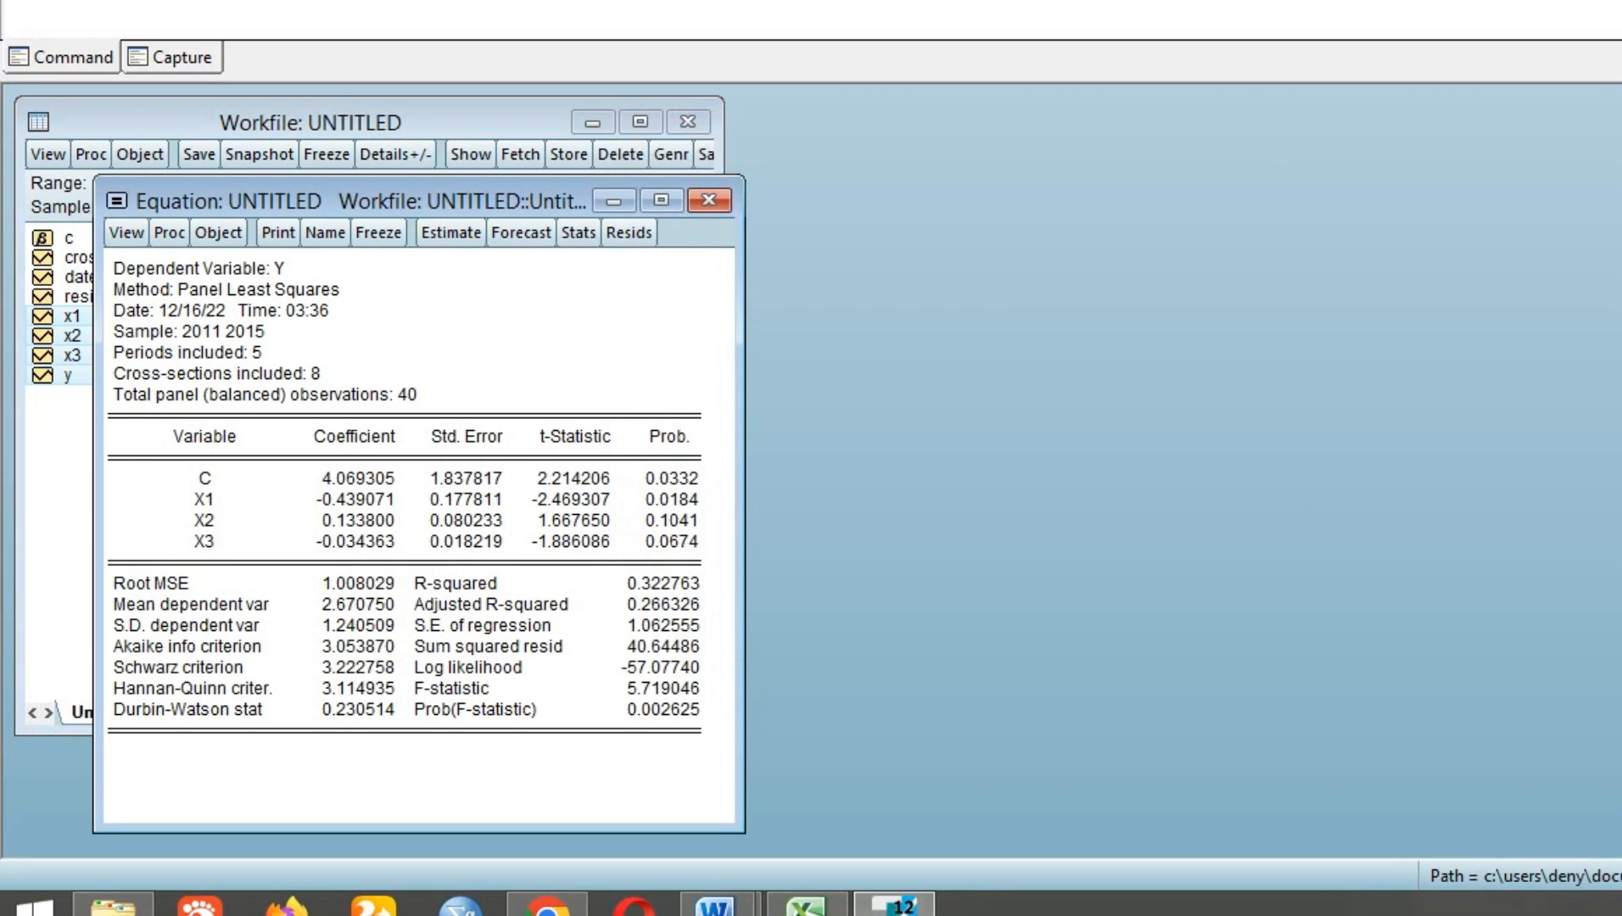
Freeze the regression output as a table titled CEM, moved clear of the workfile, and close and delete the untitled equation
{"action": "left_click_drag", "start_coordinate": [365, 201], "coordinate": [681, 126]}
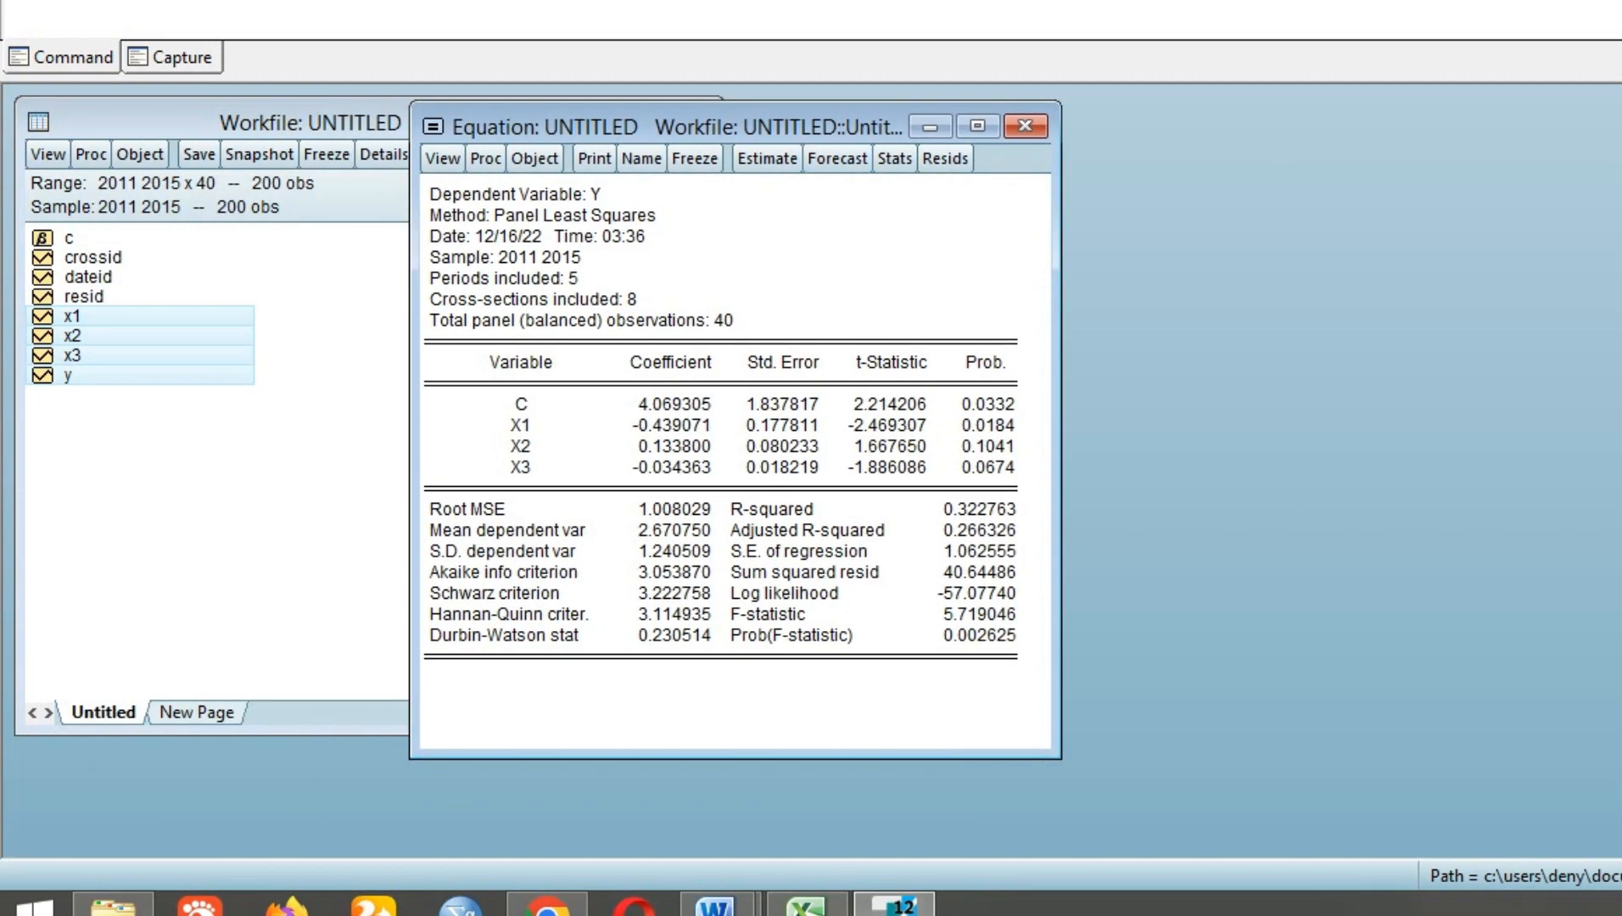
{"action": "left_click", "coordinate": [694, 158]}
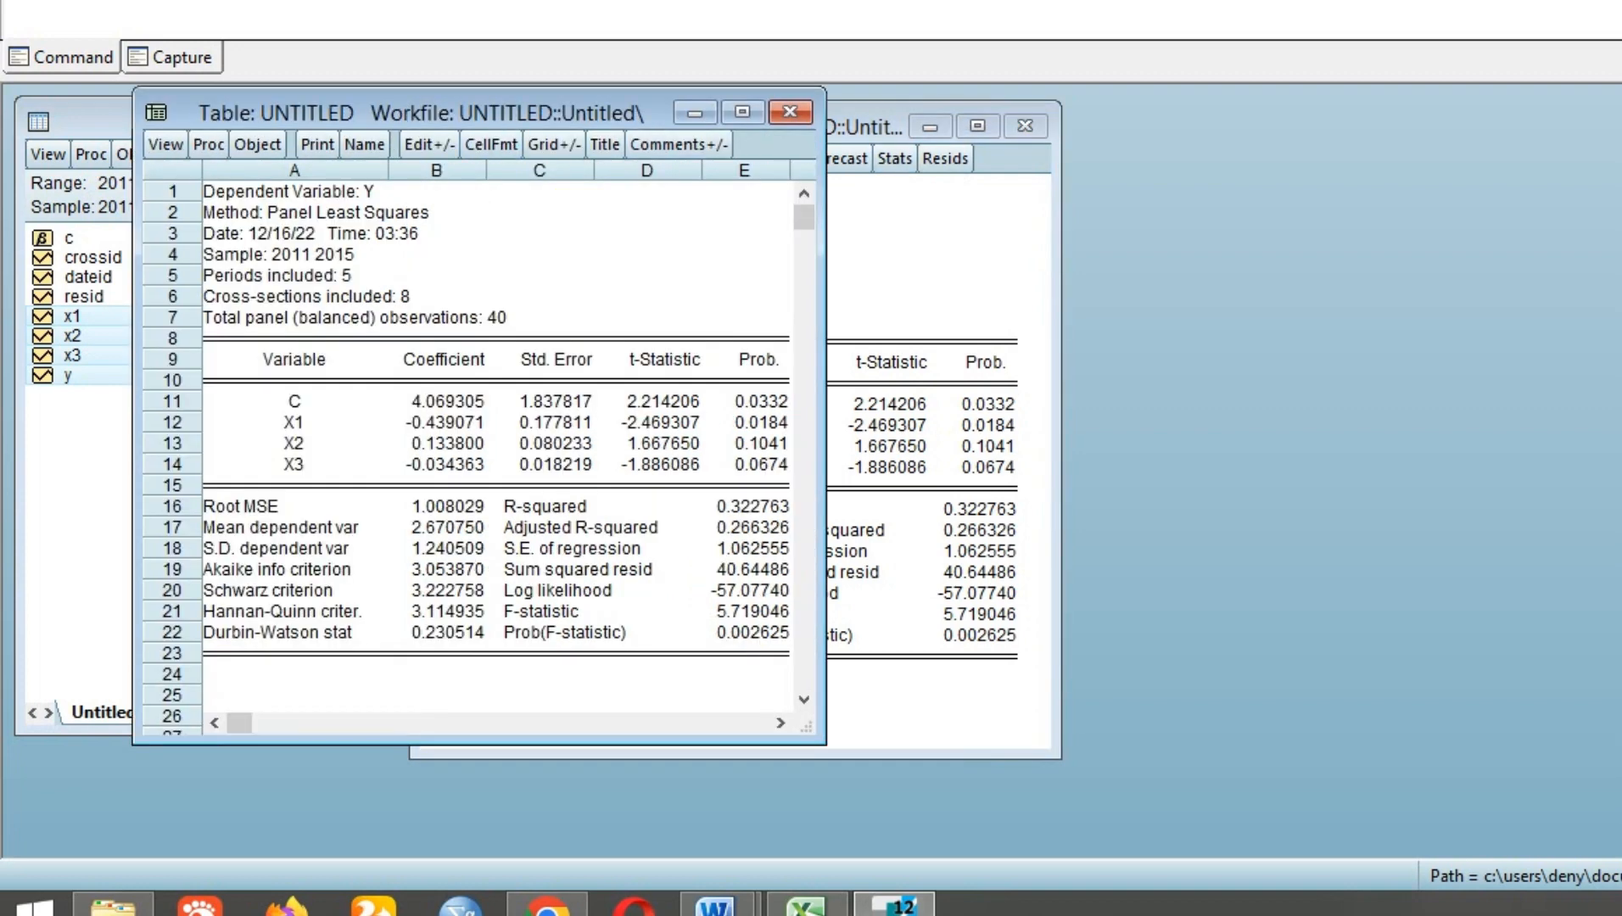
{"action": "left_click_drag", "start_coordinate": [475, 113], "coordinate": [1099, 121]}
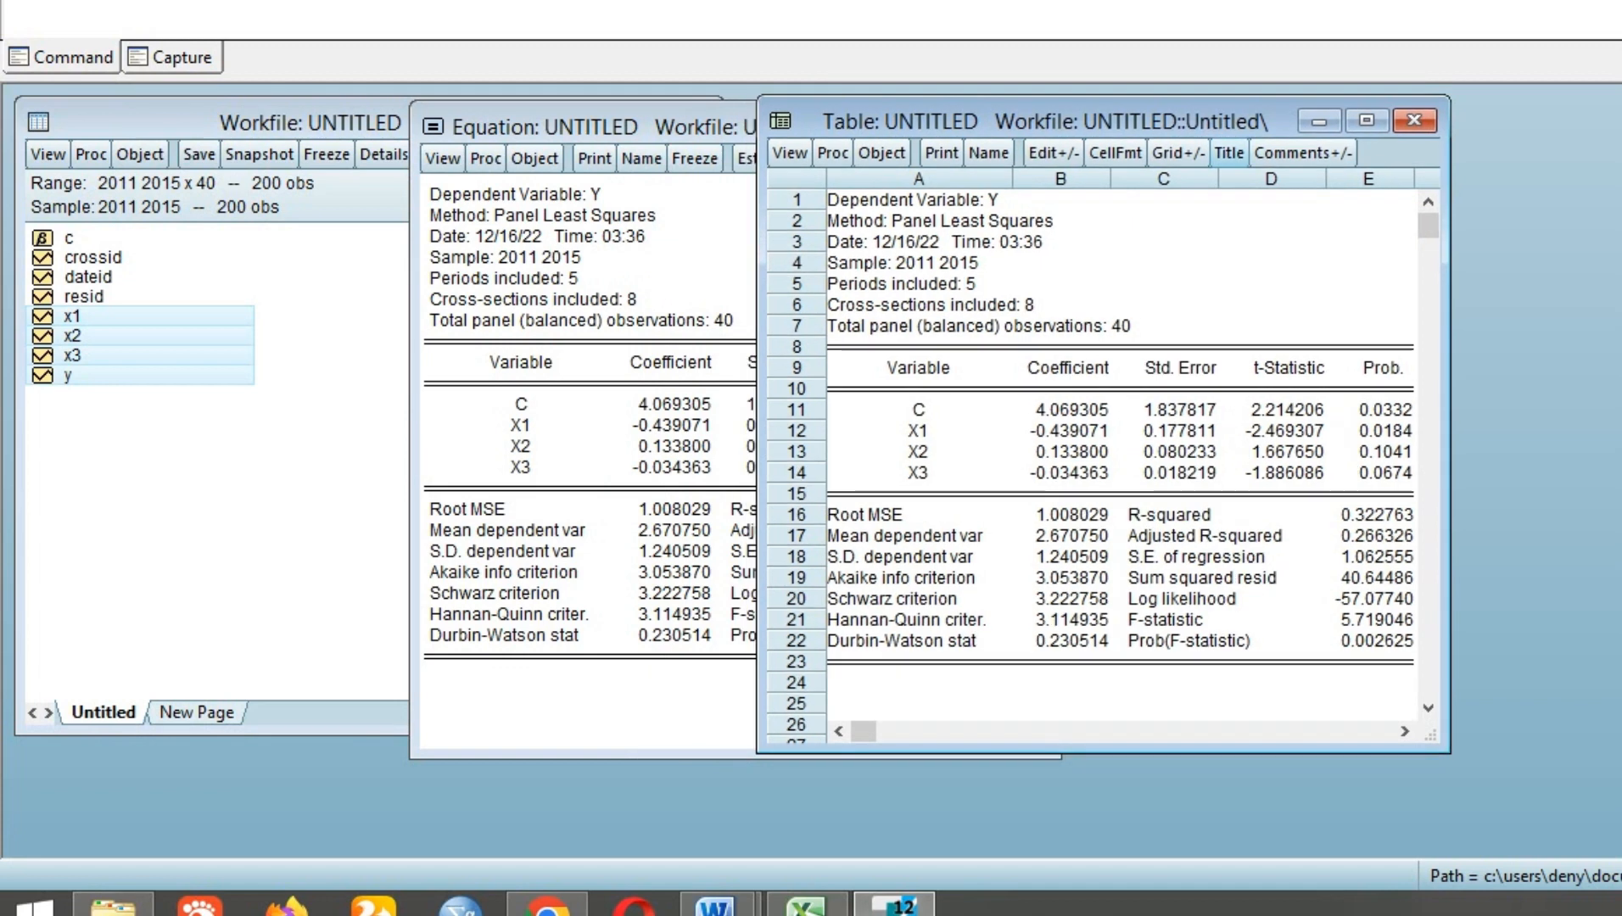
{"action": "left_click", "coordinate": [1229, 153]}
{"action": "type", "text": "CEM"}
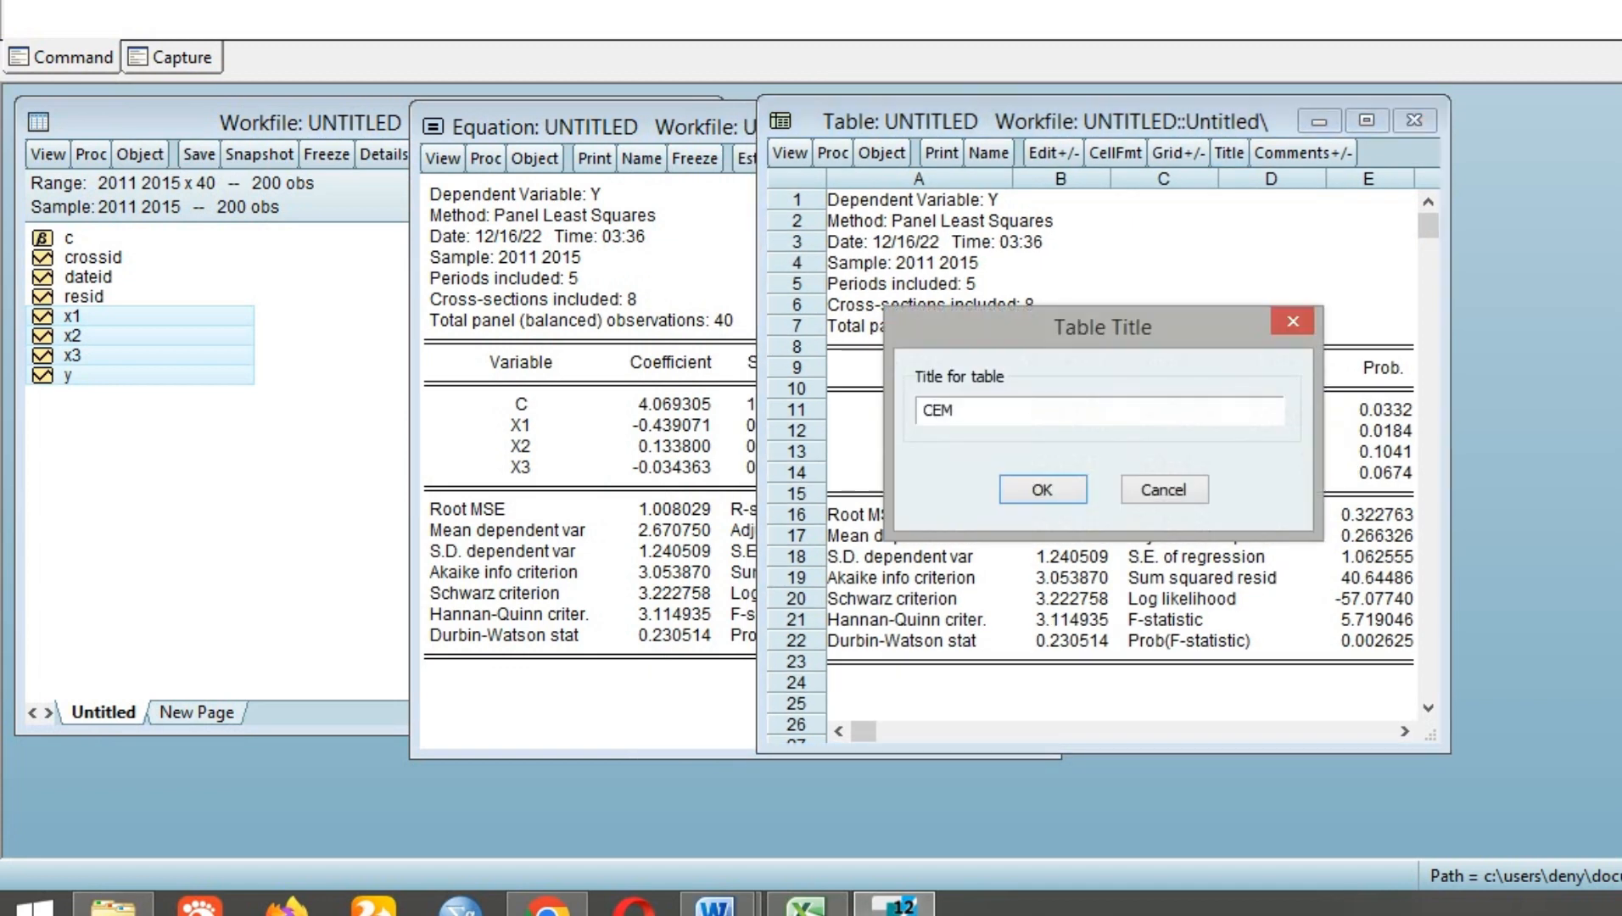
{"action": "key", "text": "Return"}
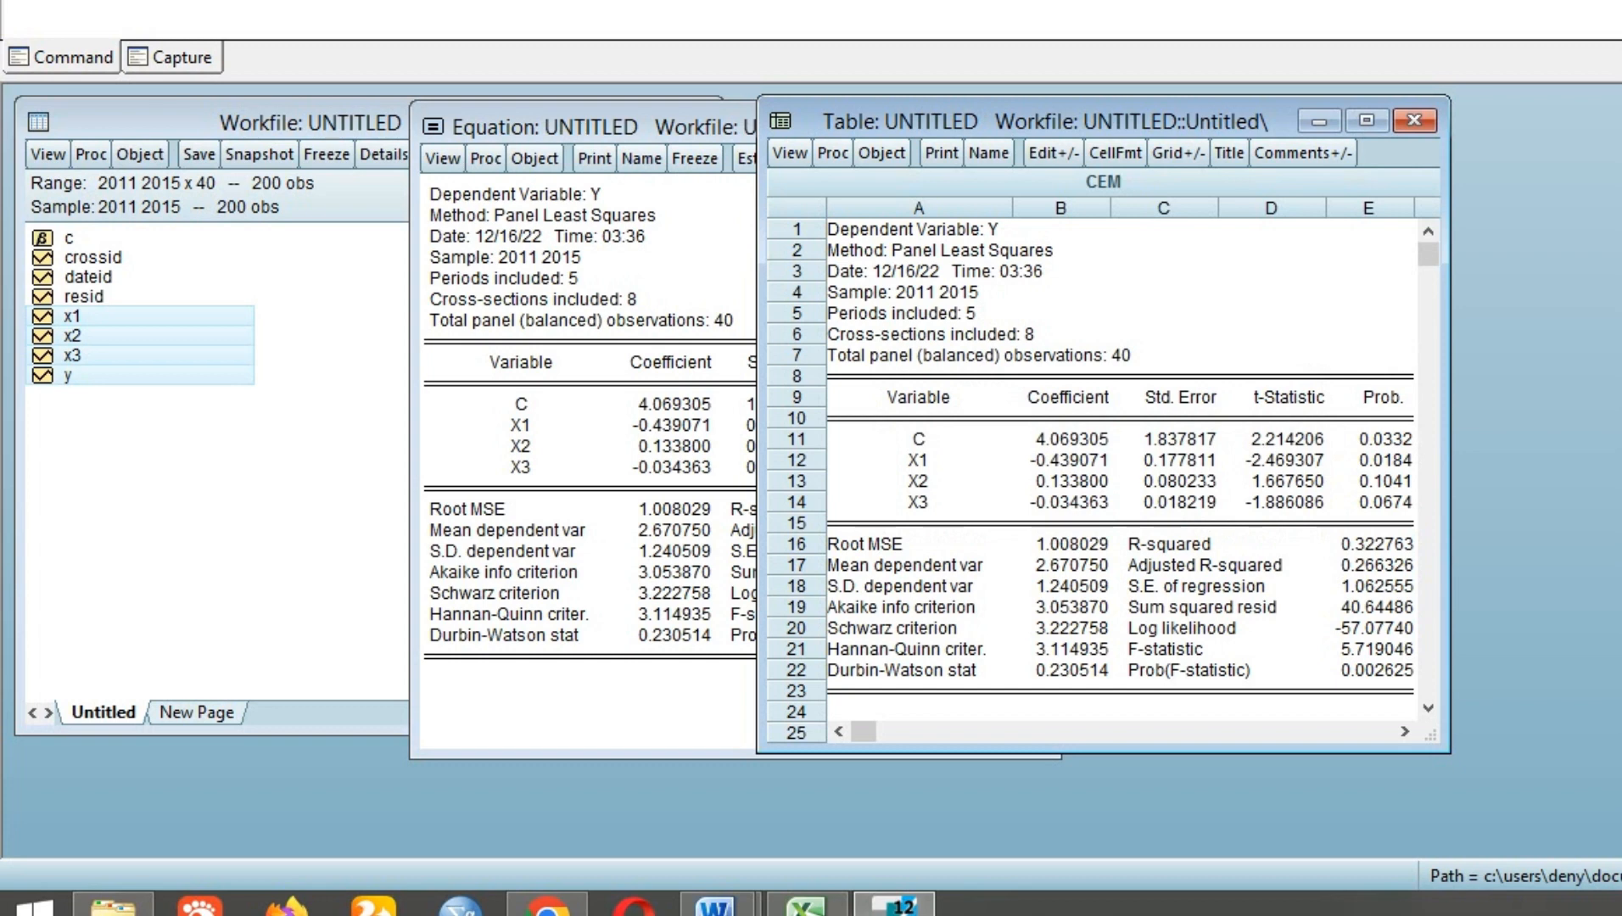
{"action": "left_click_drag", "start_coordinate": [1099, 121], "coordinate": [1443, 80]}
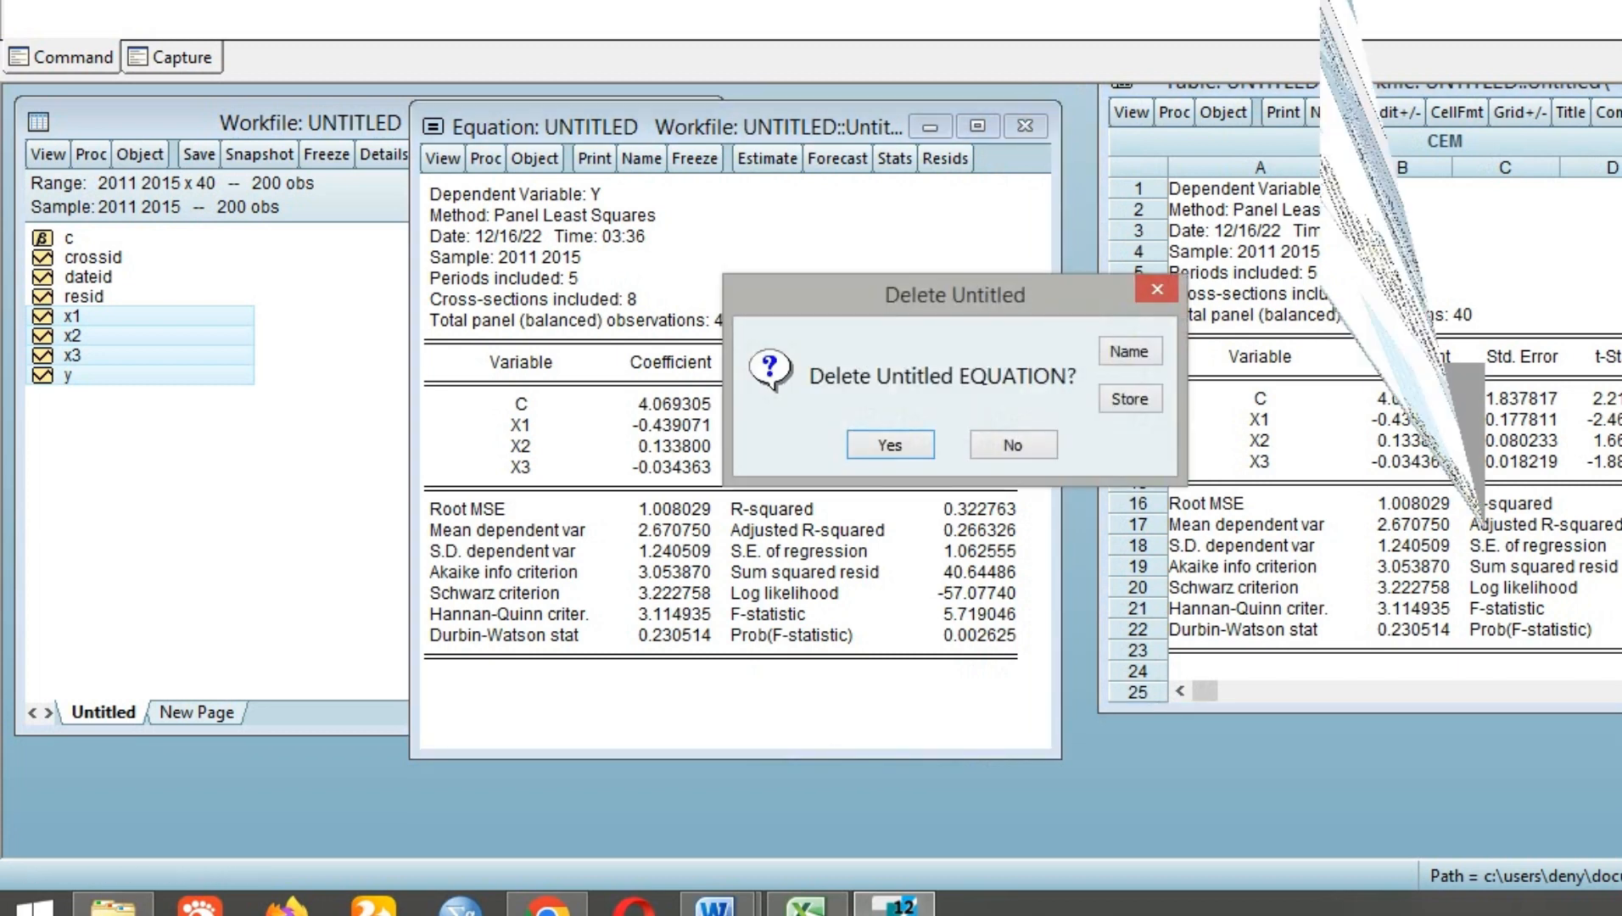
{"action": "left_click", "coordinate": [890, 444]}
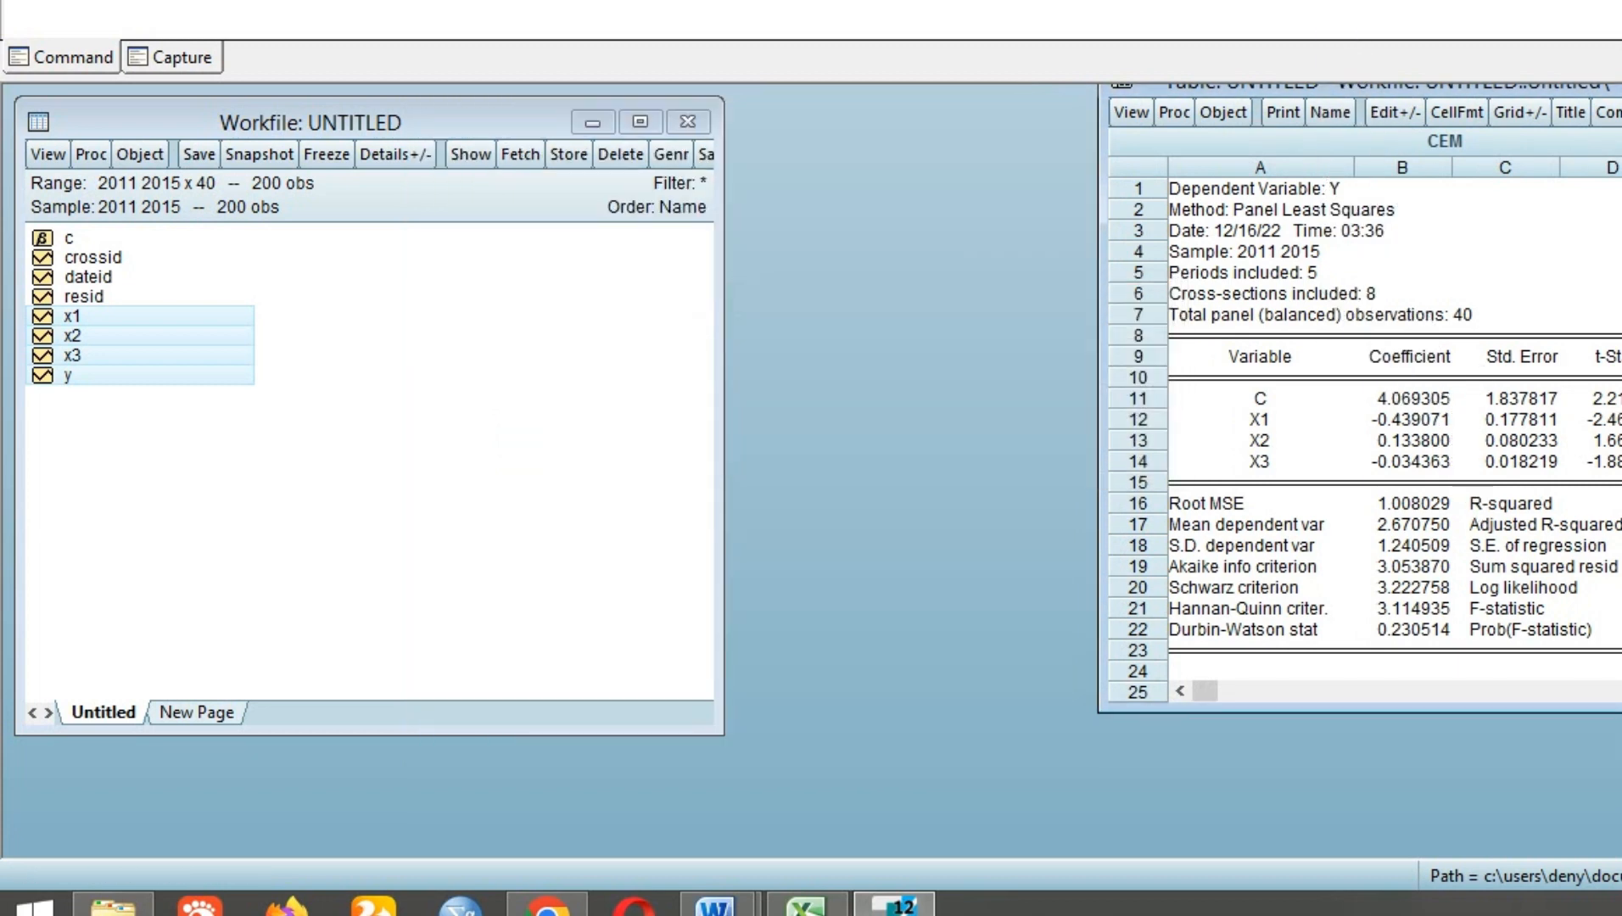
Open y, x1, x2 and x3 as a new equation and specify it as y c x1 x2 x3
{"action": "right_click", "coordinate": [219, 349]}
{"action": "mouse_move", "coordinate": [280, 367]}
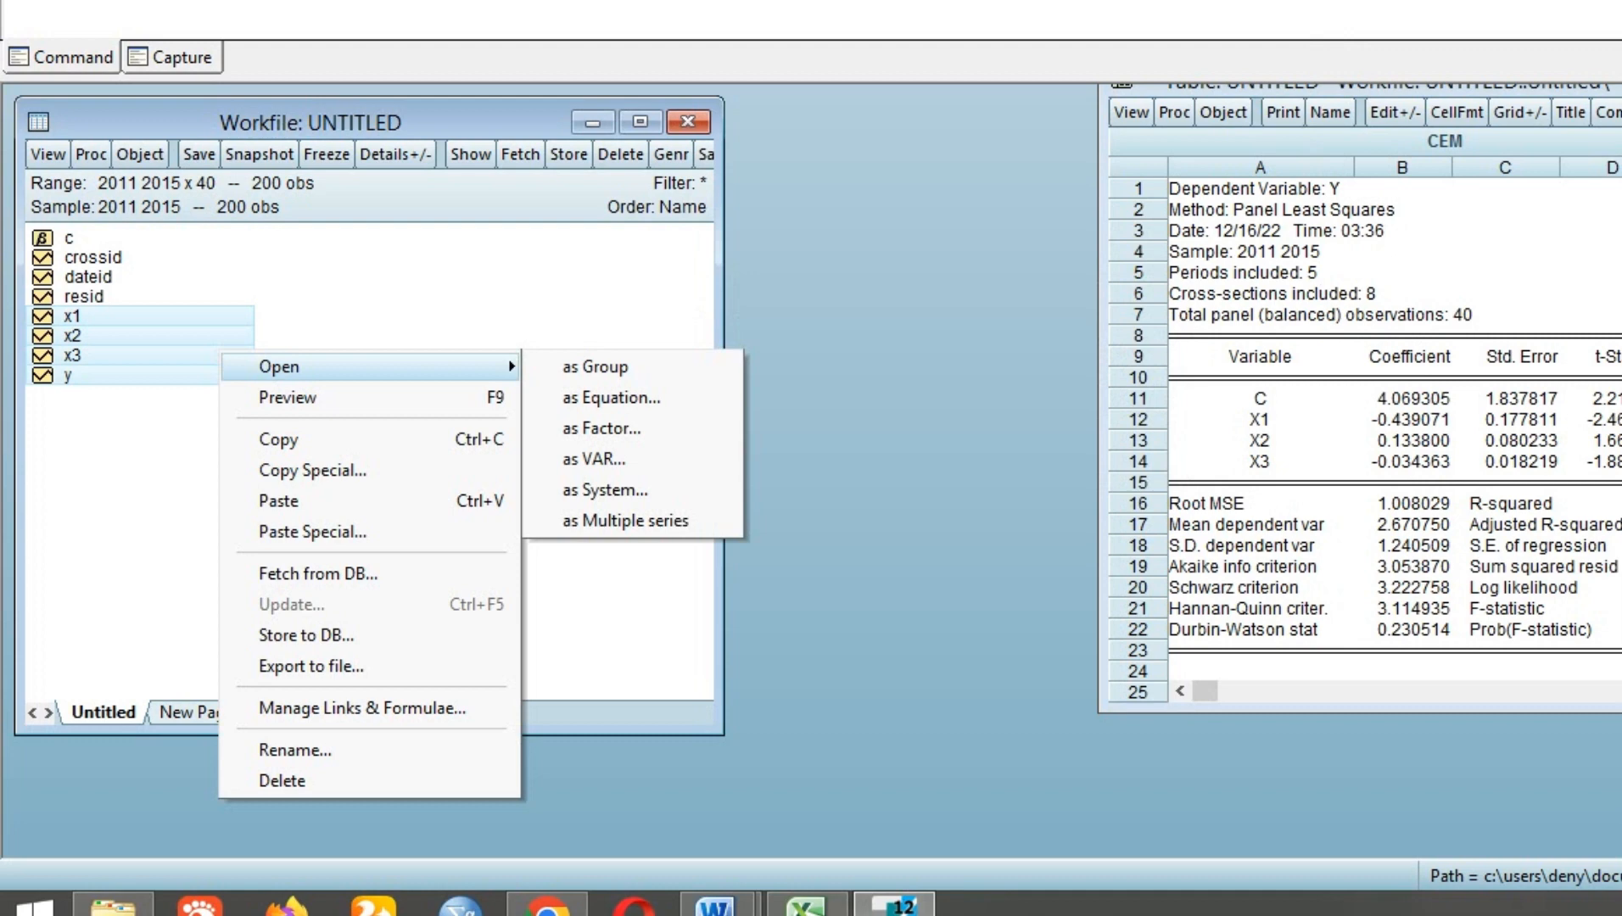
{"action": "left_click", "coordinate": [611, 397]}
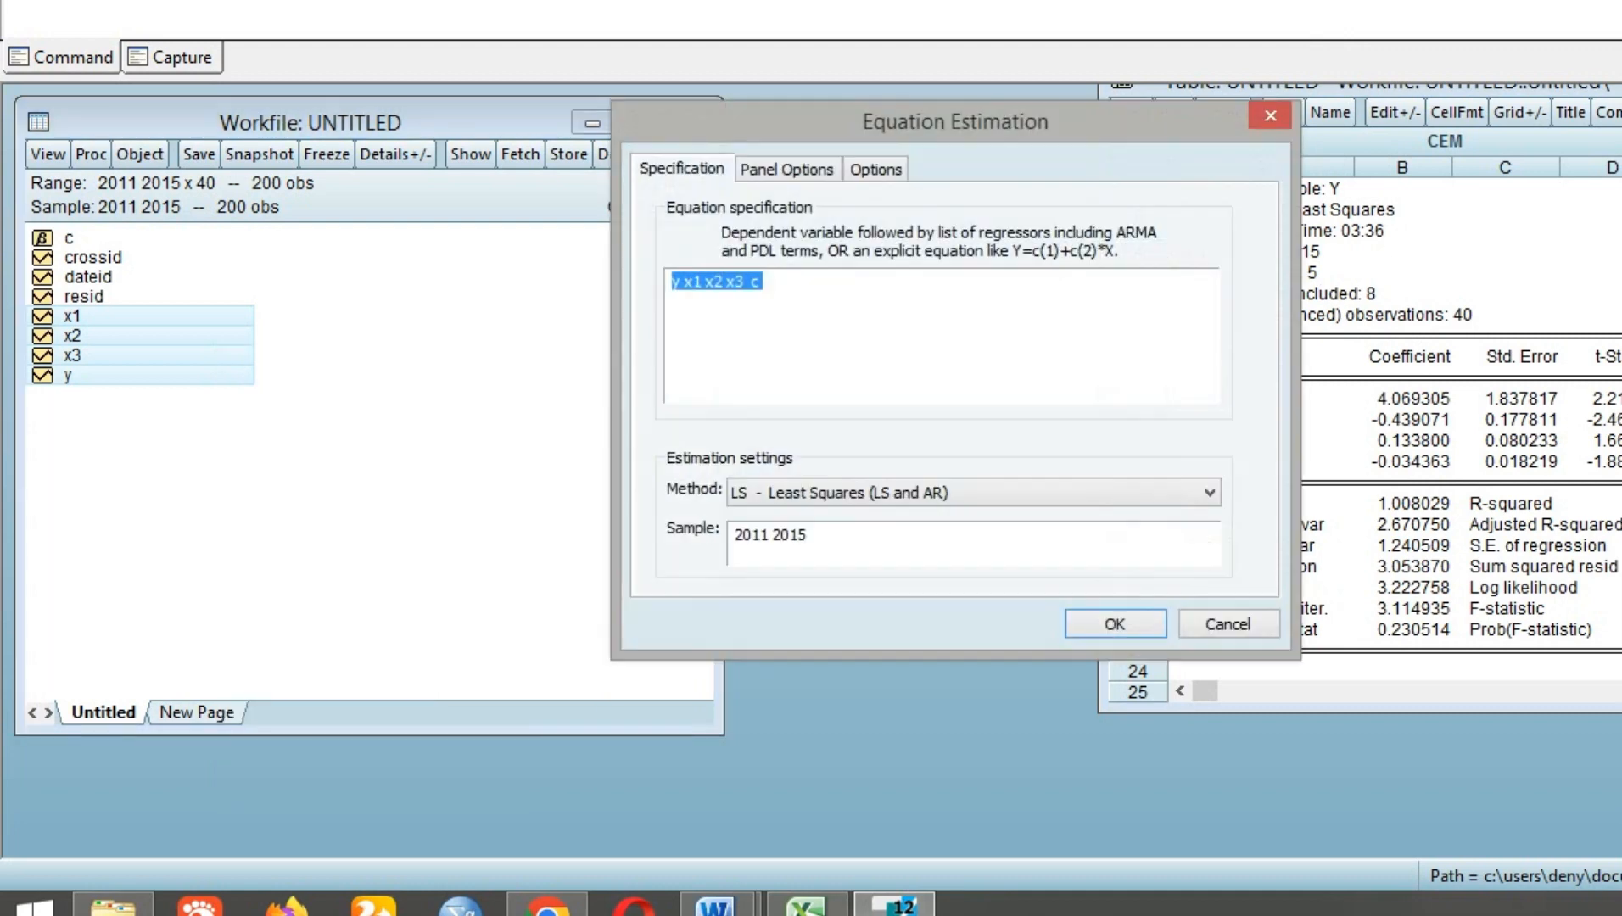
{"action": "left_click", "coordinate": [766, 283]}
{"action": "key", "text": "BackSpace"}
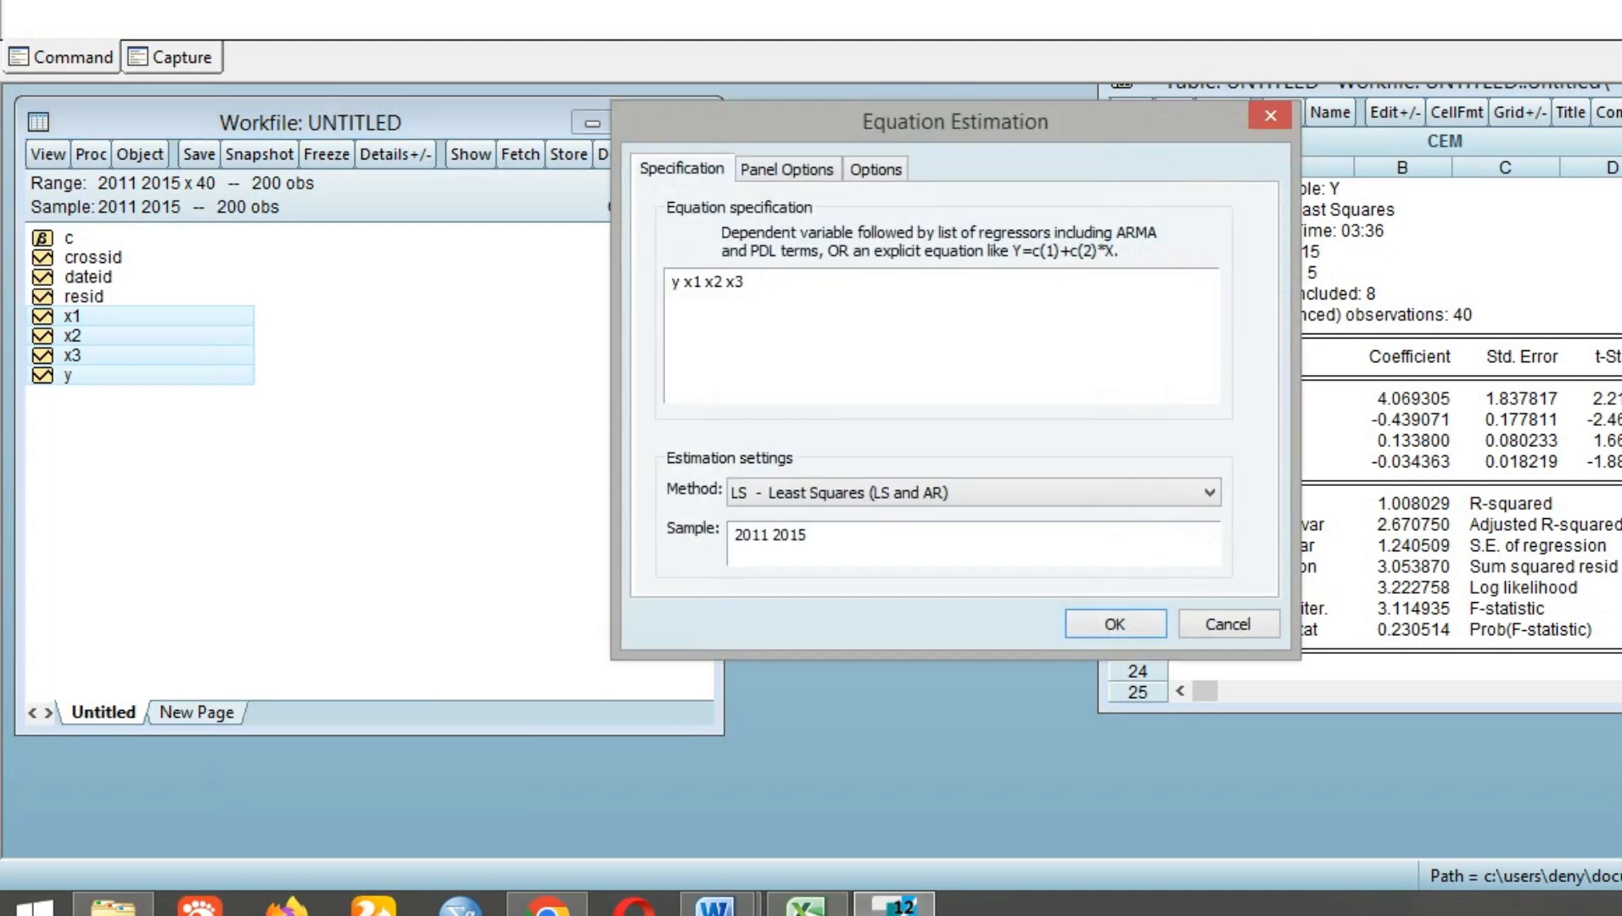
{"action": "left_click", "coordinate": [681, 281]}
{"action": "type", "text": "c"}
Set the cross-section effects to Fixed, leaving the period effects at None, and estimate the equation
{"action": "left_click", "coordinate": [787, 170]}
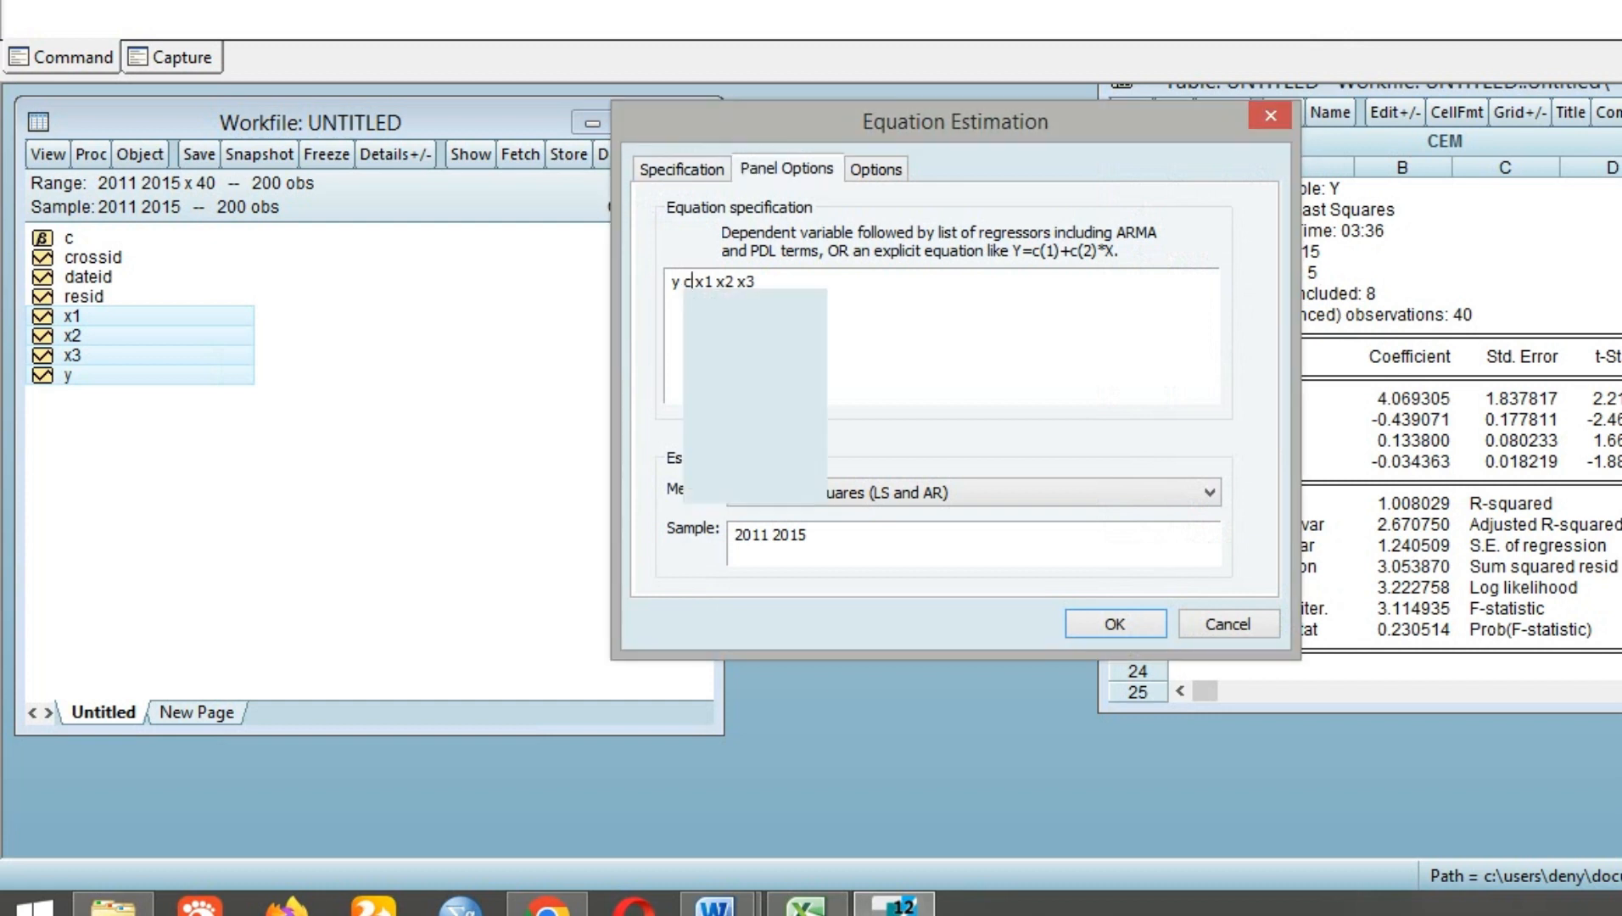
{"action": "left_click", "coordinate": [900, 239]}
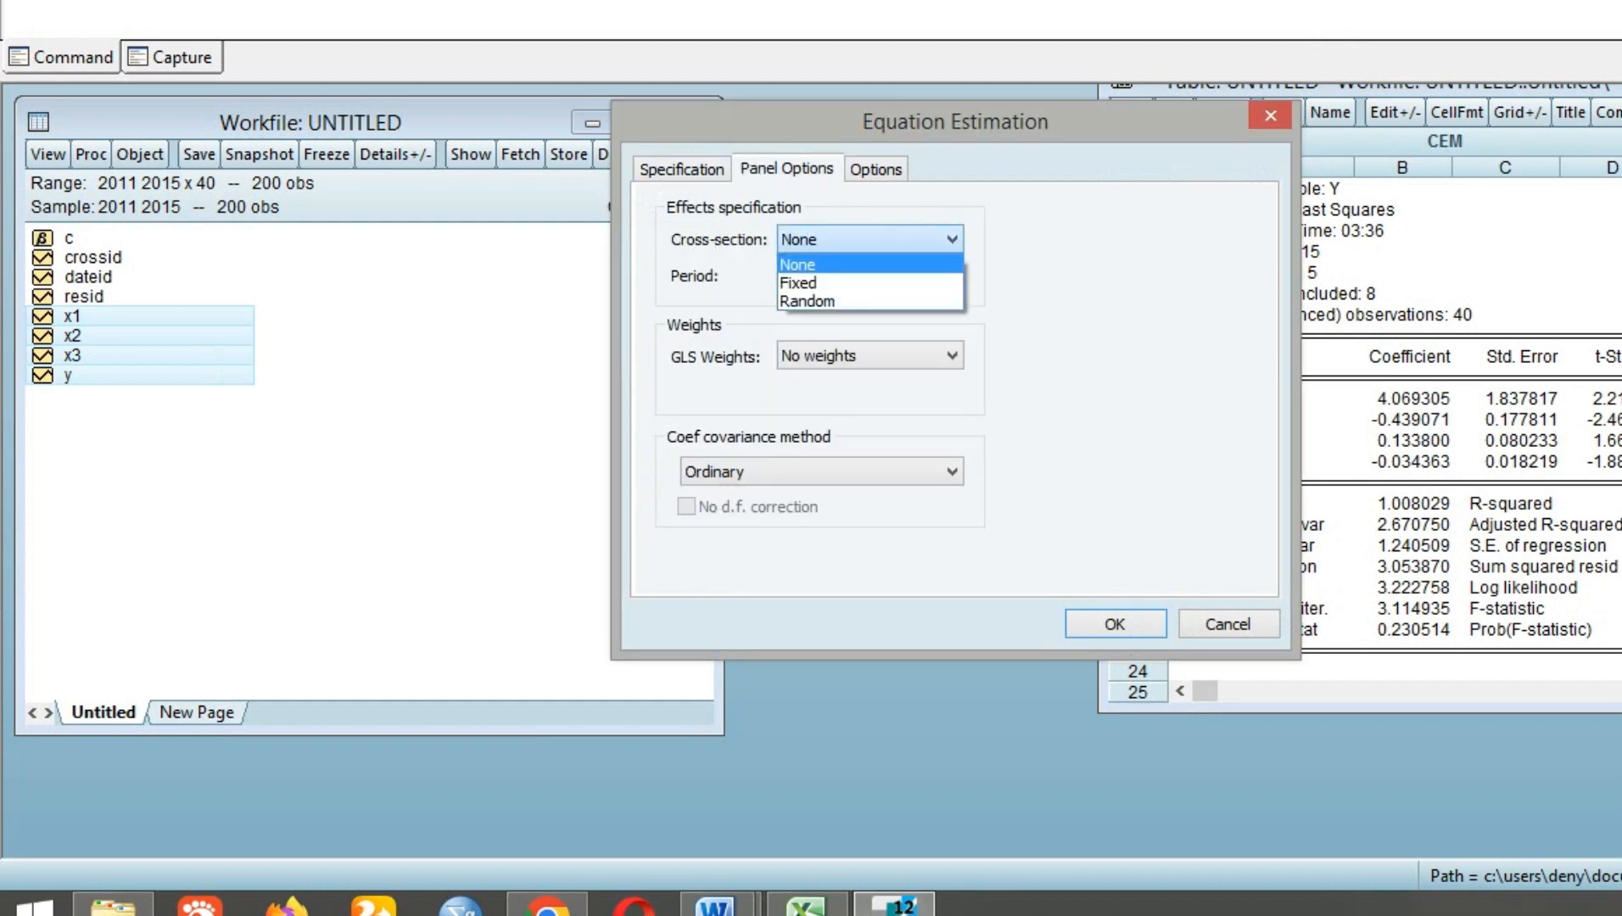
{"action": "left_click", "coordinate": [848, 283]}
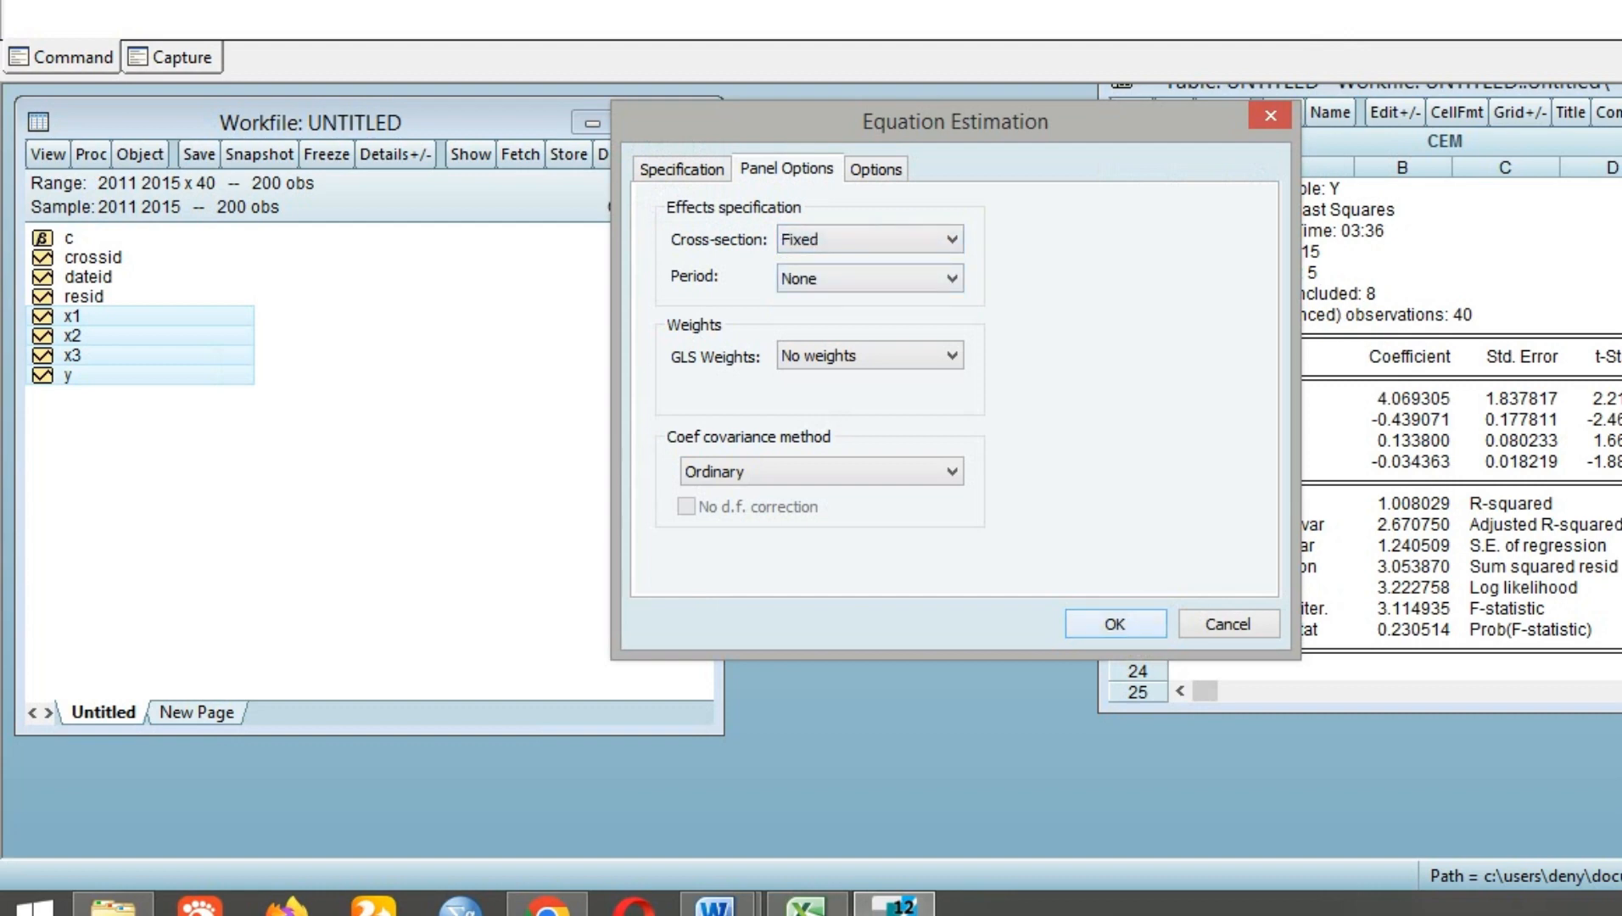
{"action": "left_click", "coordinate": [1115, 624]}
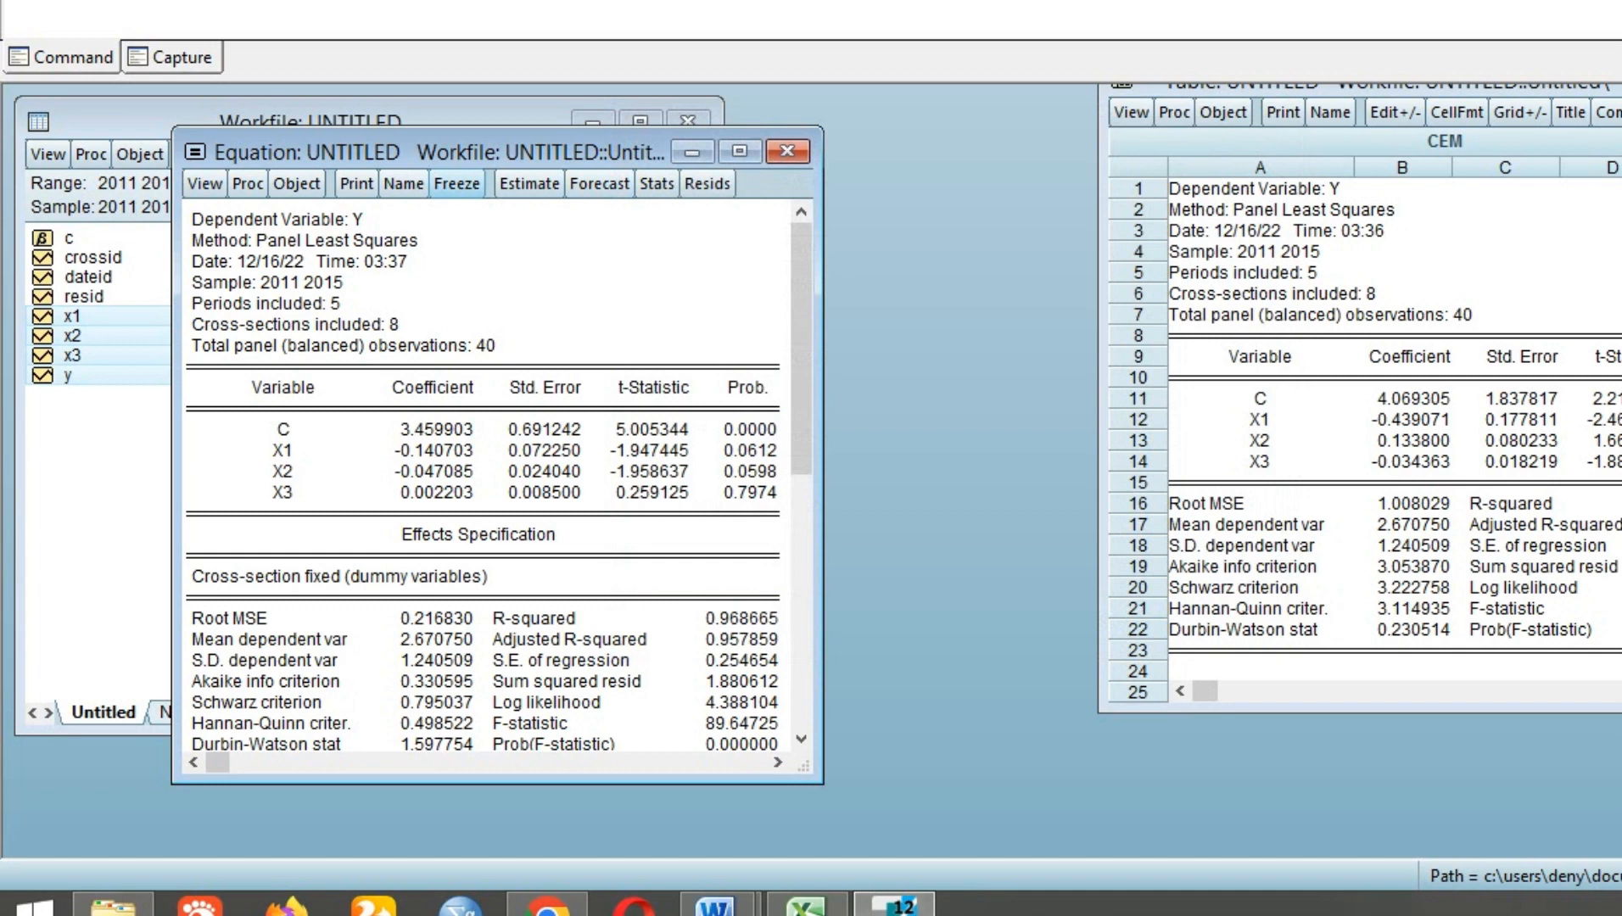
Freeze the fixed-effects output as a table titled FEM and move the table clear of the equation window
{"action": "left_click", "coordinate": [456, 184]}
{"action": "left_click_drag", "start_coordinate": [509, 191], "coordinate": [809, 159]}
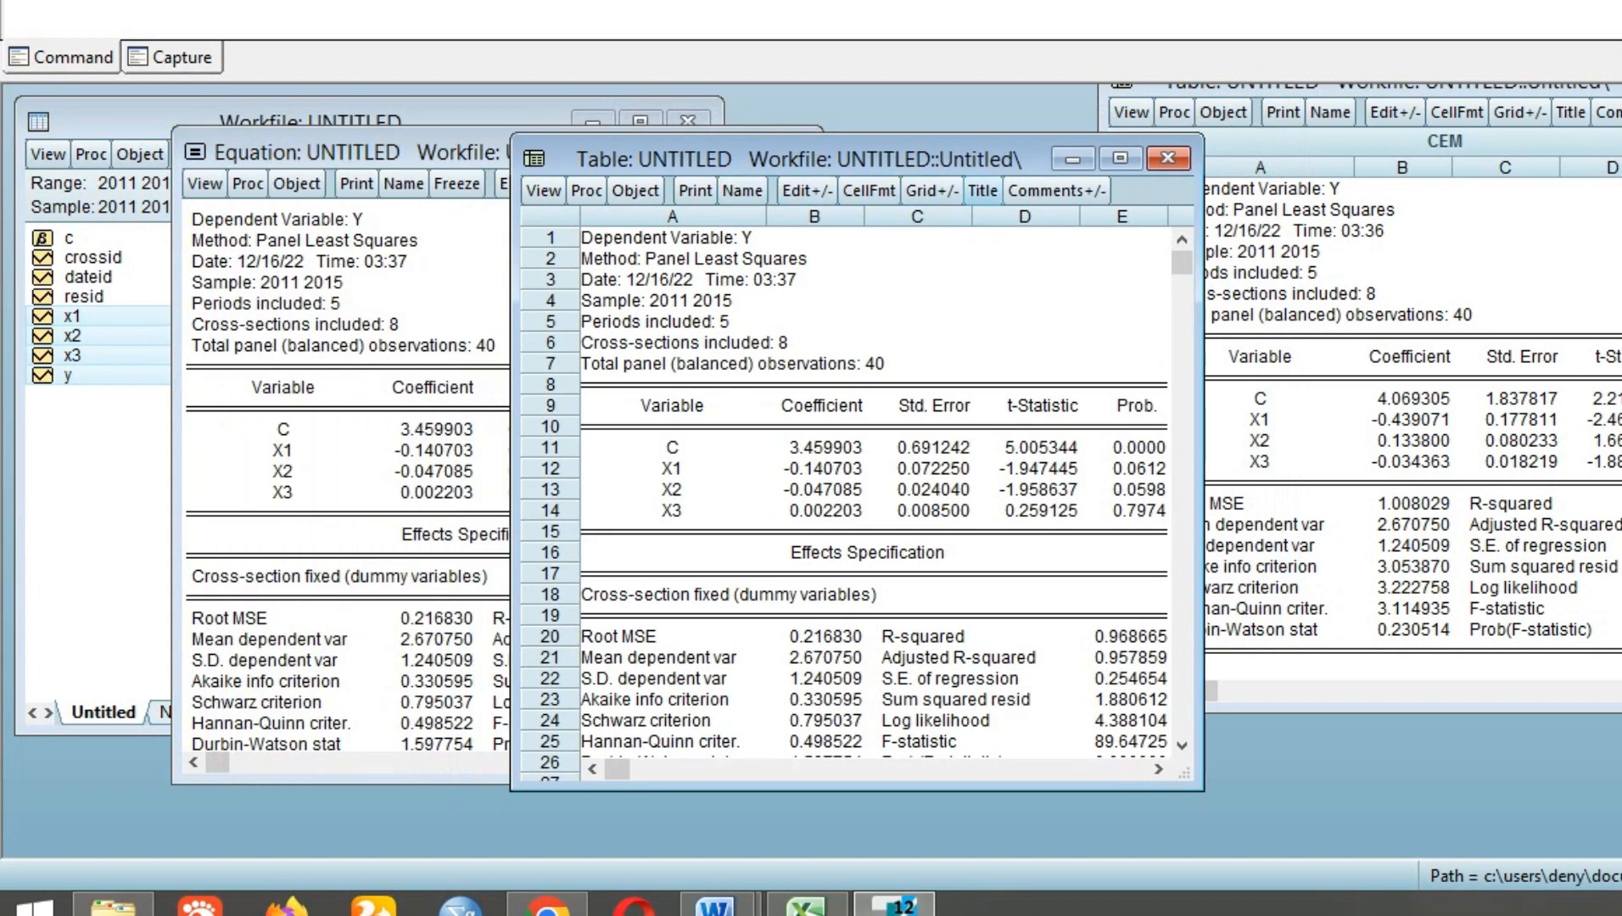
{"action": "left_click", "coordinate": [982, 190]}
{"action": "type", "text": "FEM"}
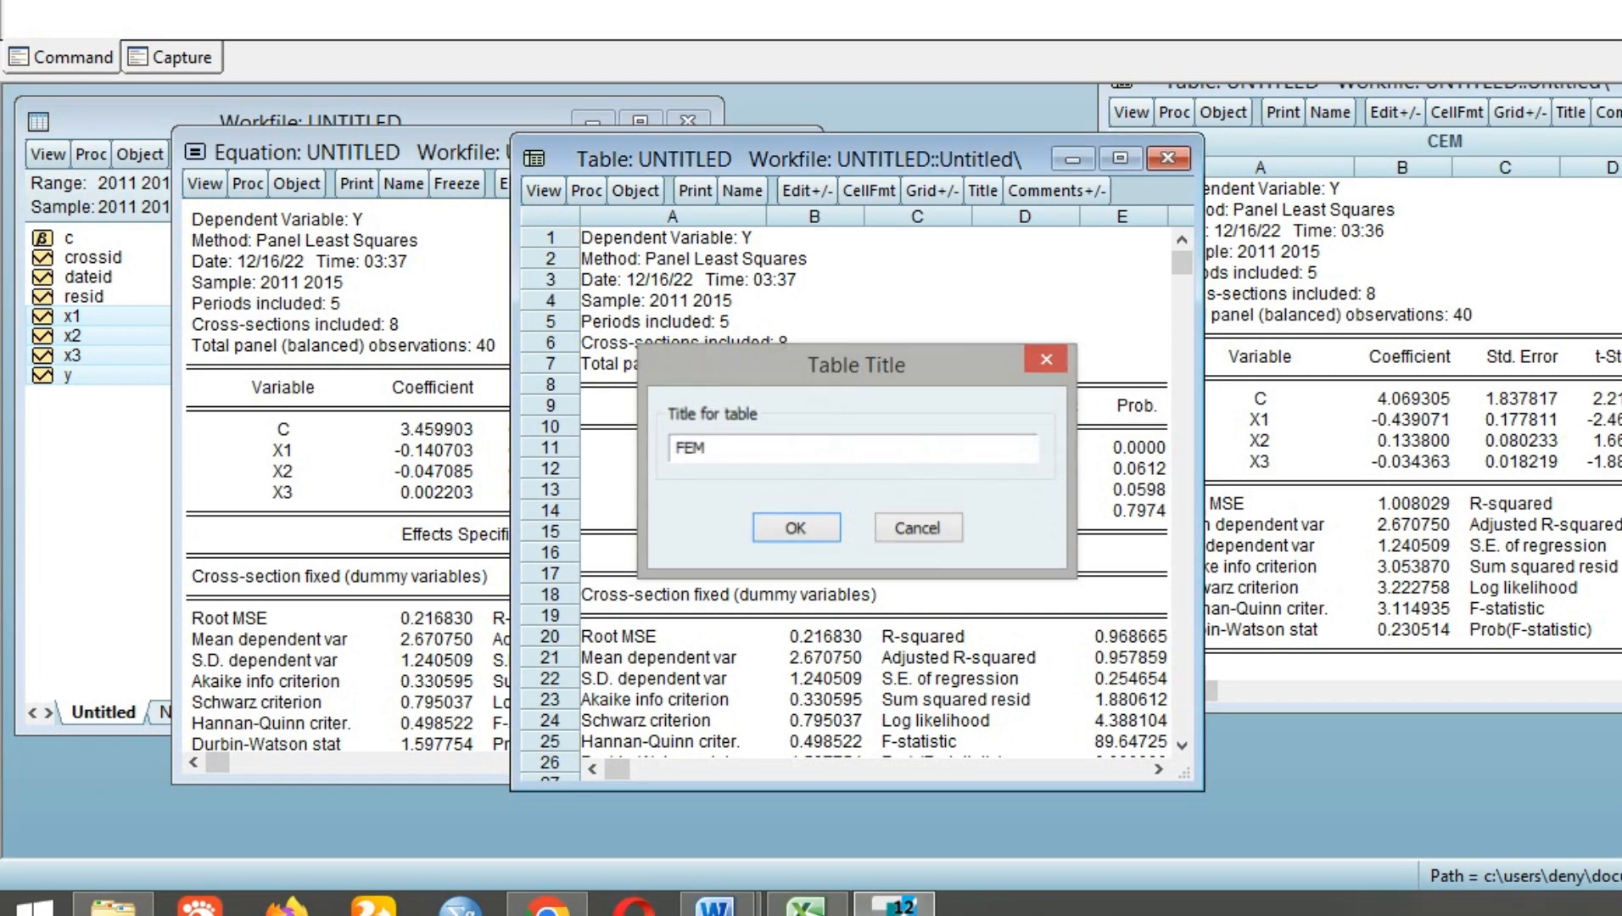
{"action": "key", "text": "Return"}
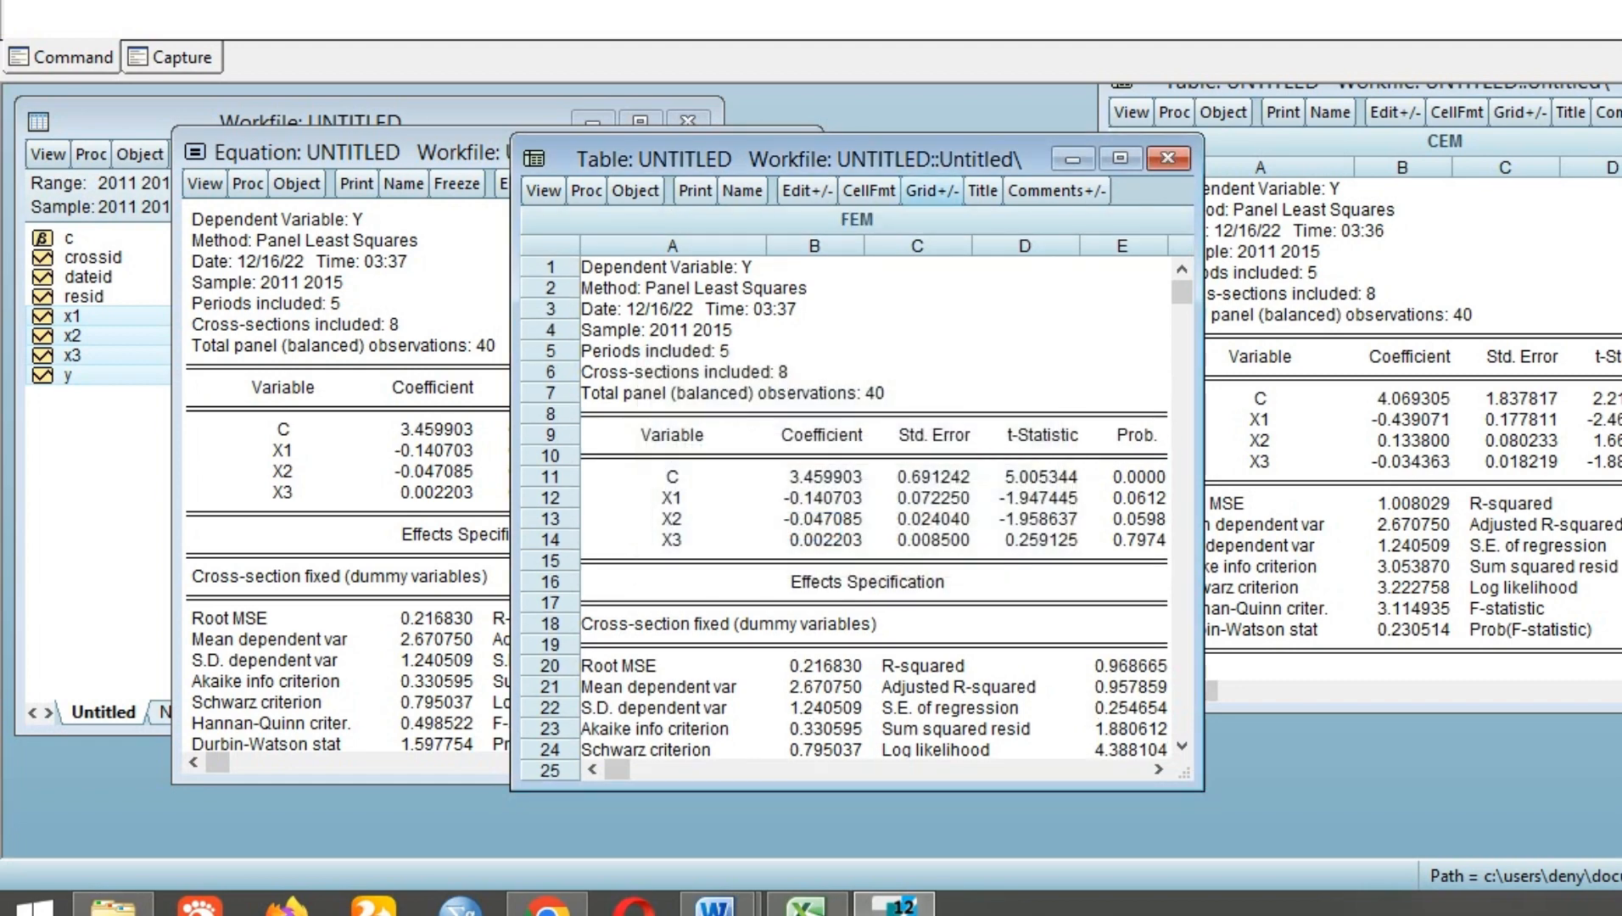
{"action": "left_click_drag", "start_coordinate": [925, 158], "coordinate": [1465, 156]}
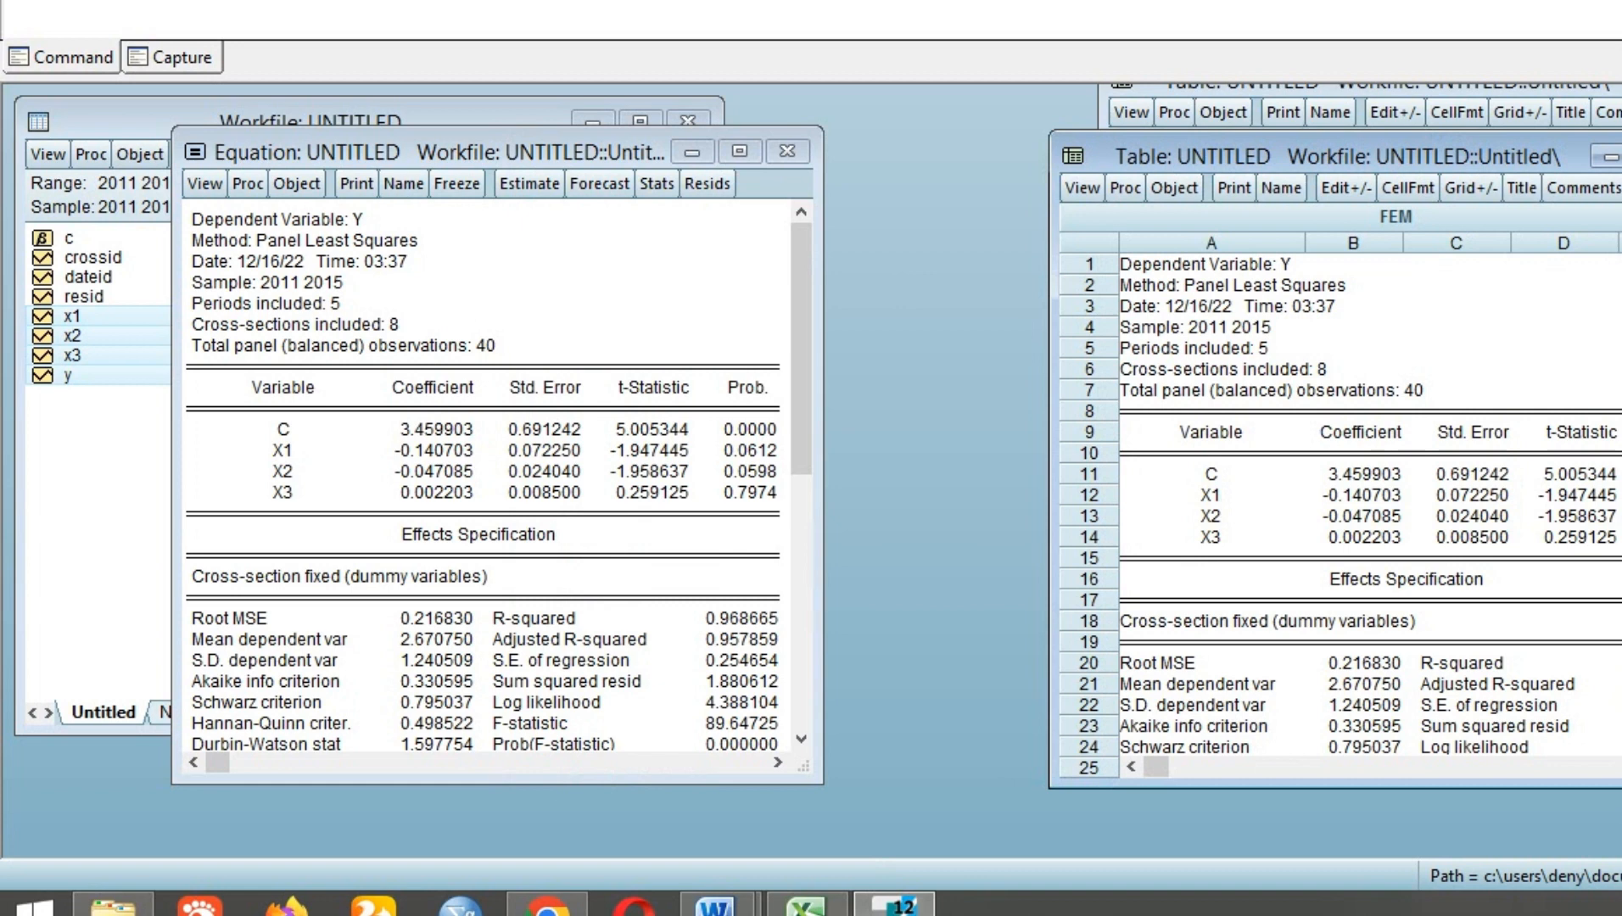
Run the Redundant Fixed Effects - Likelihood Ratio test on the fixed-effects equation
{"action": "left_click_drag", "start_coordinate": [527, 152], "coordinate": [673, 152]}
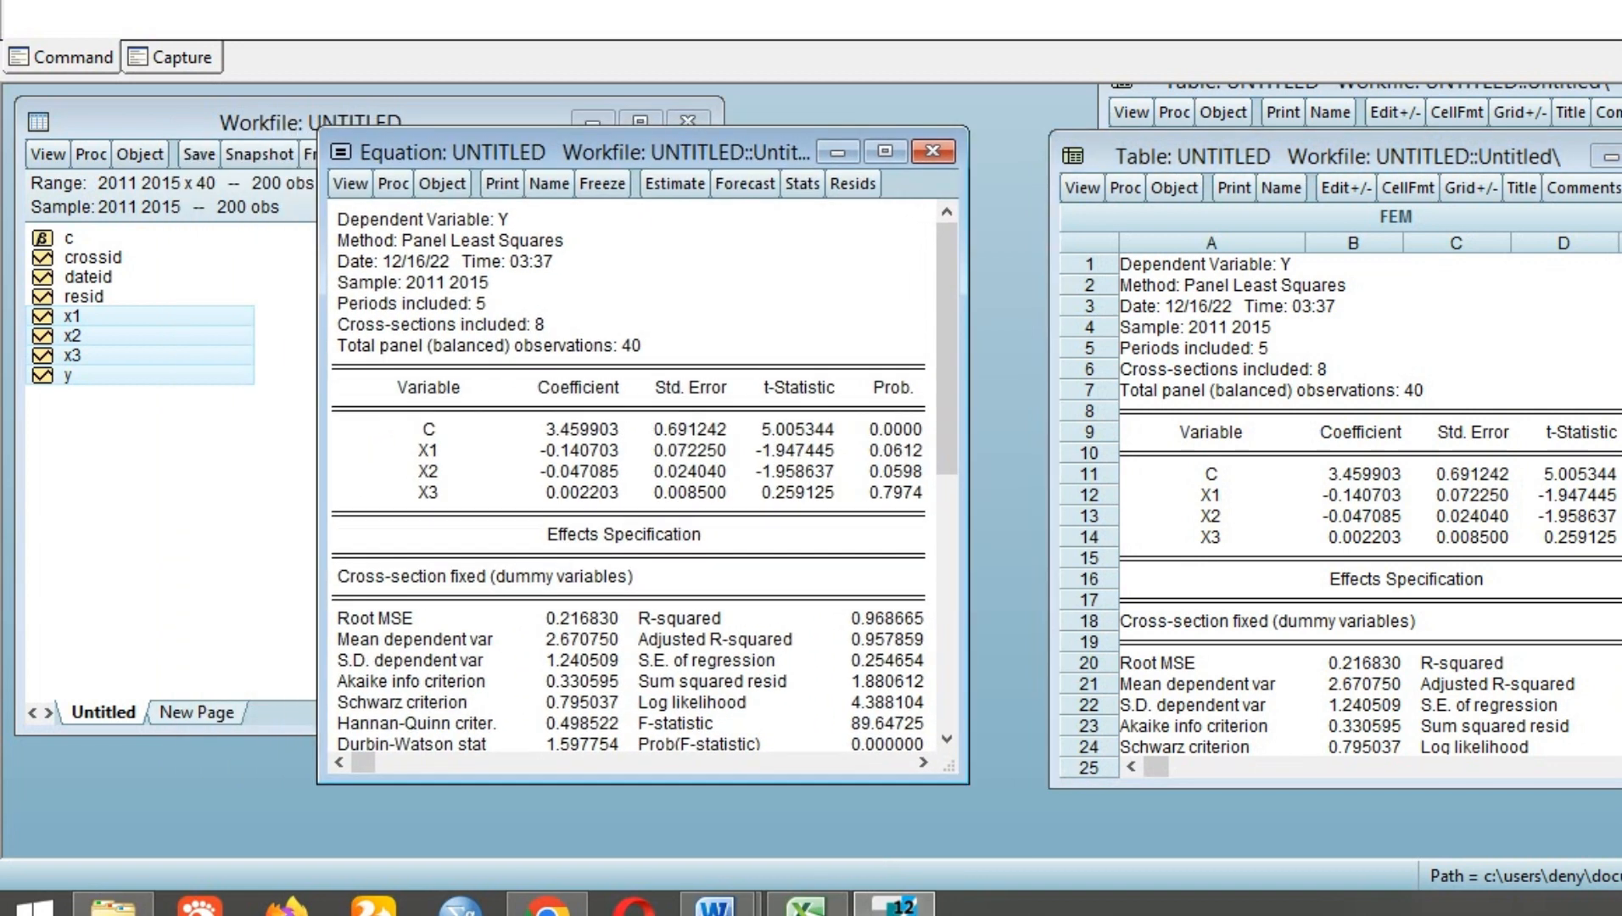
{"action": "left_click", "coordinate": [349, 183]}
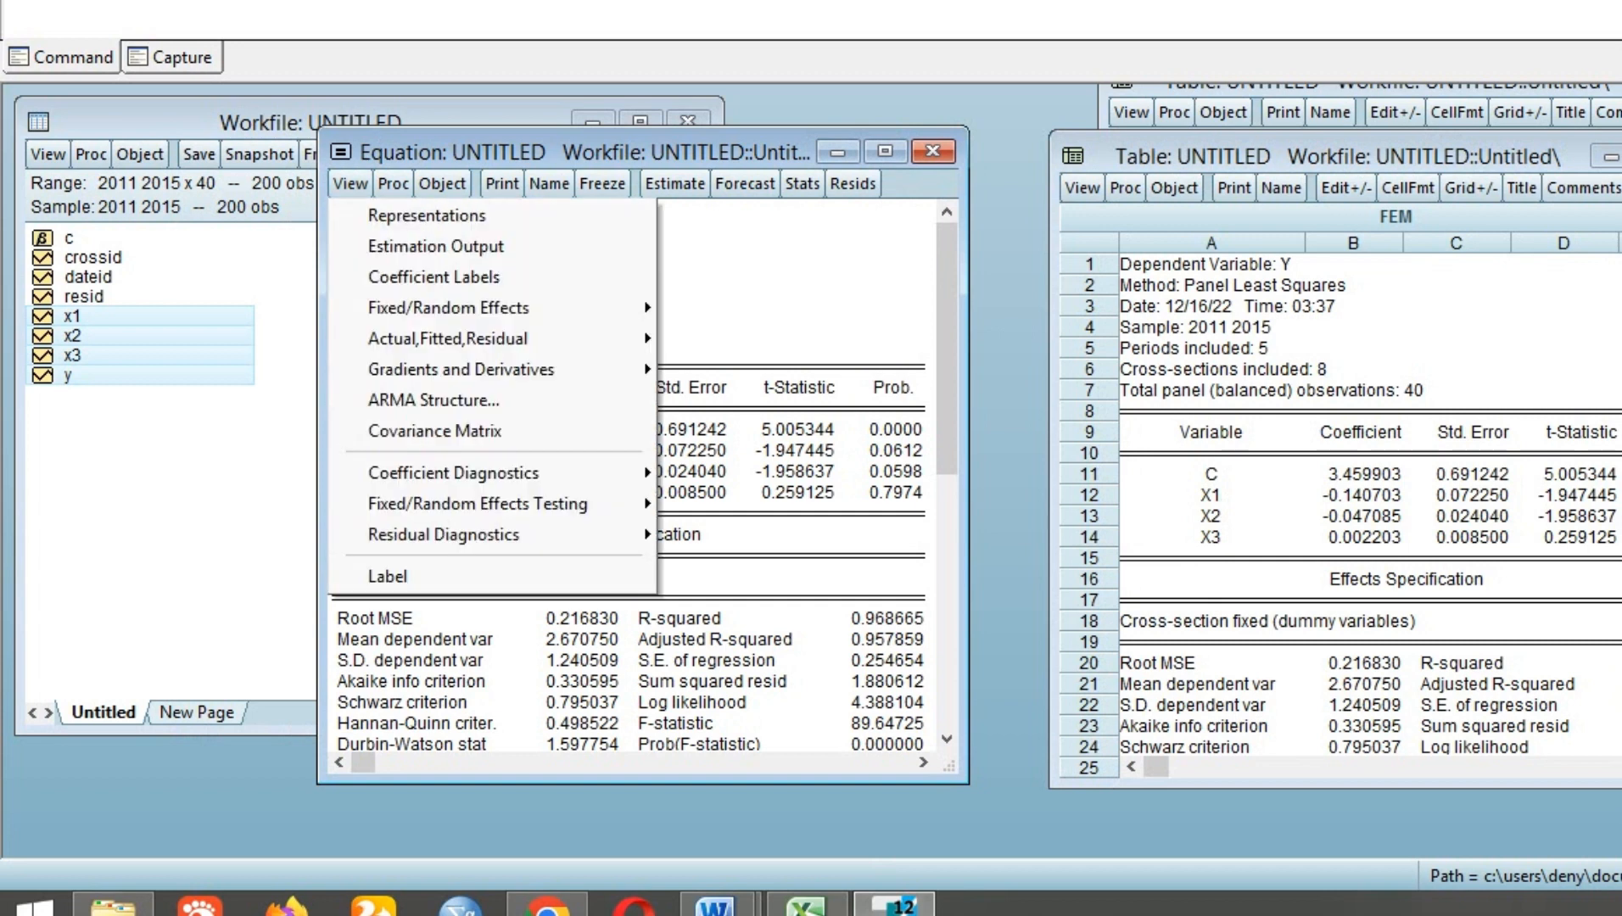
{"action": "mouse_move", "coordinate": [478, 503]}
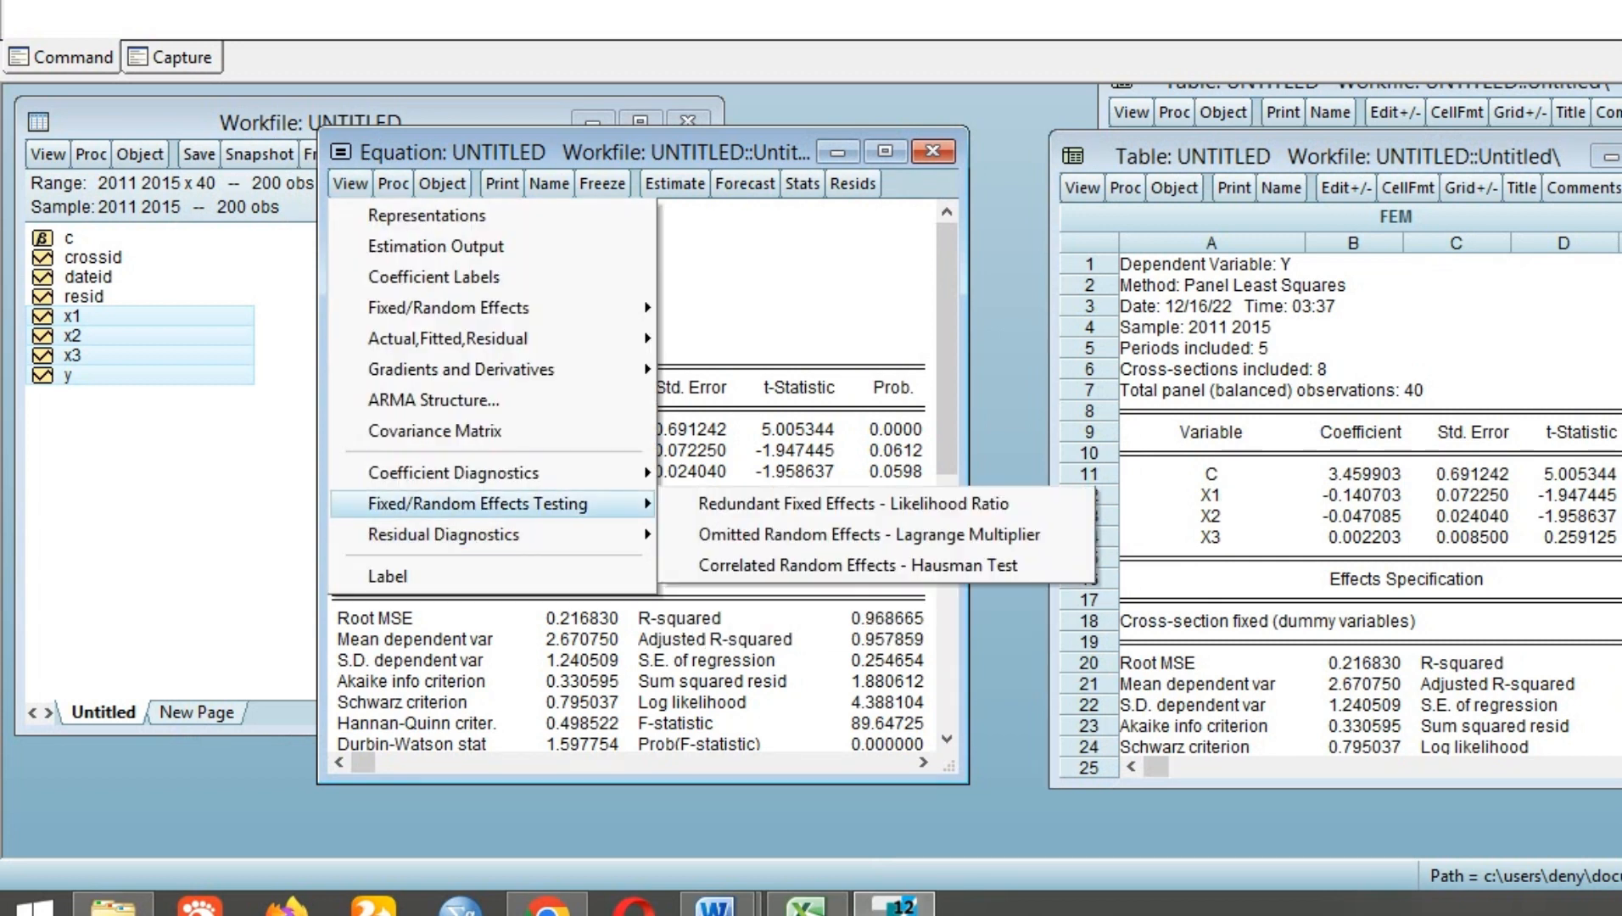
{"action": "left_click", "coordinate": [852, 503]}
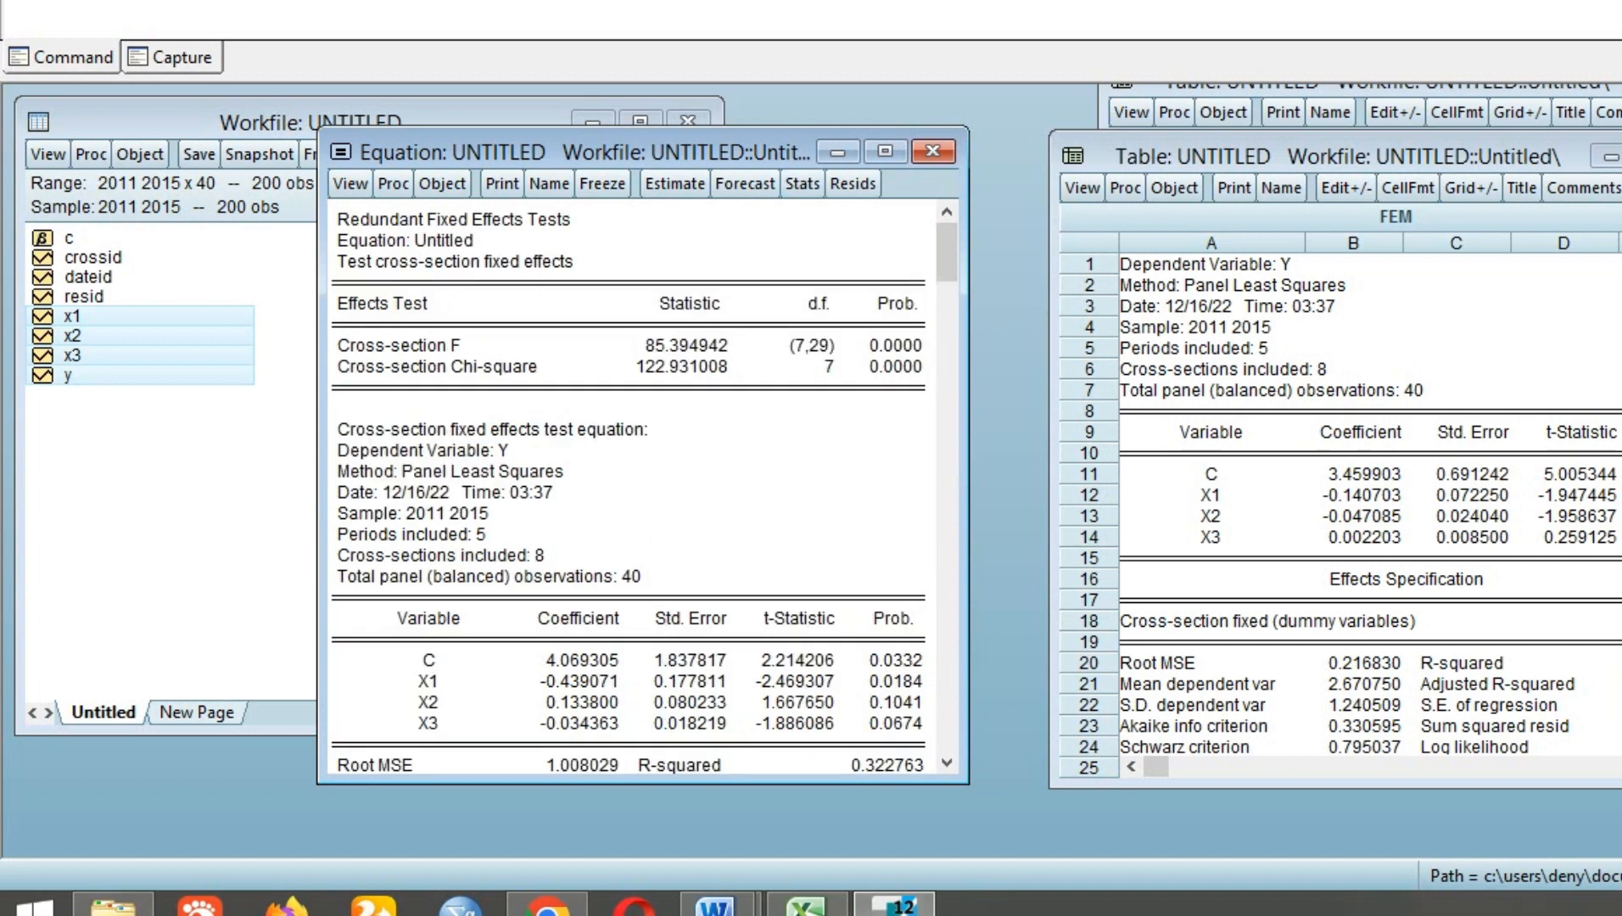
{"action": "left_click_drag", "start_coordinate": [662, 152], "coordinate": [697, 135]}
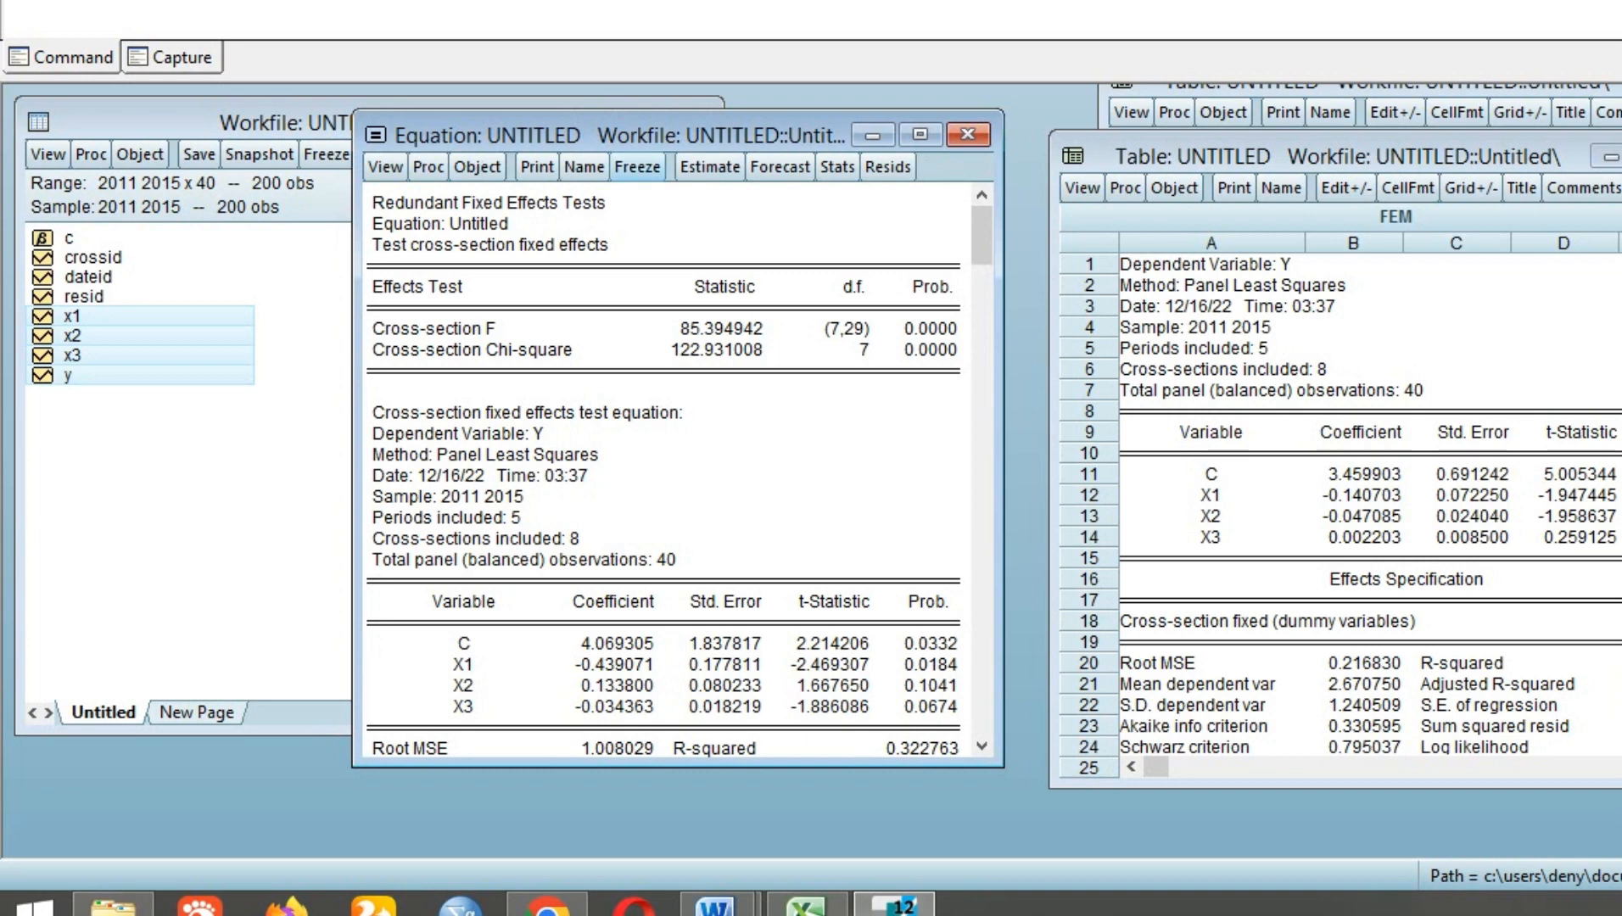
Freeze the redundant fixed effects test as a table titled Chow test and move it clear of the equation window
{"action": "left_click", "coordinate": [637, 166]}
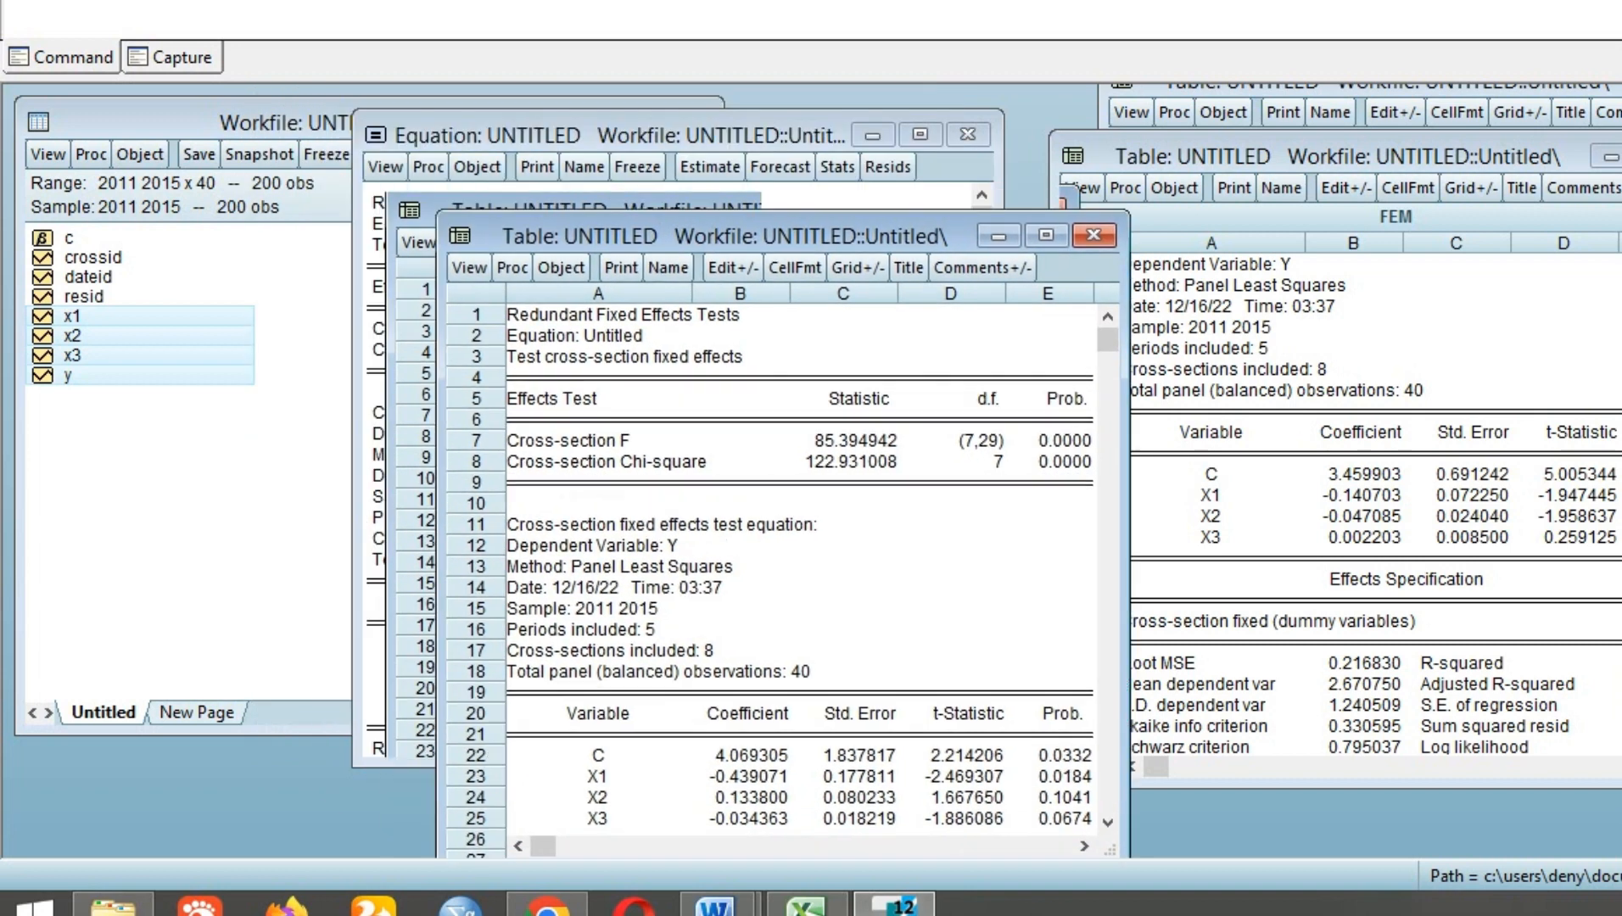
{"action": "left_click_drag", "start_coordinate": [725, 235], "coordinate": [819, 199]}
{"action": "left_click", "coordinate": [1004, 231]}
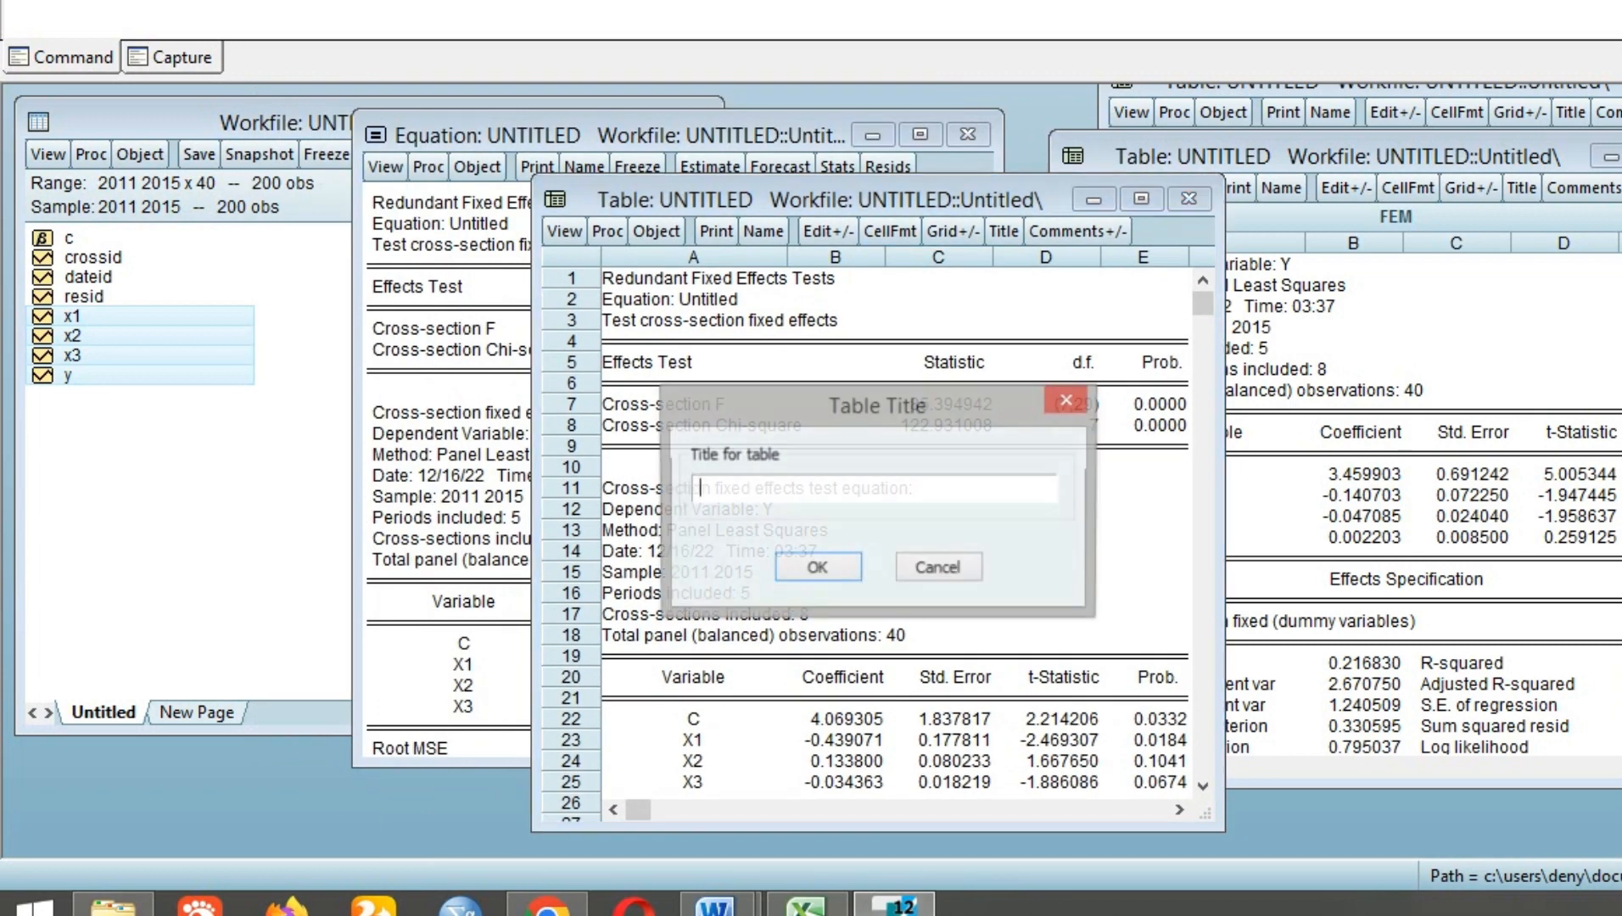
{"action": "type", "text": "Chow test"}
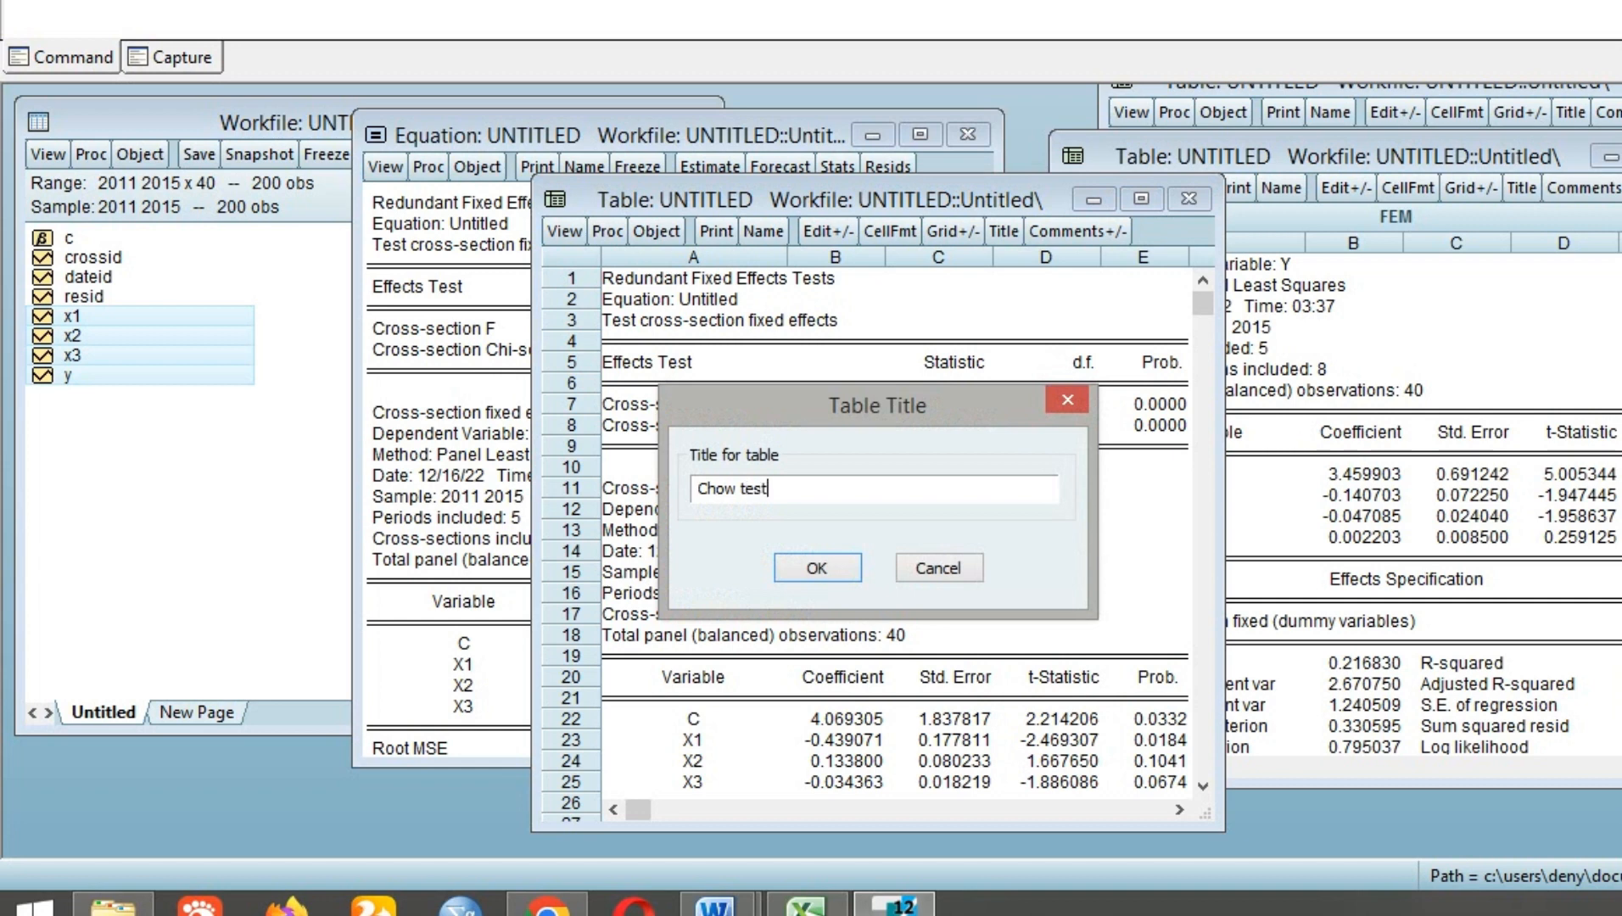
{"action": "key", "text": "Return"}
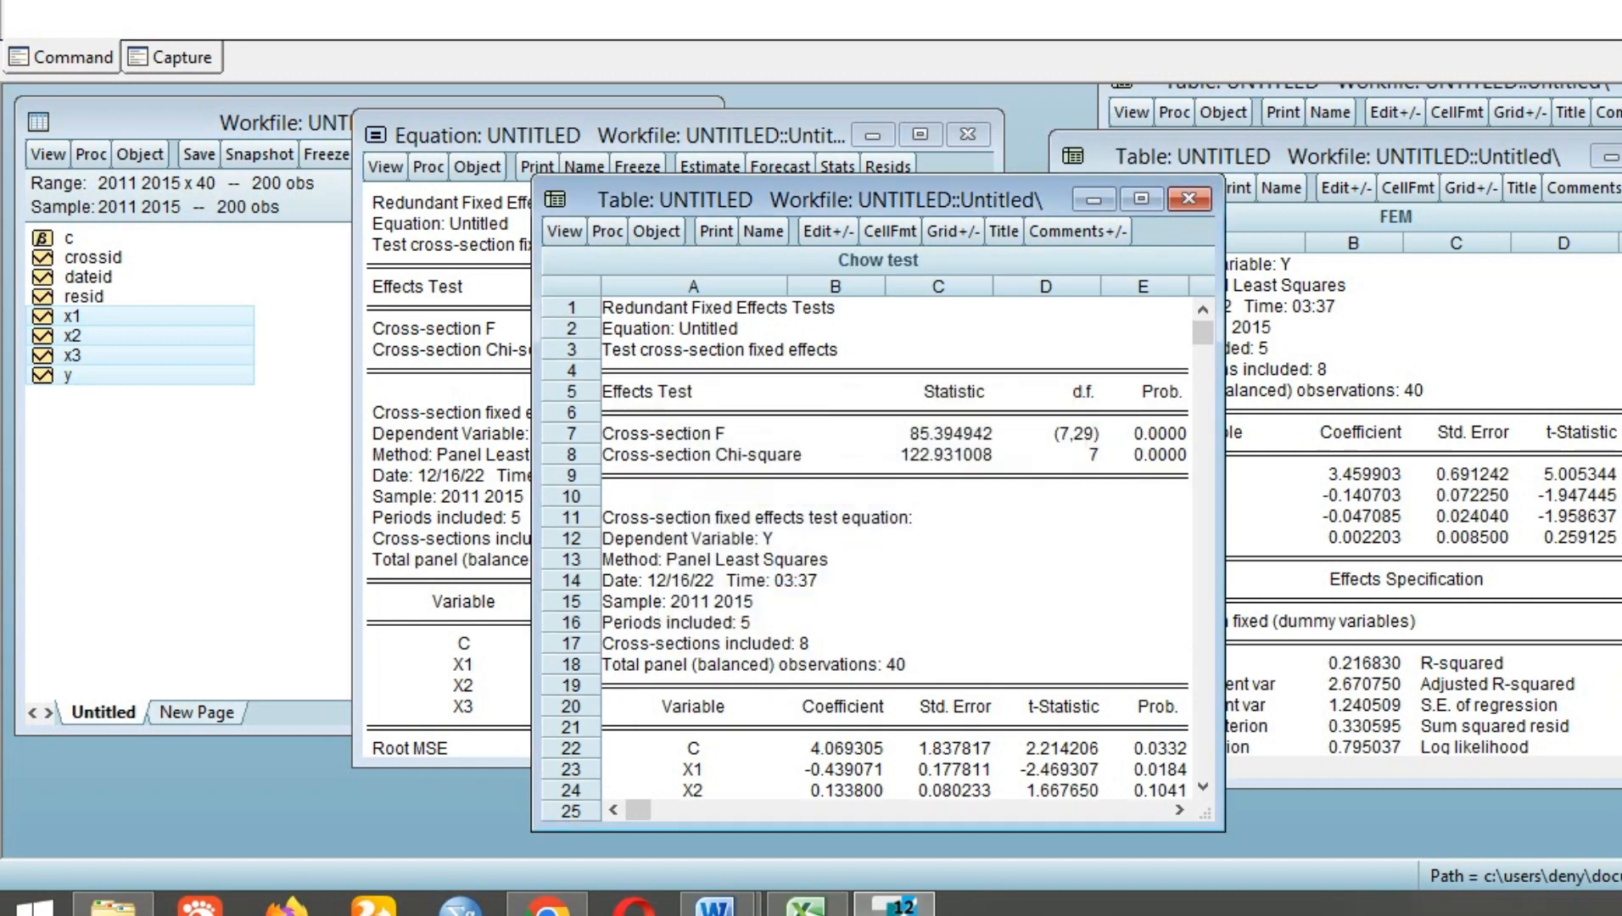
{"action": "left_click_drag", "start_coordinate": [916, 200], "coordinate": [1454, 177]}
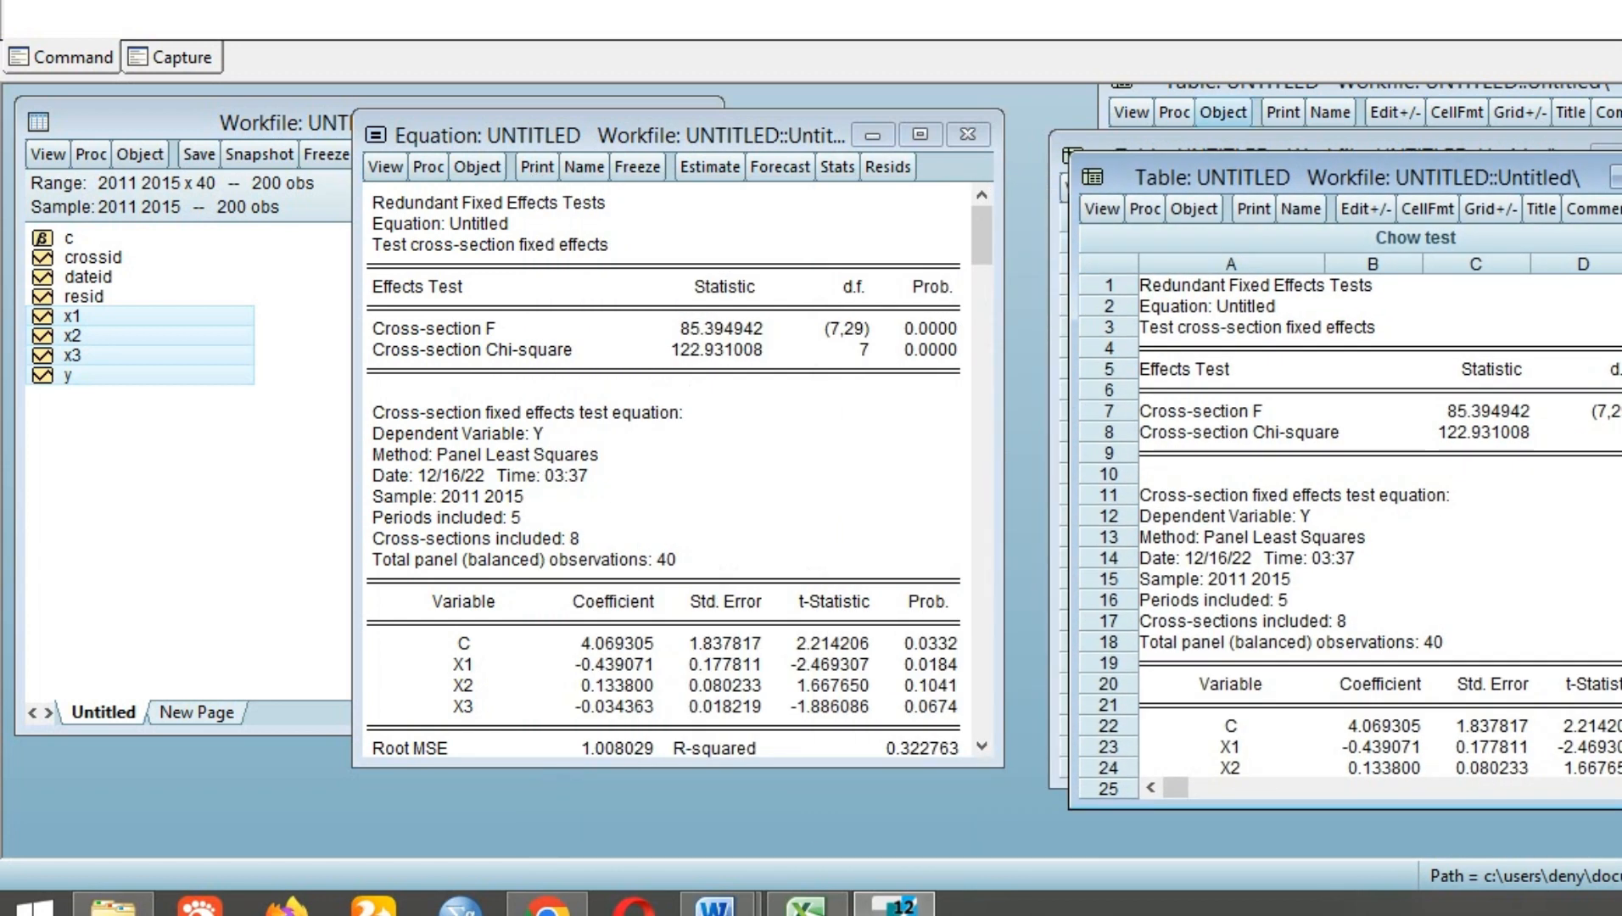
Delete the untitled fixed-effects equation and open the selected series y, x1, x2 and x3 as a new equation
{"action": "left_click", "coordinate": [968, 134]}
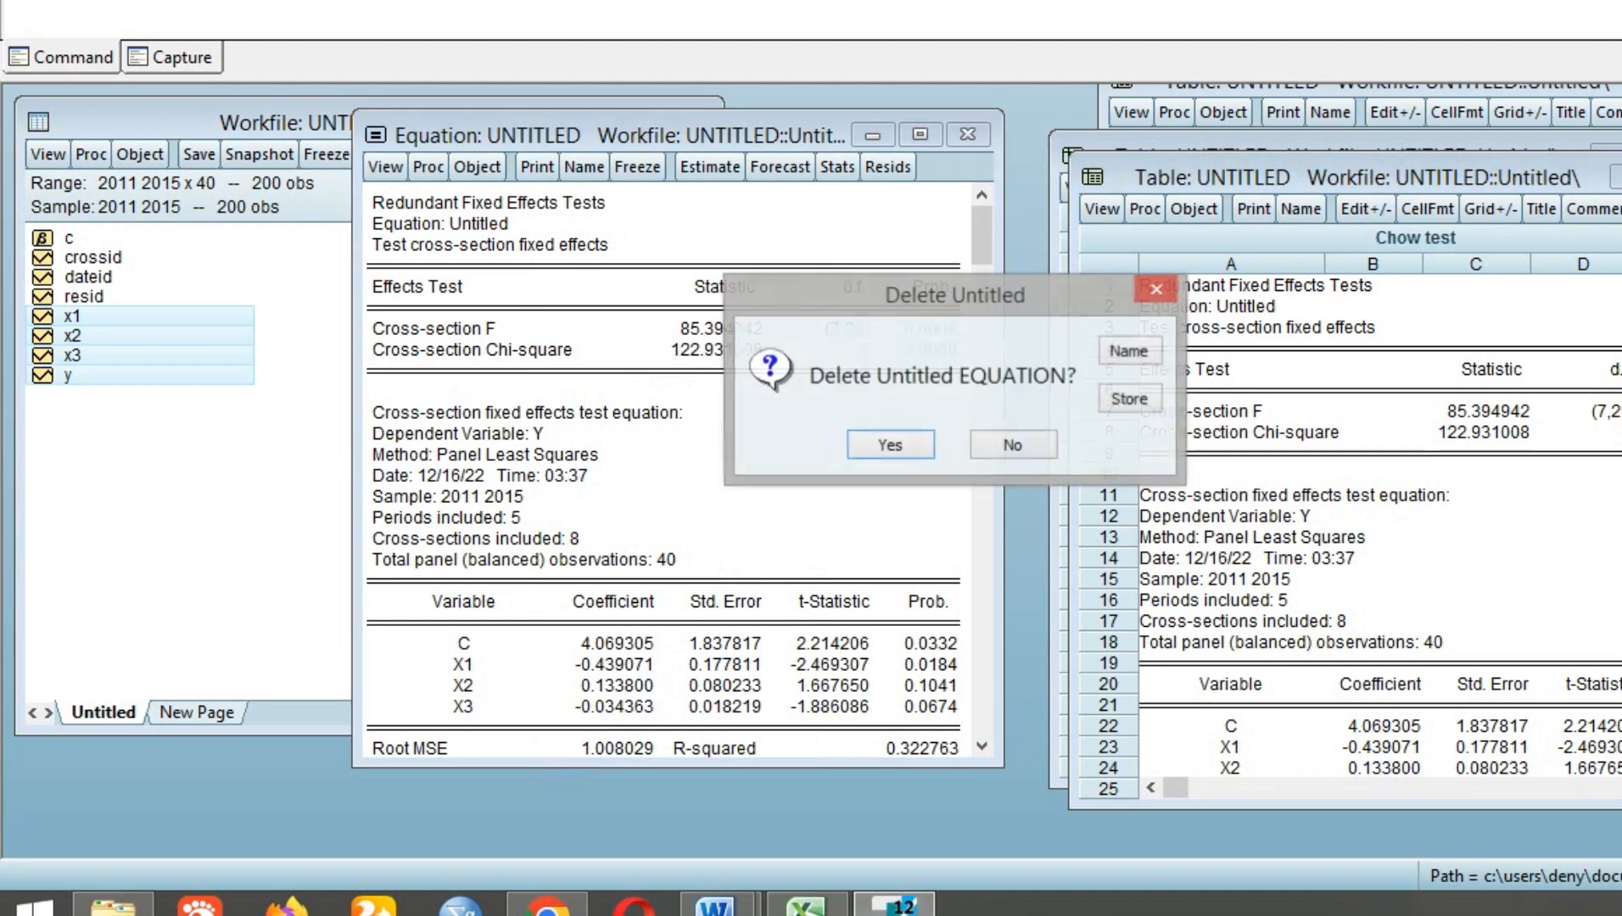
{"action": "left_click", "coordinate": [891, 445]}
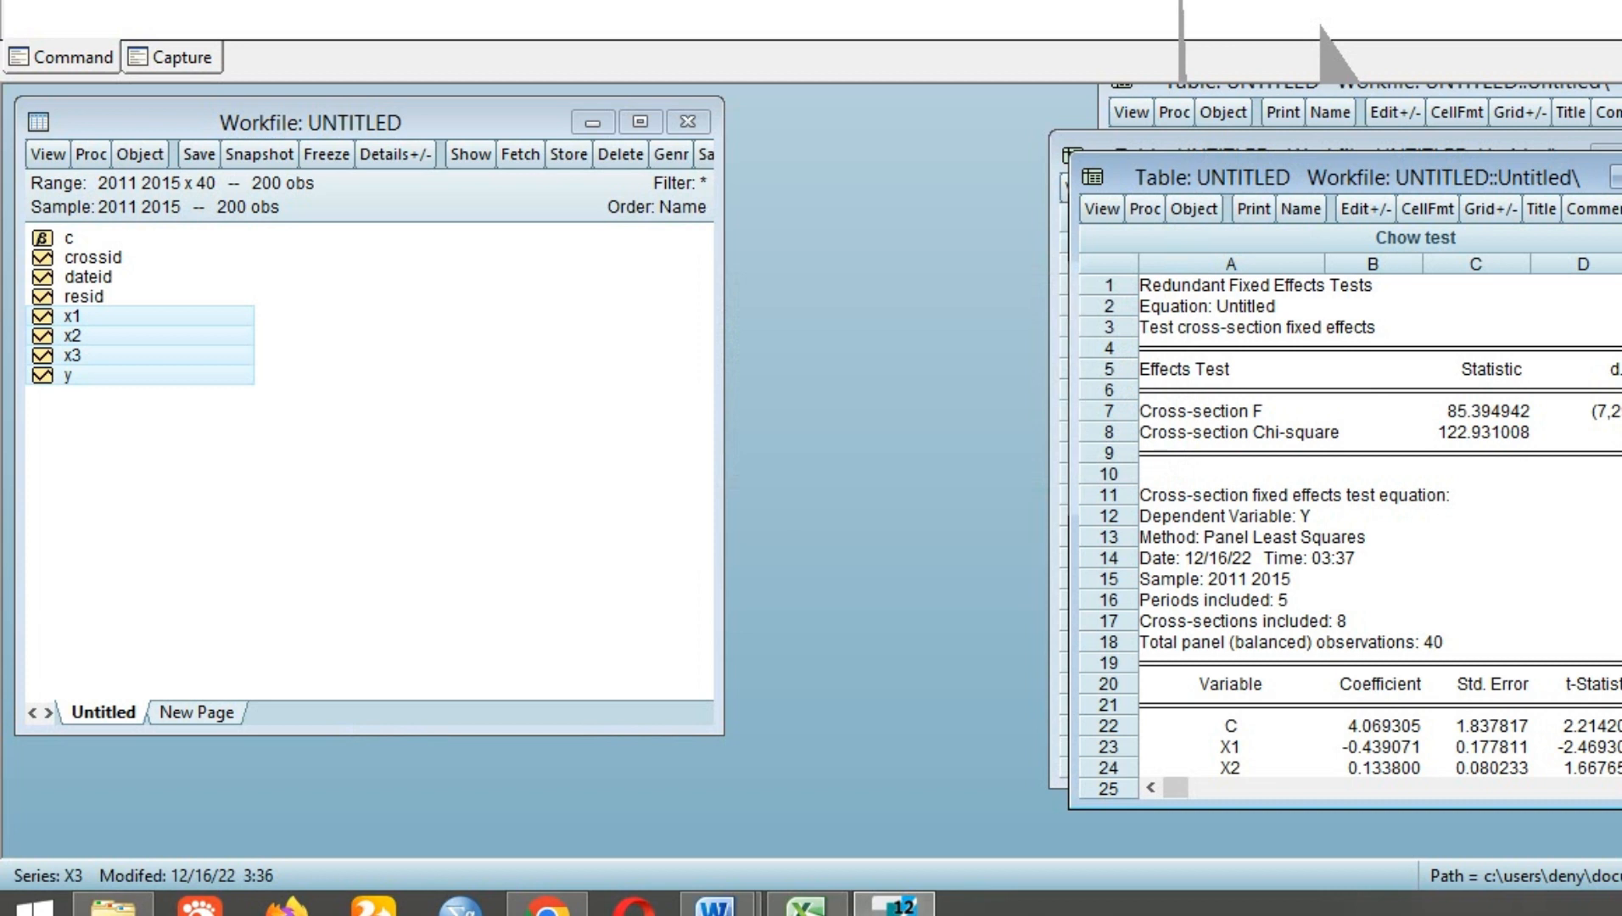
{"action": "right_click", "coordinate": [146, 349]}
{"action": "mouse_move", "coordinate": [280, 363]}
{"action": "left_click", "coordinate": [537, 394]}
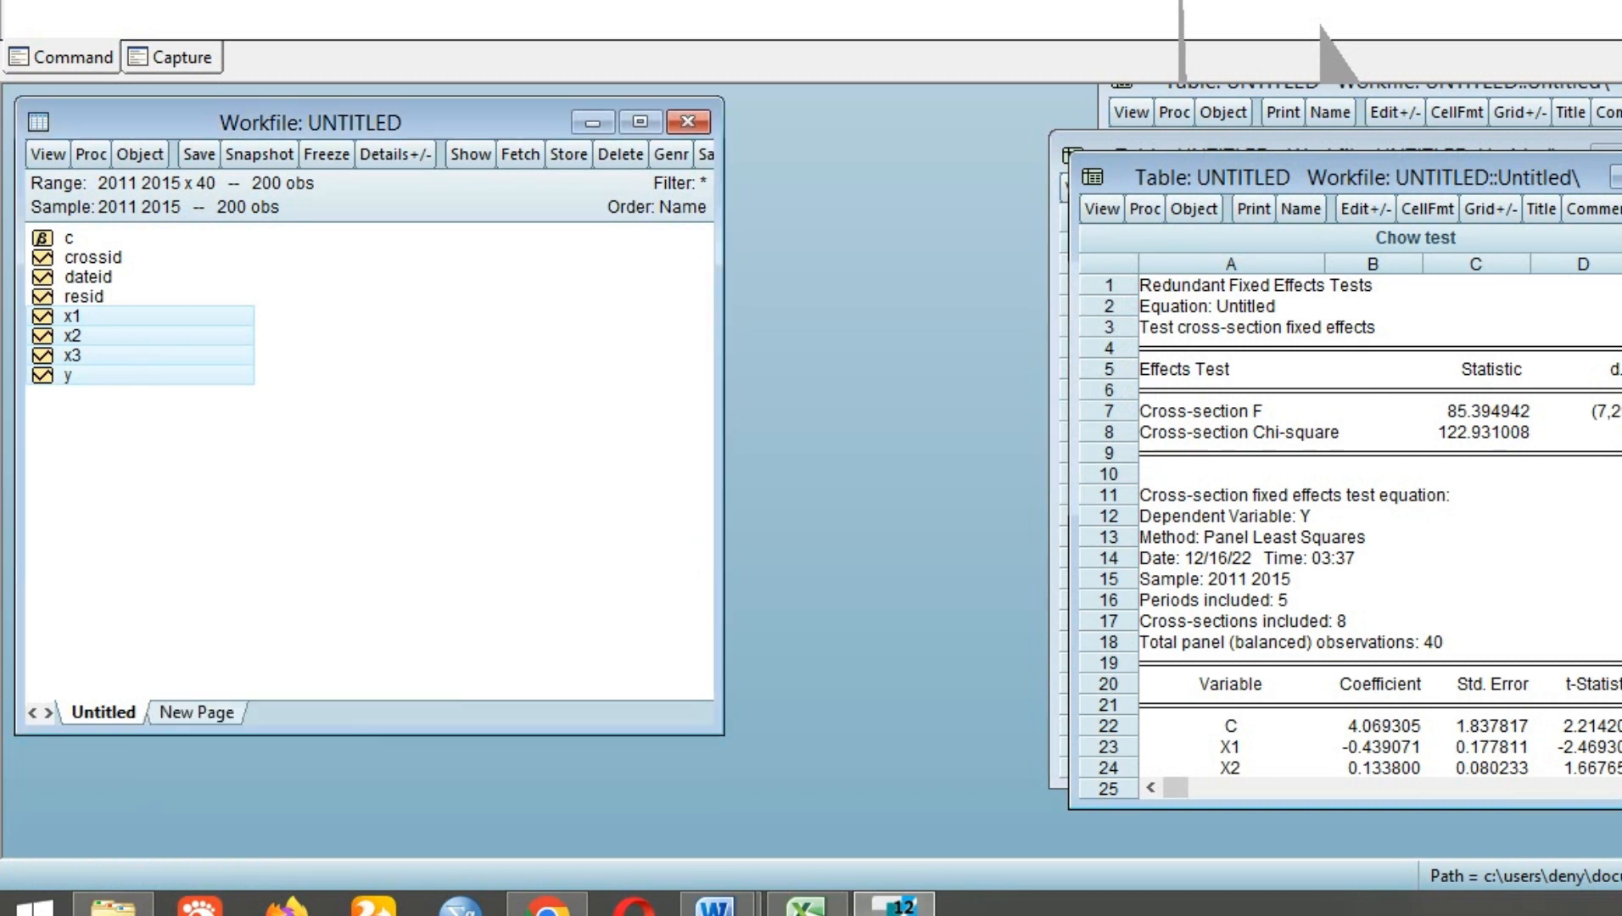
Specify the equation as y c x1 x2 x3 and estimate it with Random cross-section effects and period effects at None
{"action": "key", "text": "End"}
{"action": "key", "text": "BackSpace"}
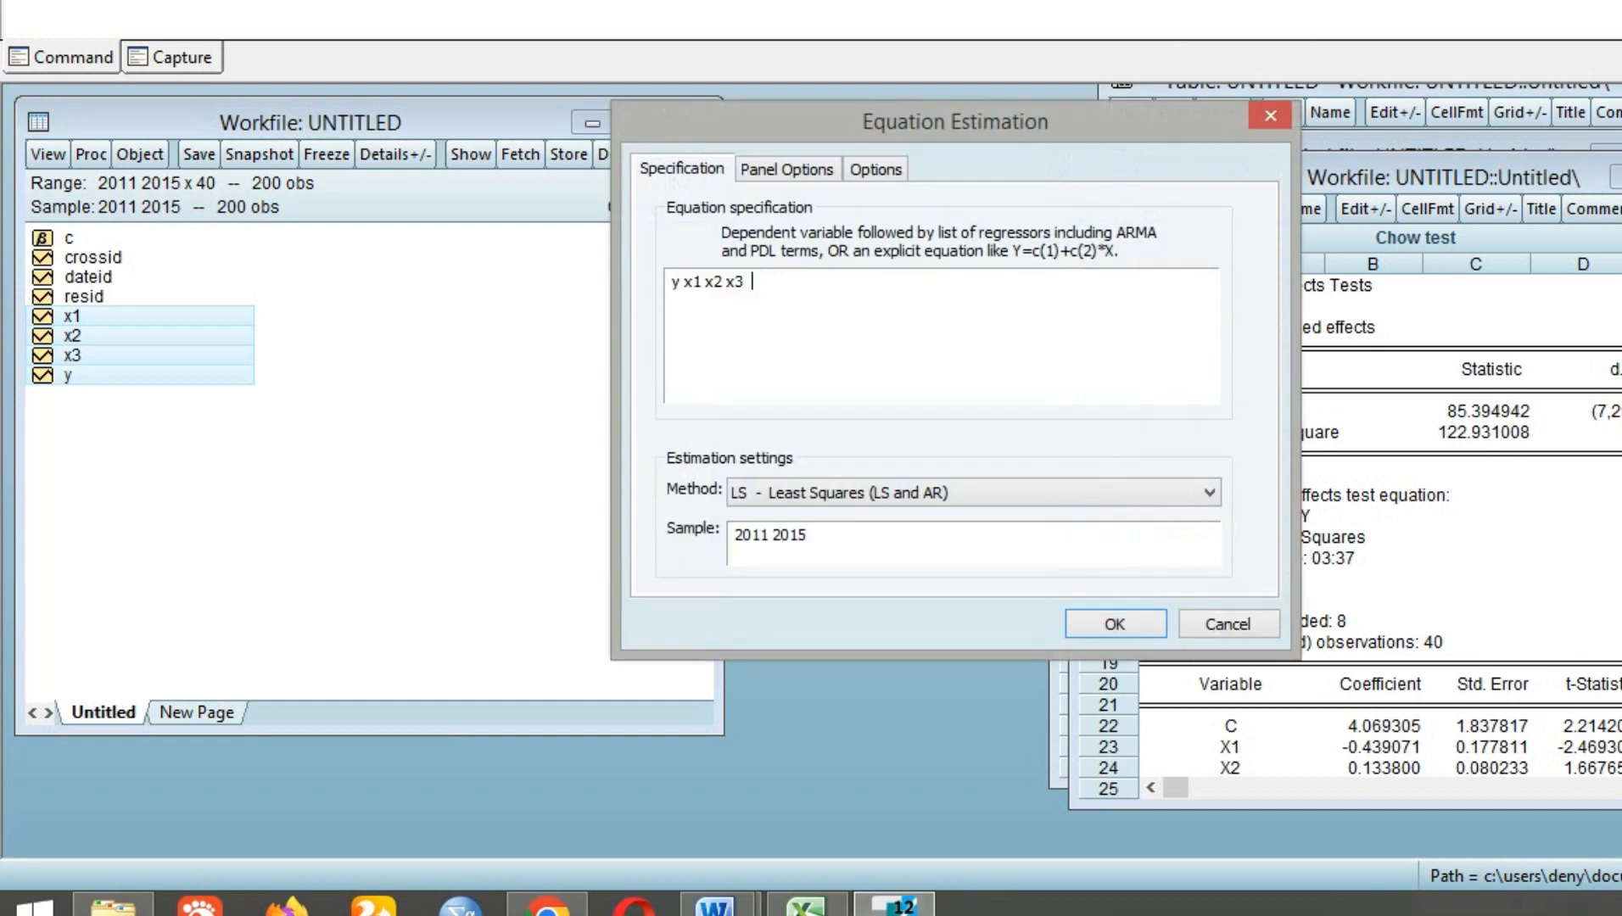
{"action": "left_click", "coordinate": [681, 282]}
{"action": "type", "text": "c"}
{"action": "left_click", "coordinate": [786, 169]}
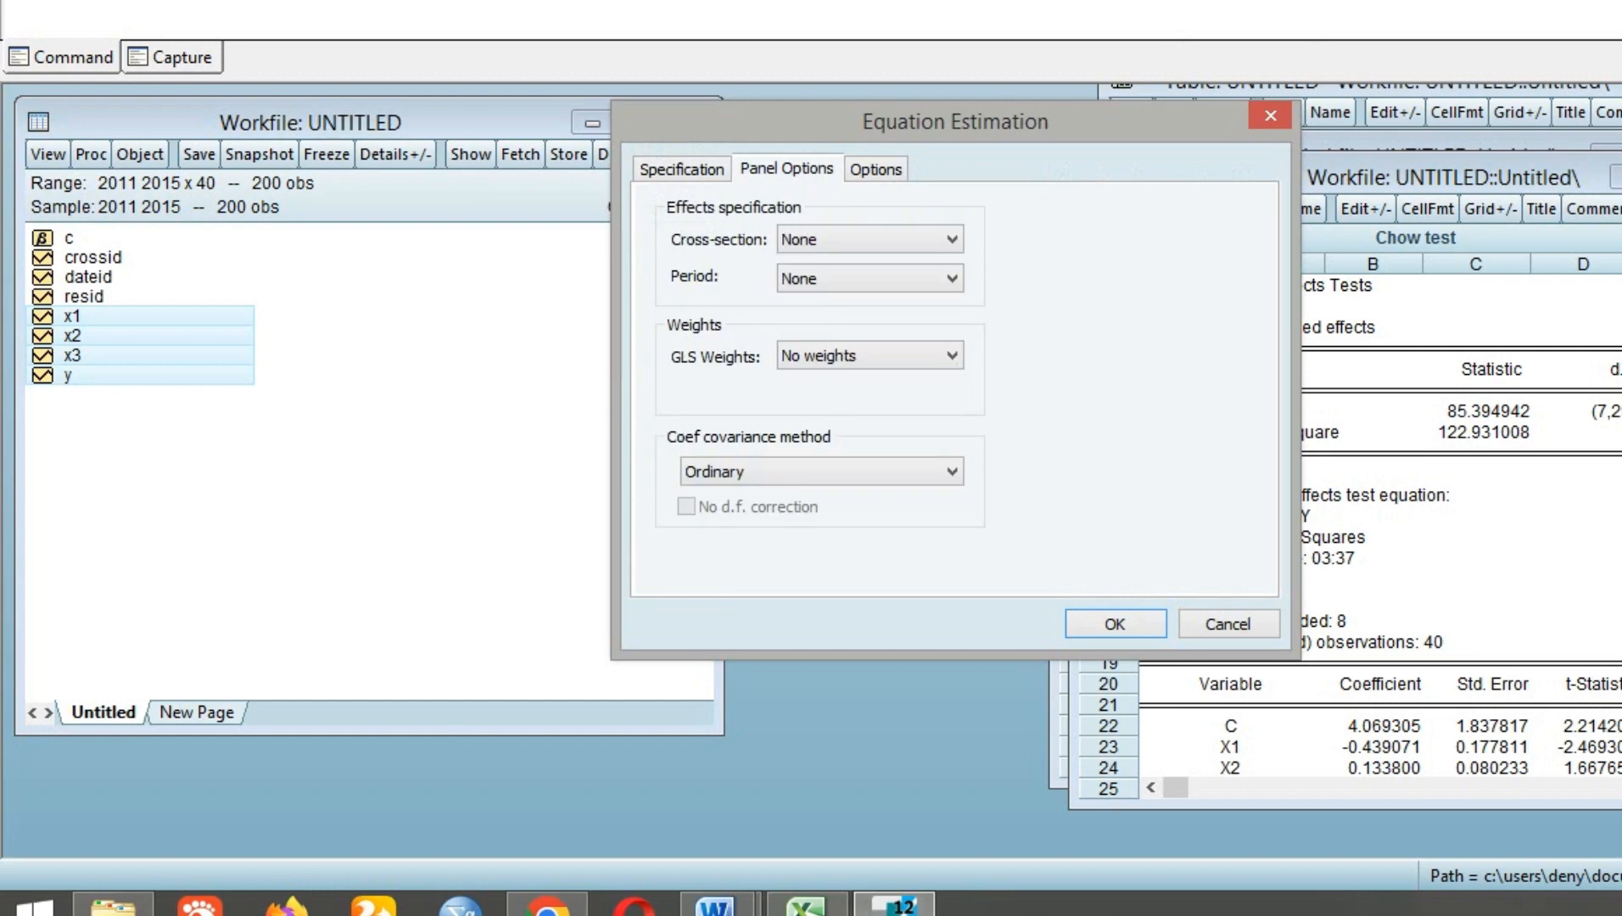
{"action": "left_click", "coordinate": [870, 240]}
{"action": "left_click", "coordinate": [806, 301]}
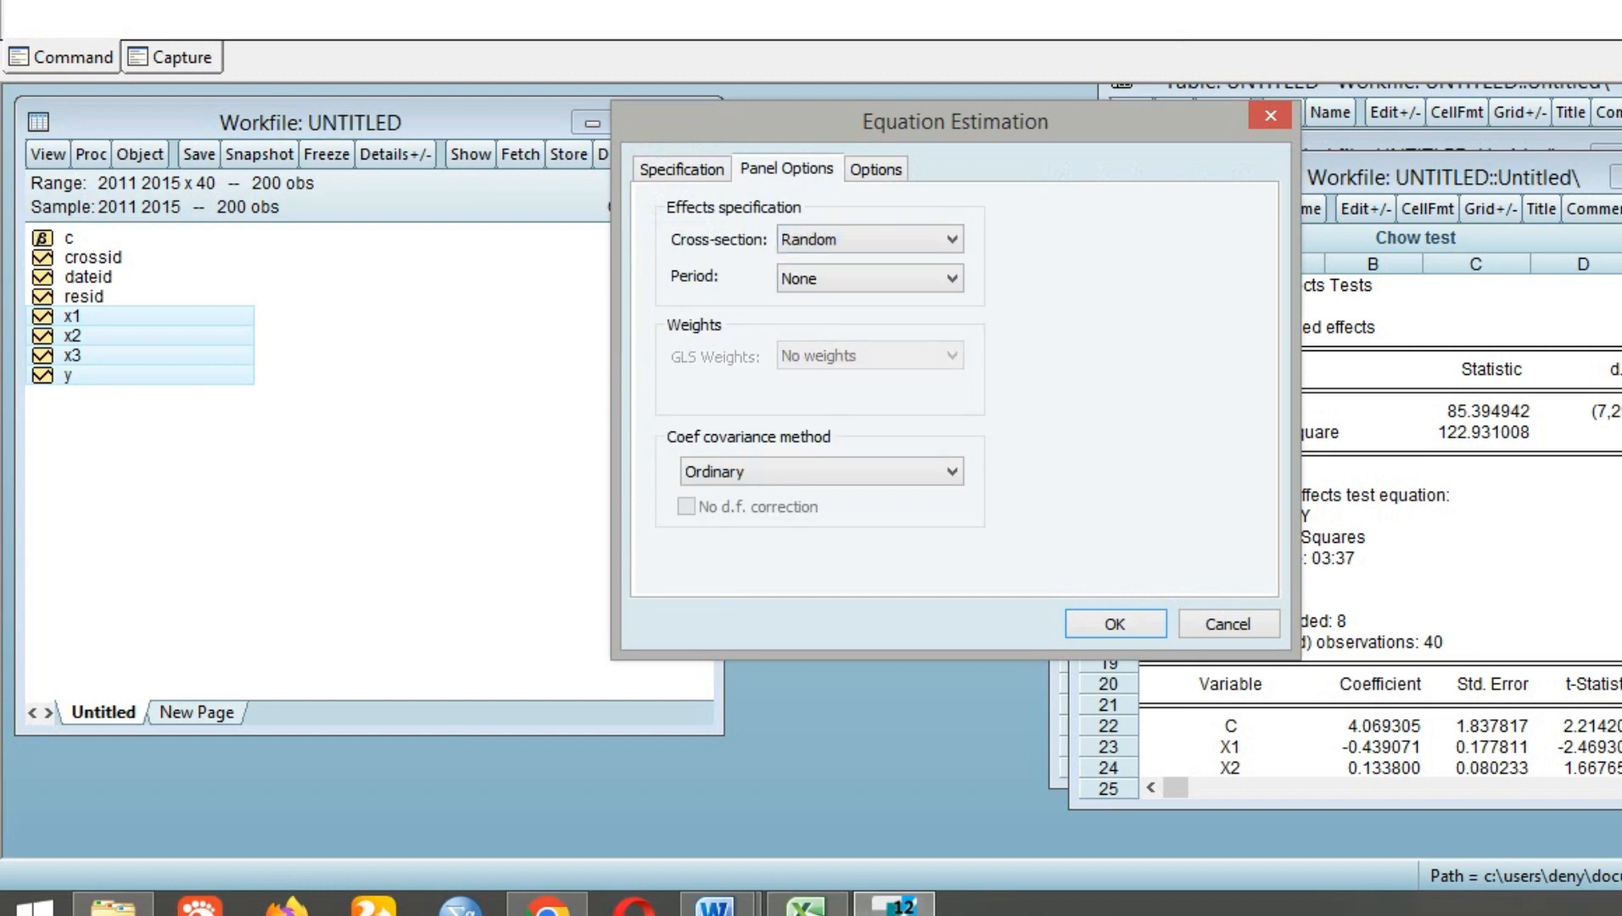
{"action": "left_click", "coordinate": [1115, 624]}
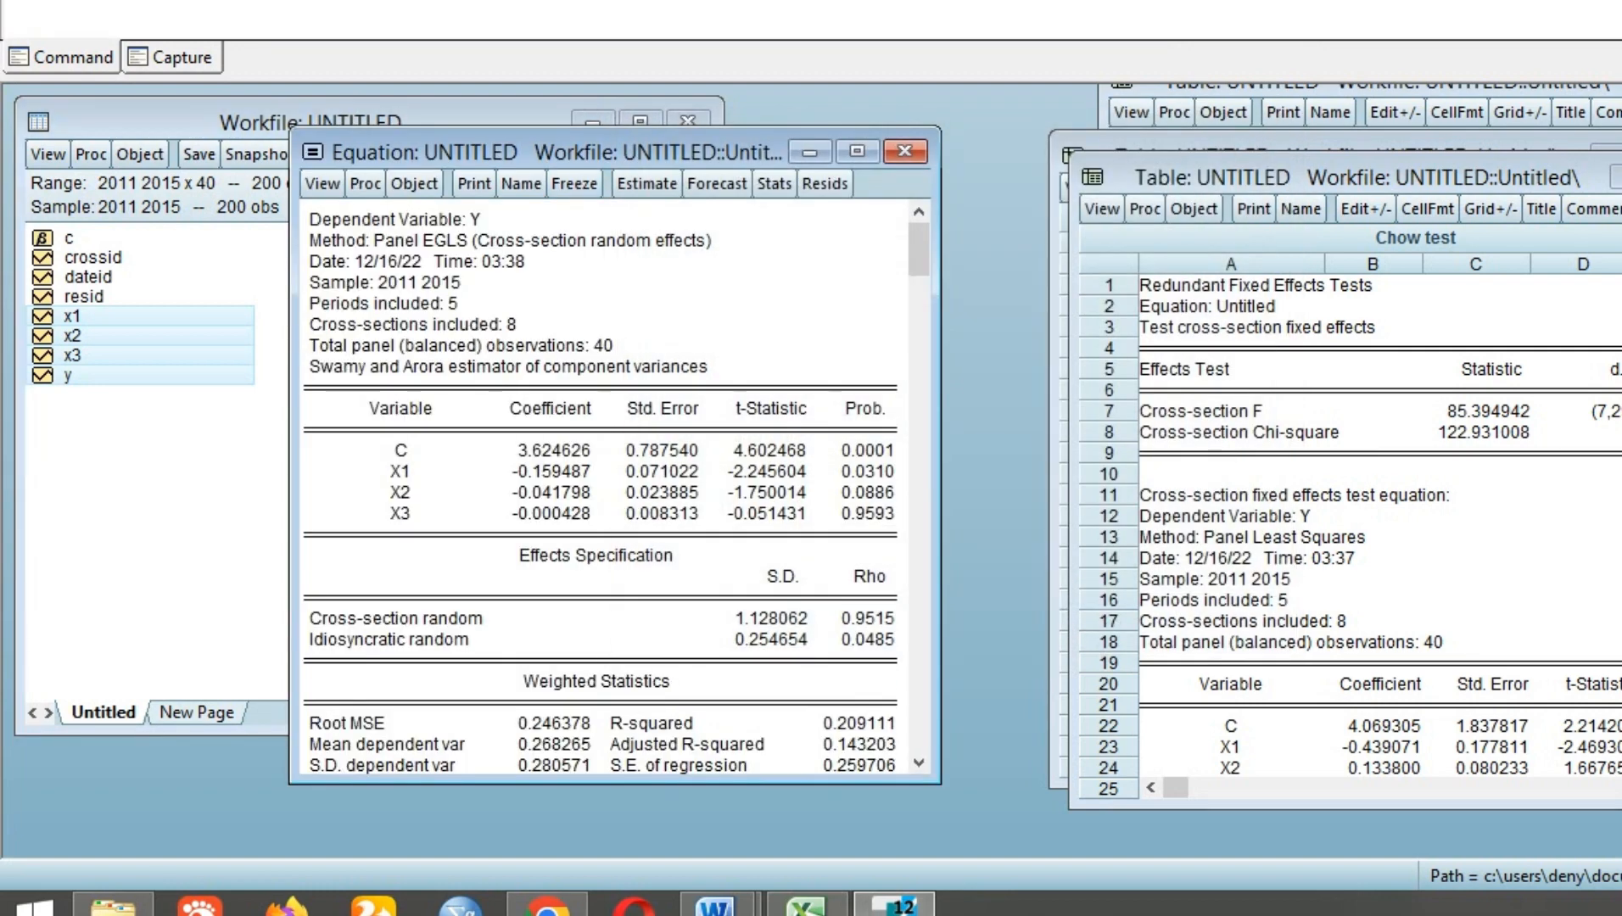
Freeze the random-effects output as a table titled REM and move the table clear of the equation window
{"action": "left_click_drag", "start_coordinate": [577, 152], "coordinate": [672, 125]}
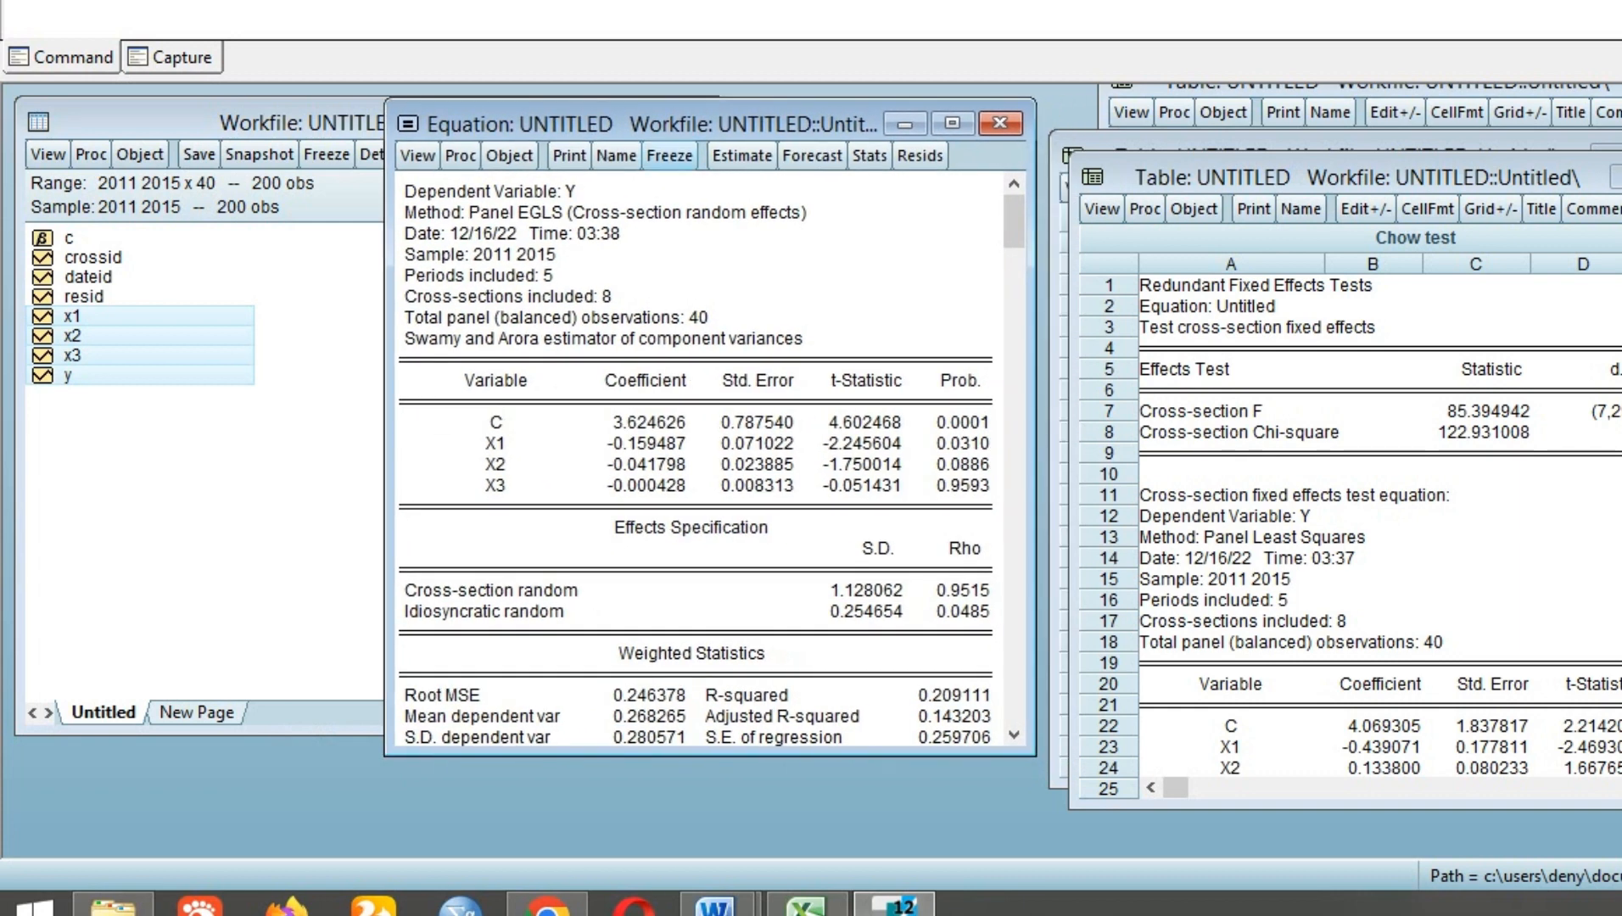
{"action": "left_click", "coordinate": [669, 155]}
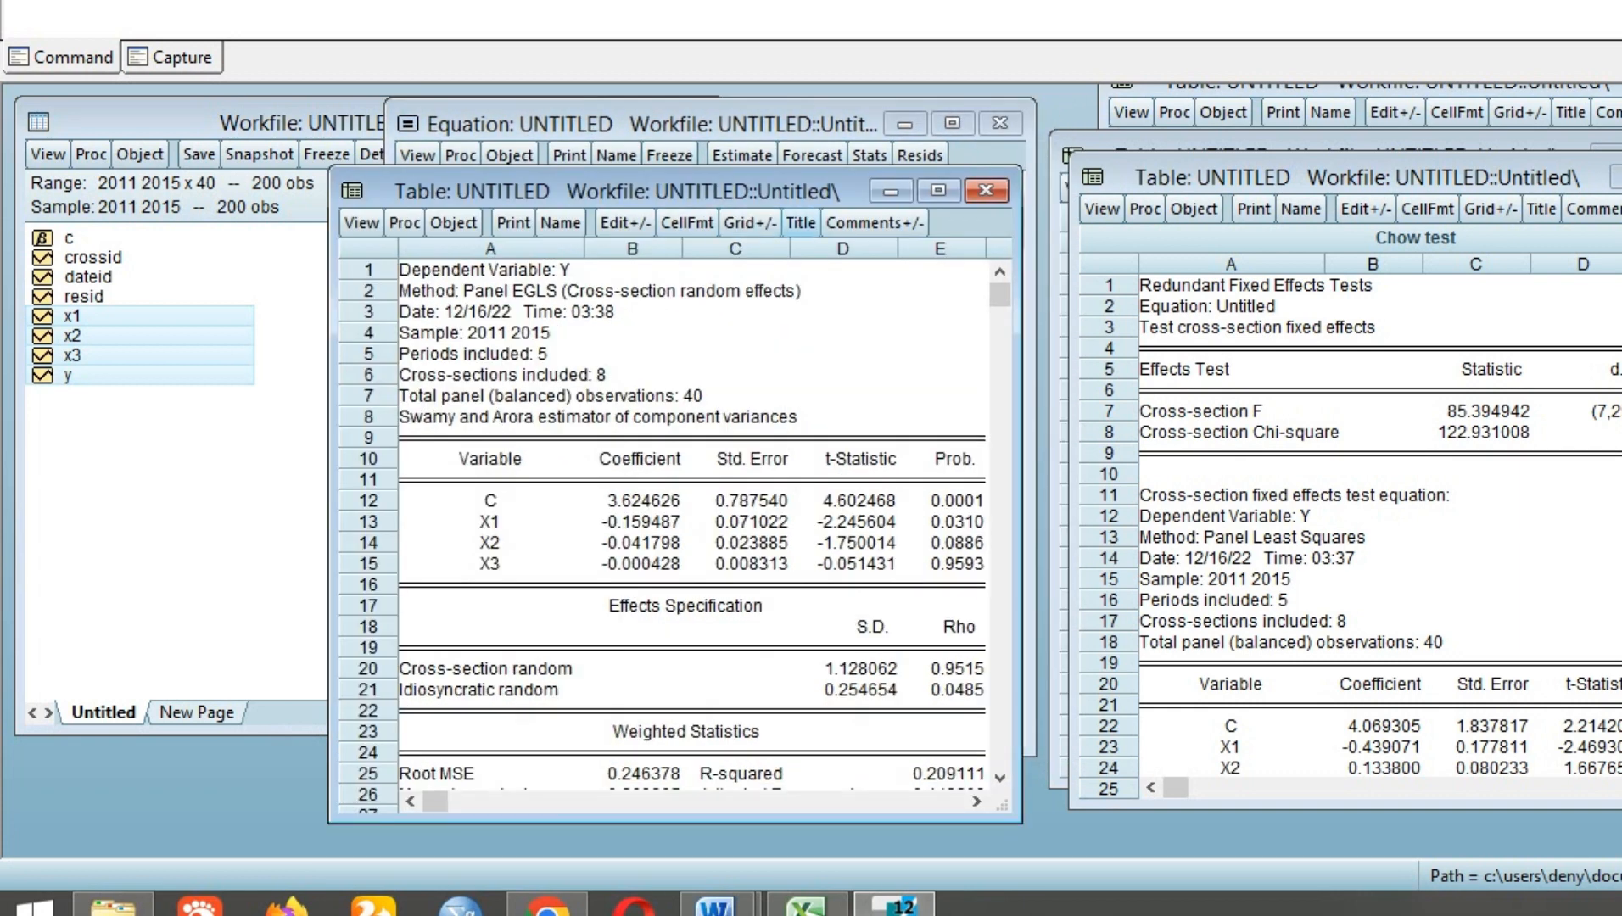
{"action": "left_click", "coordinate": [800, 223]}
{"action": "type", "text": "REM"}
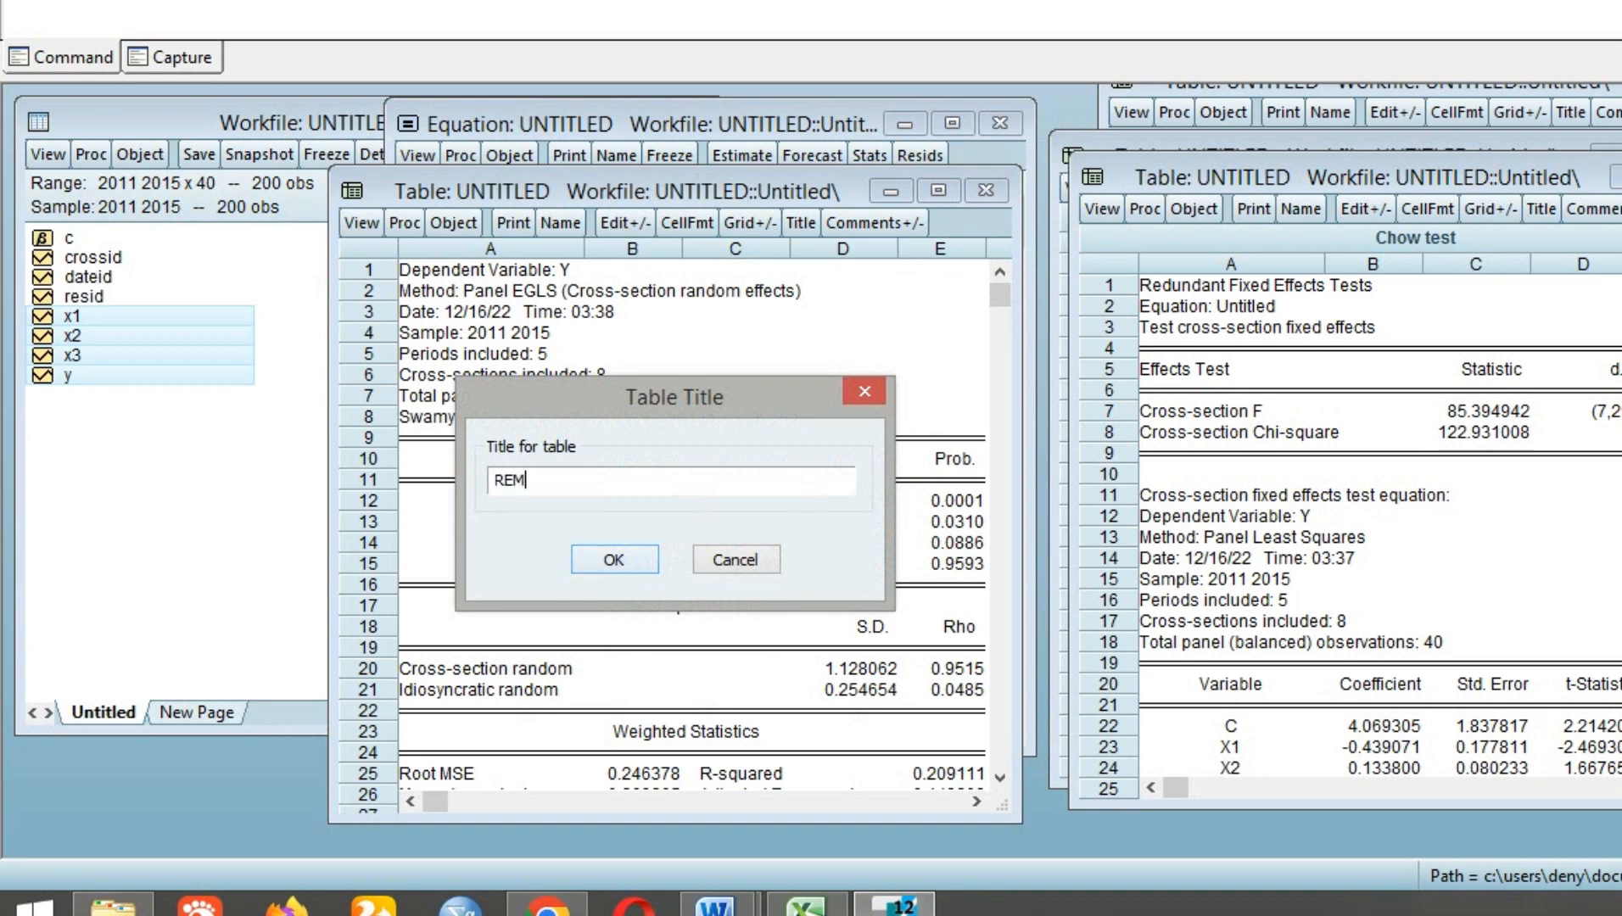
{"action": "left_click", "coordinate": [614, 559]}
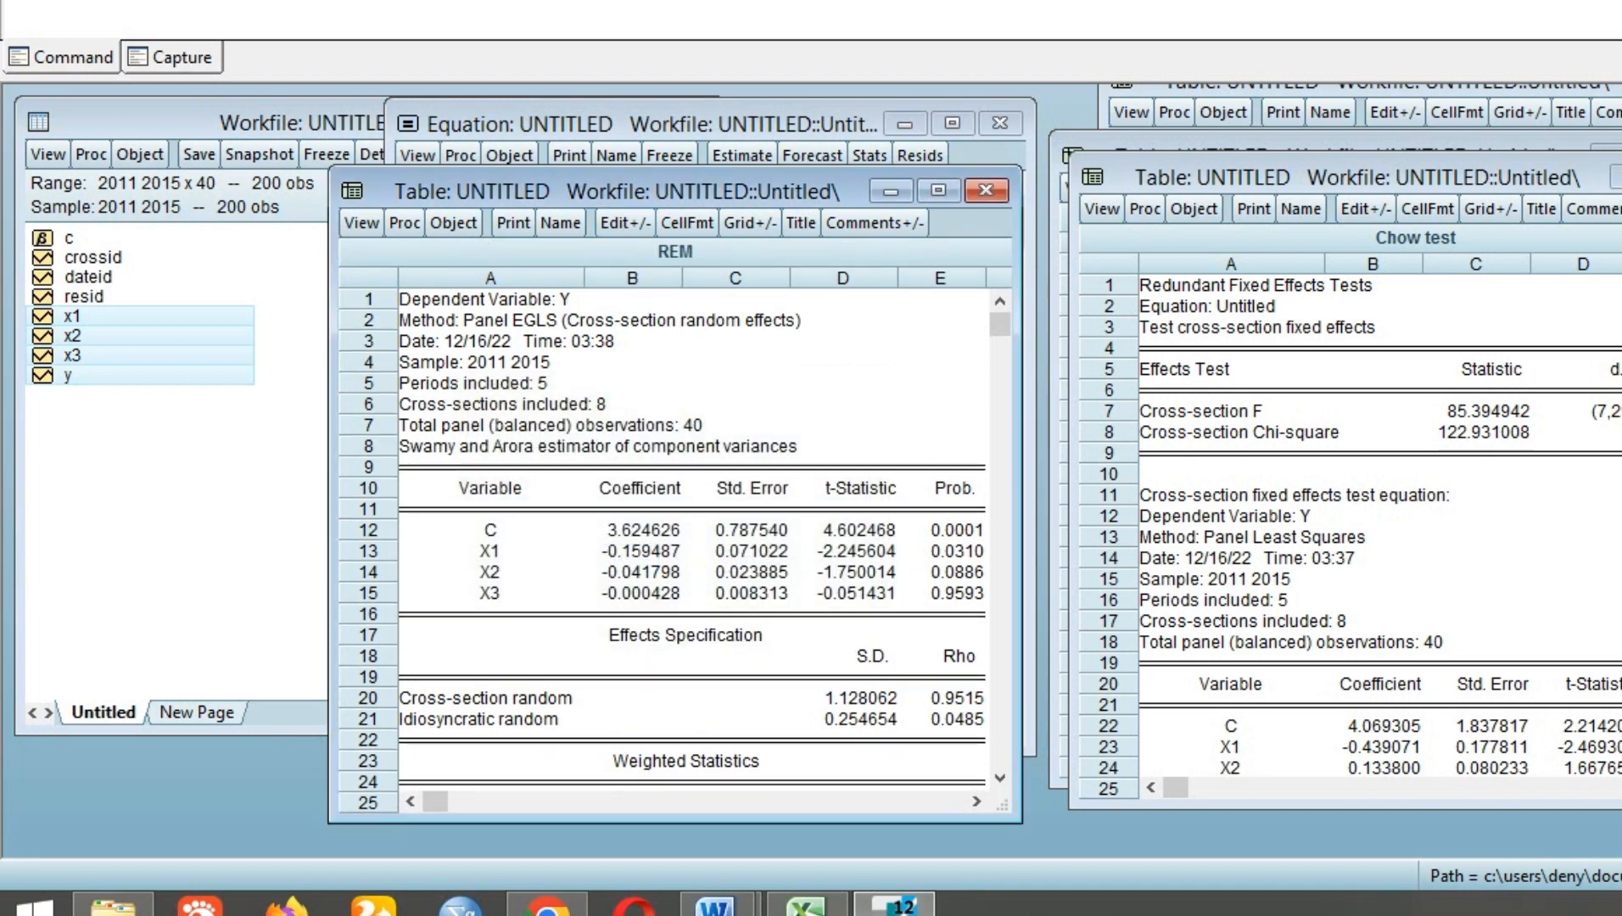
{"action": "left_click_drag", "start_coordinate": [628, 191], "coordinate": [1198, 264]}
Run the Correlated Random Effects - Hausman Test on the random-effects equation
{"action": "left_click", "coordinate": [417, 156]}
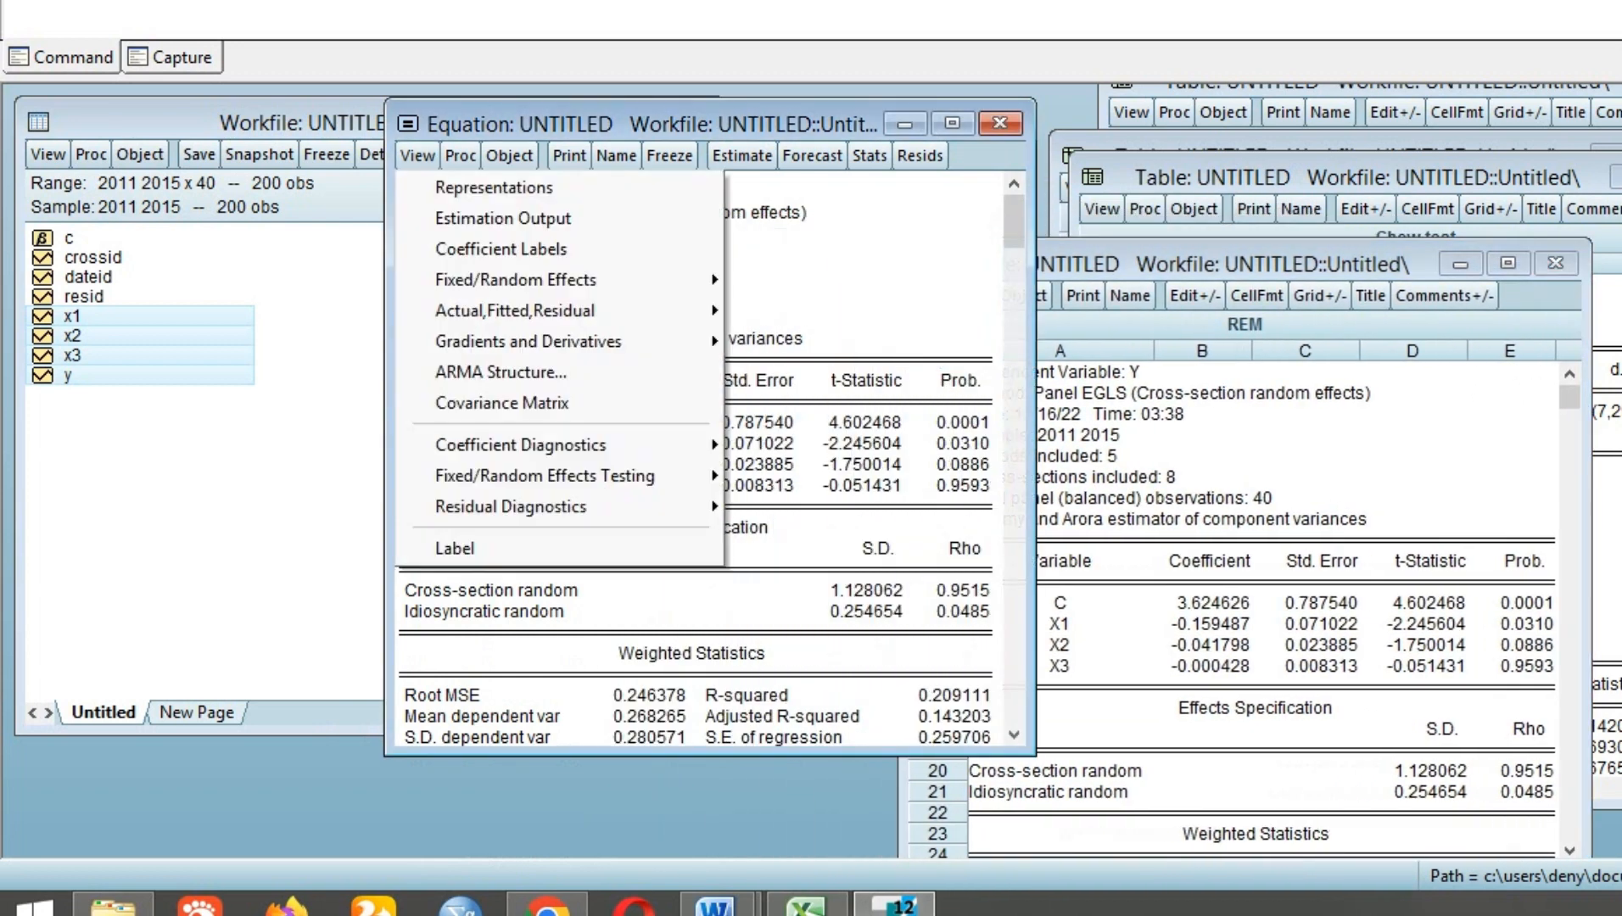
{"action": "mouse_move", "coordinate": [543, 476]}
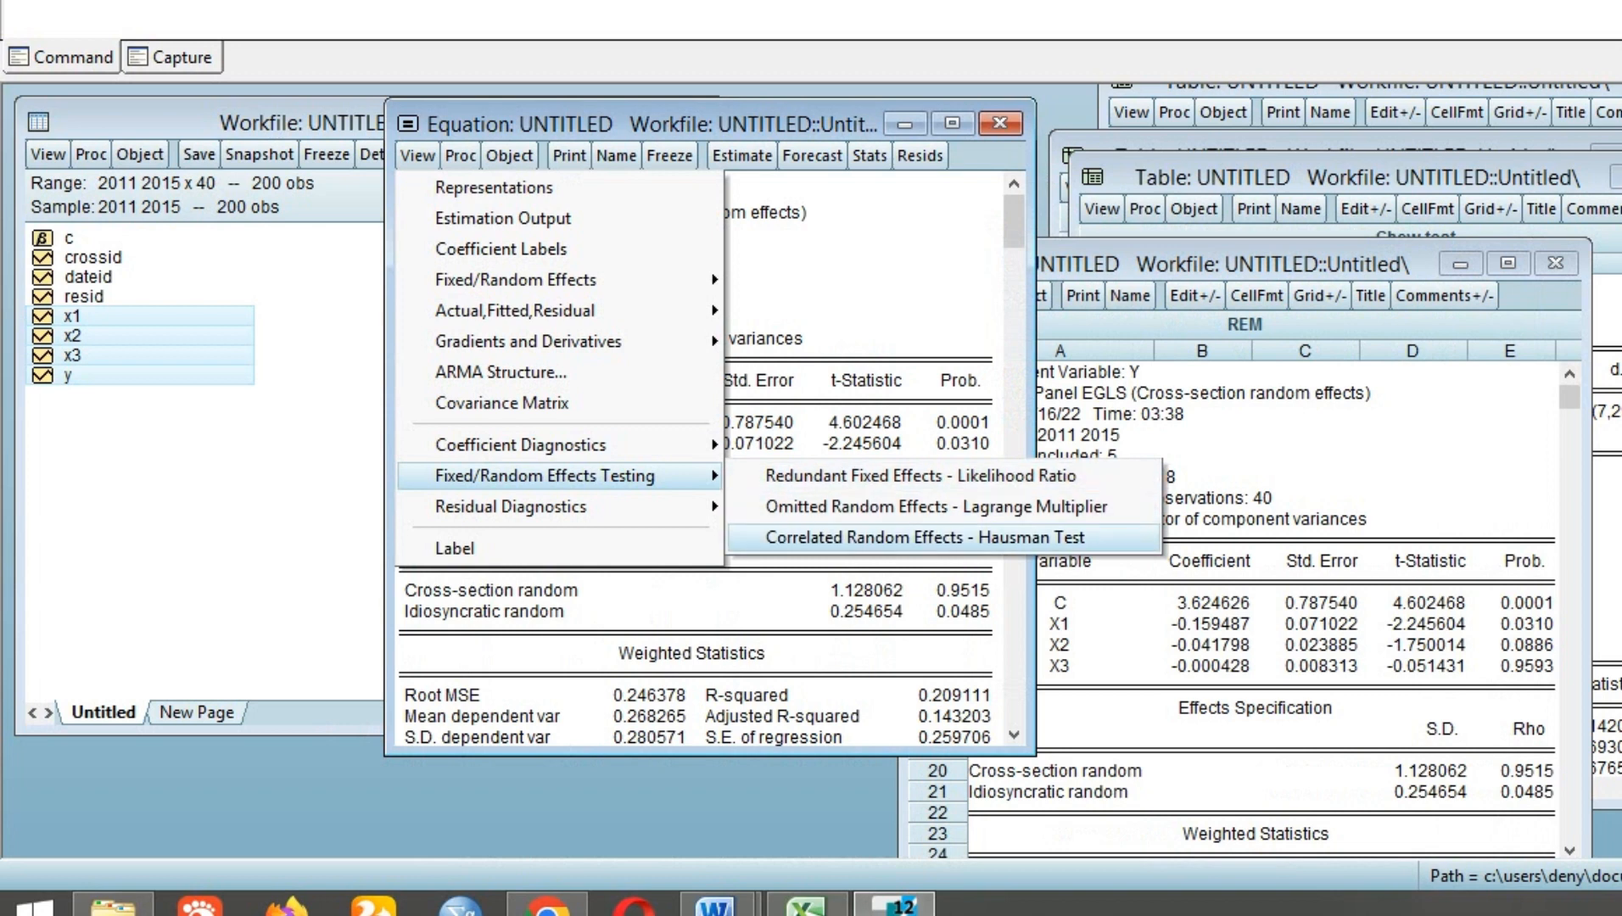
{"action": "left_click", "coordinate": [925, 537]}
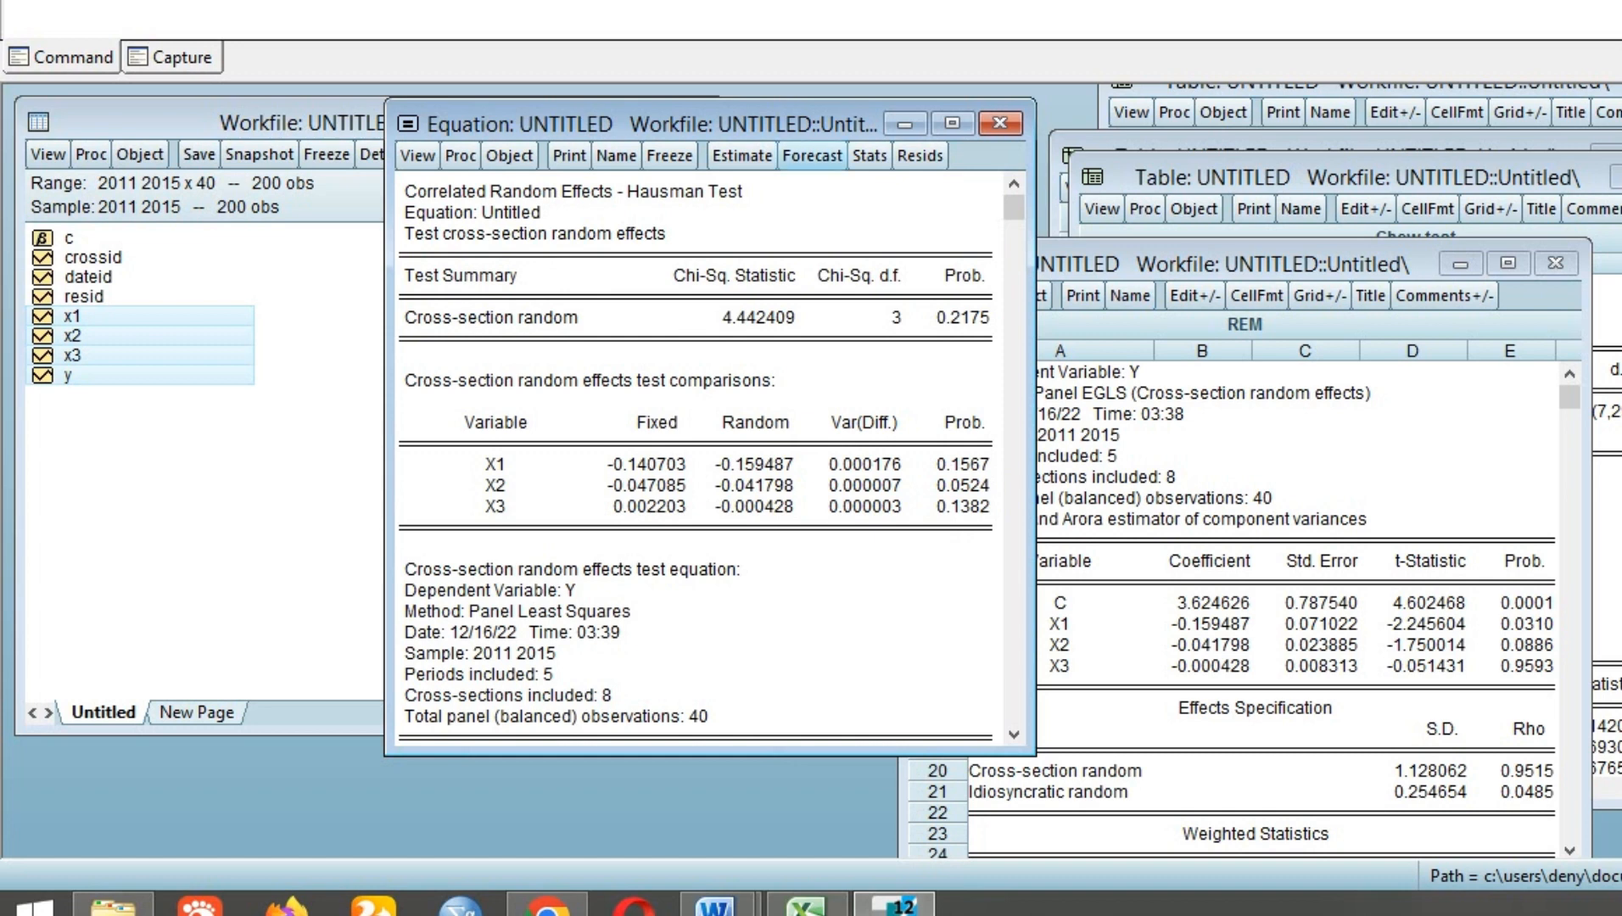
Freeze the Hausman test output as a table titled Hausman test and move it clear of the equation window
{"action": "left_click", "coordinate": [669, 156]}
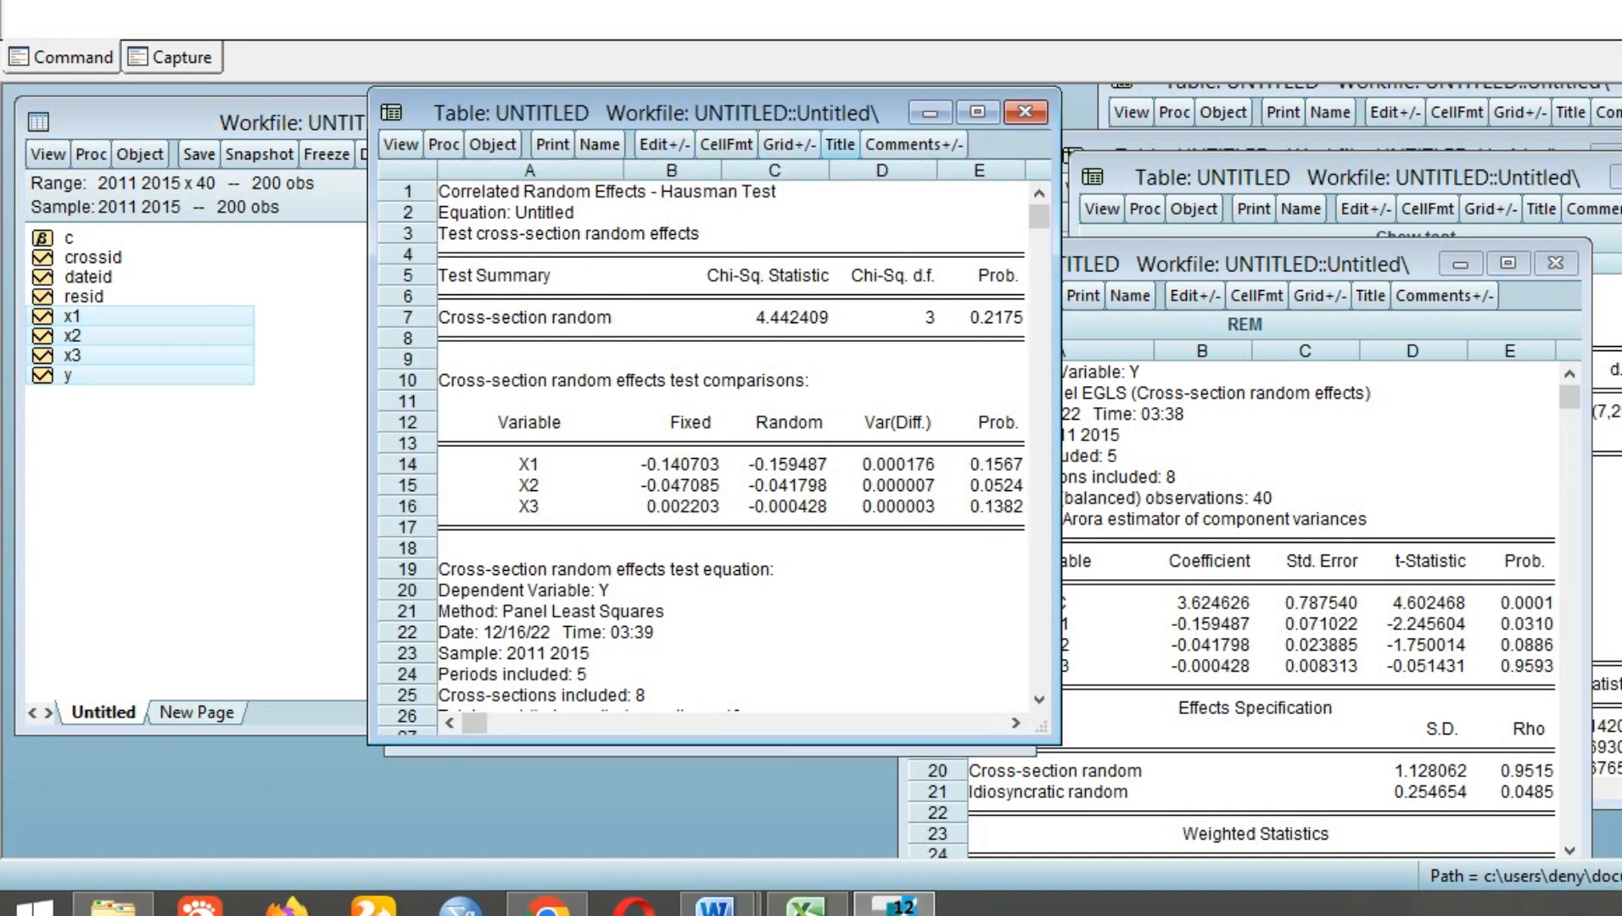
{"action": "left_click", "coordinate": [840, 144]}
{"action": "type", "text": "H"}
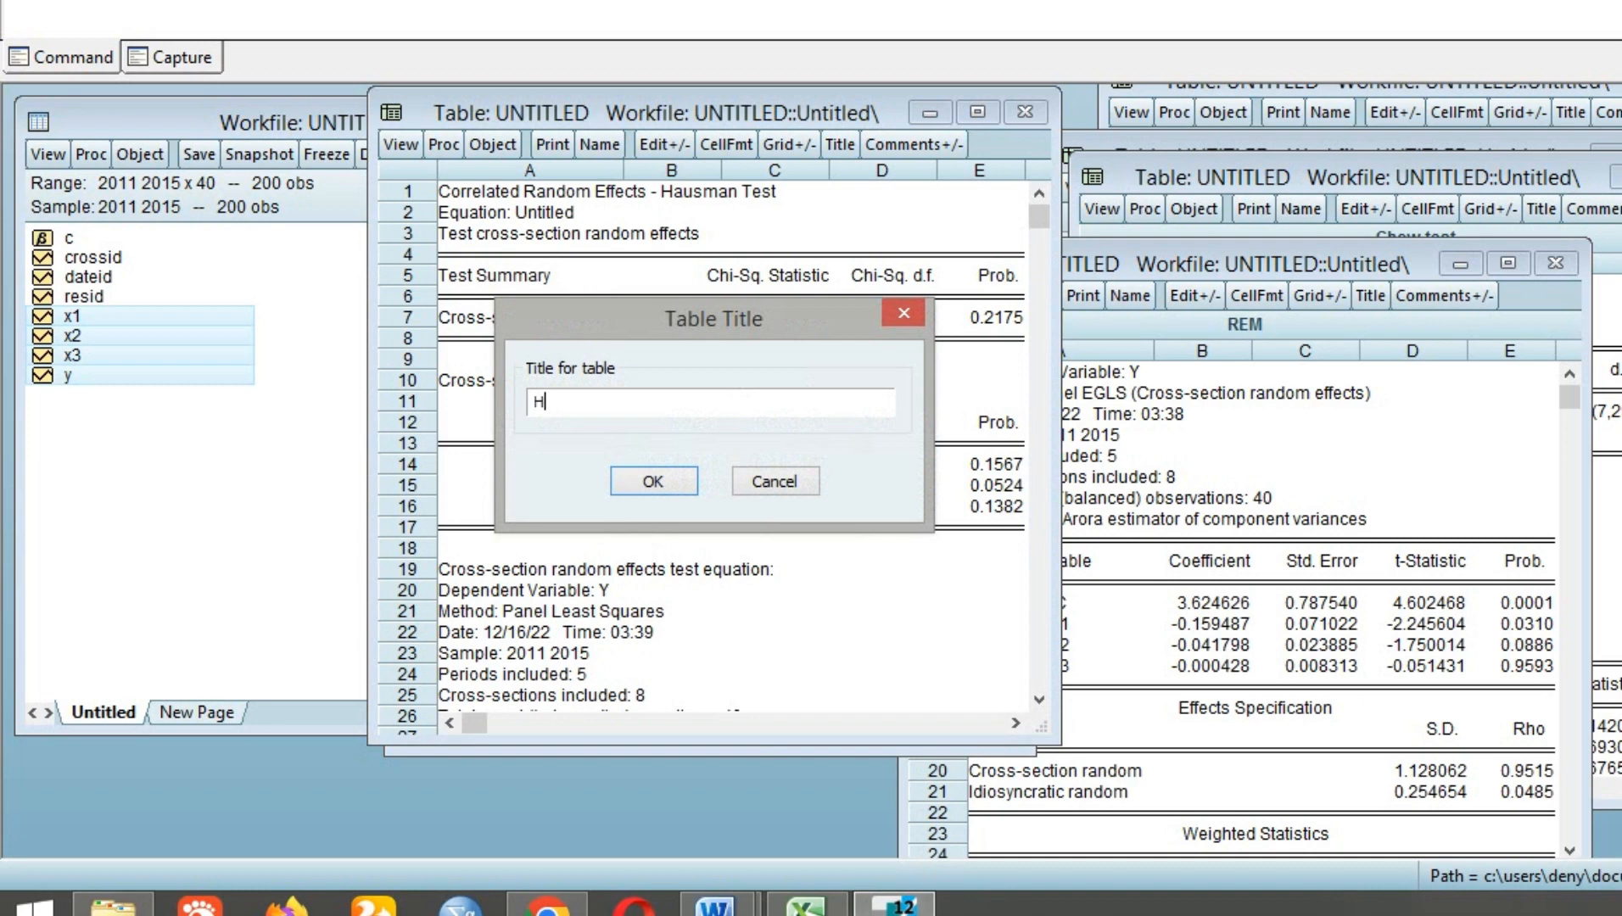
{"action": "type", "text": "ausman test"}
{"action": "key", "text": "Return"}
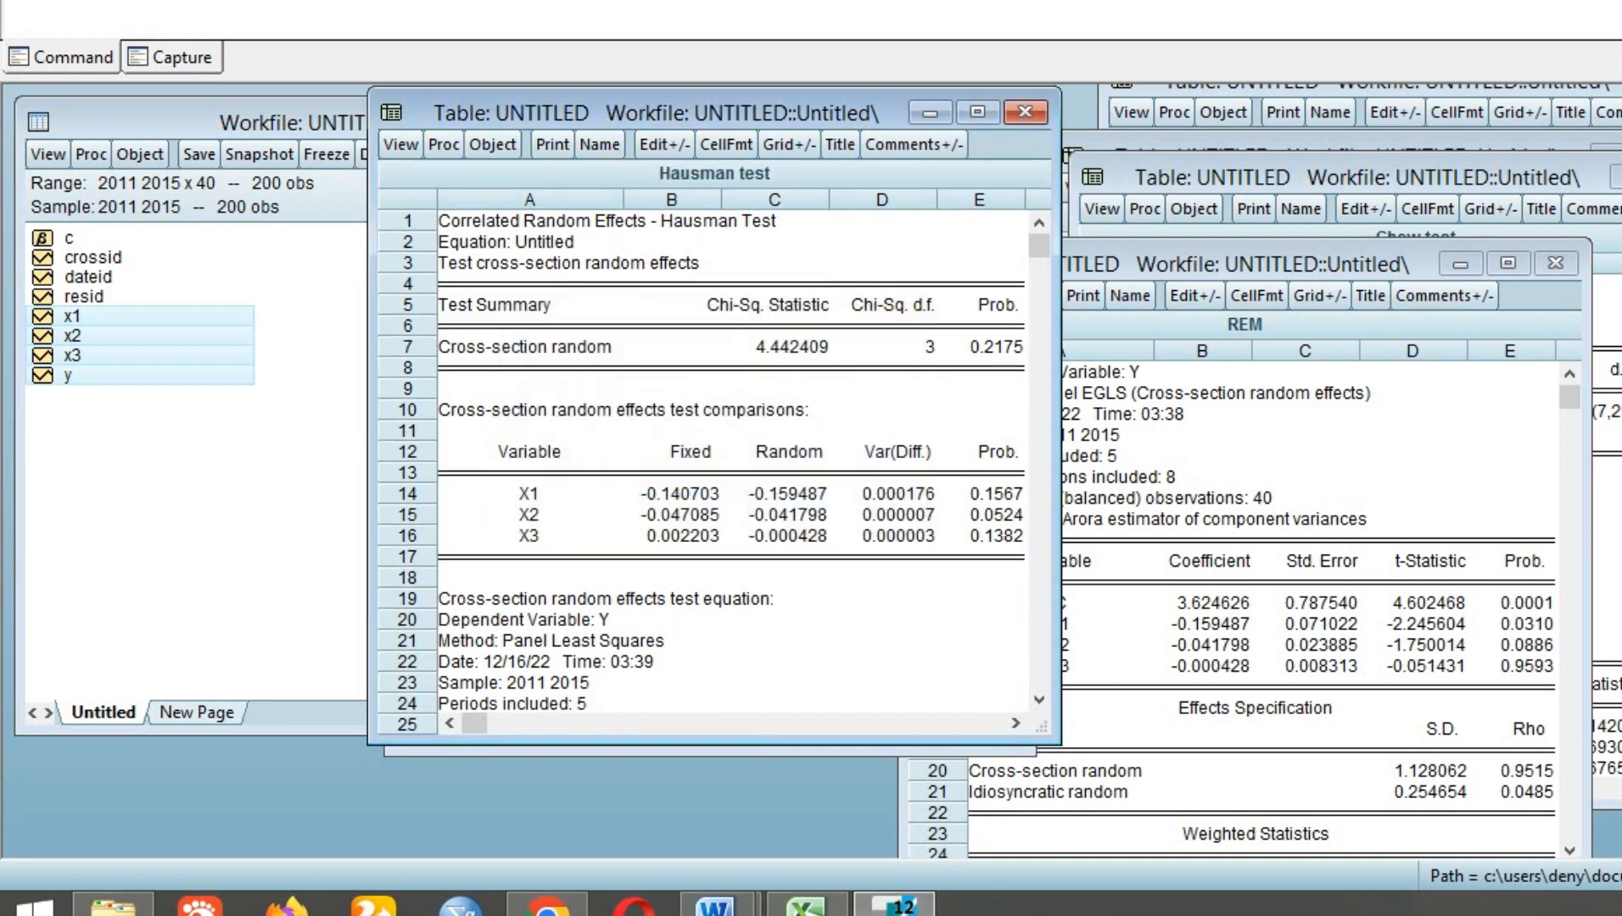
{"action": "left_click_drag", "start_coordinate": [763, 112], "coordinate": [1442, 205]}
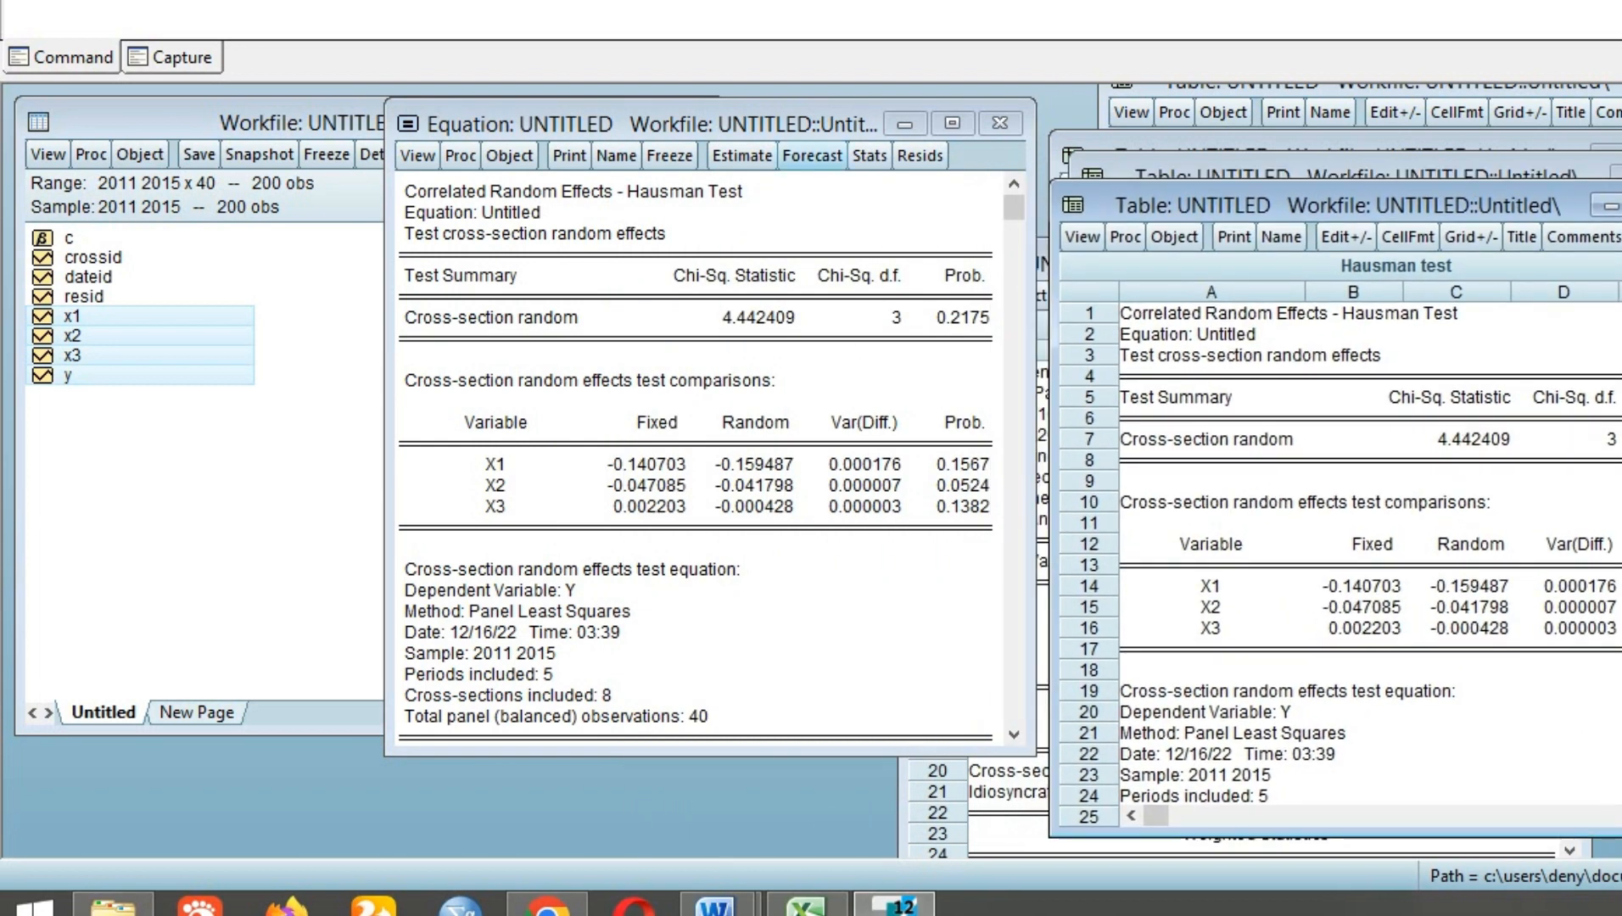
Delete the untitled random-effects equation and open the selected series y, x1, x2 and x3 as a new equation
{"action": "left_click", "coordinate": [1001, 123]}
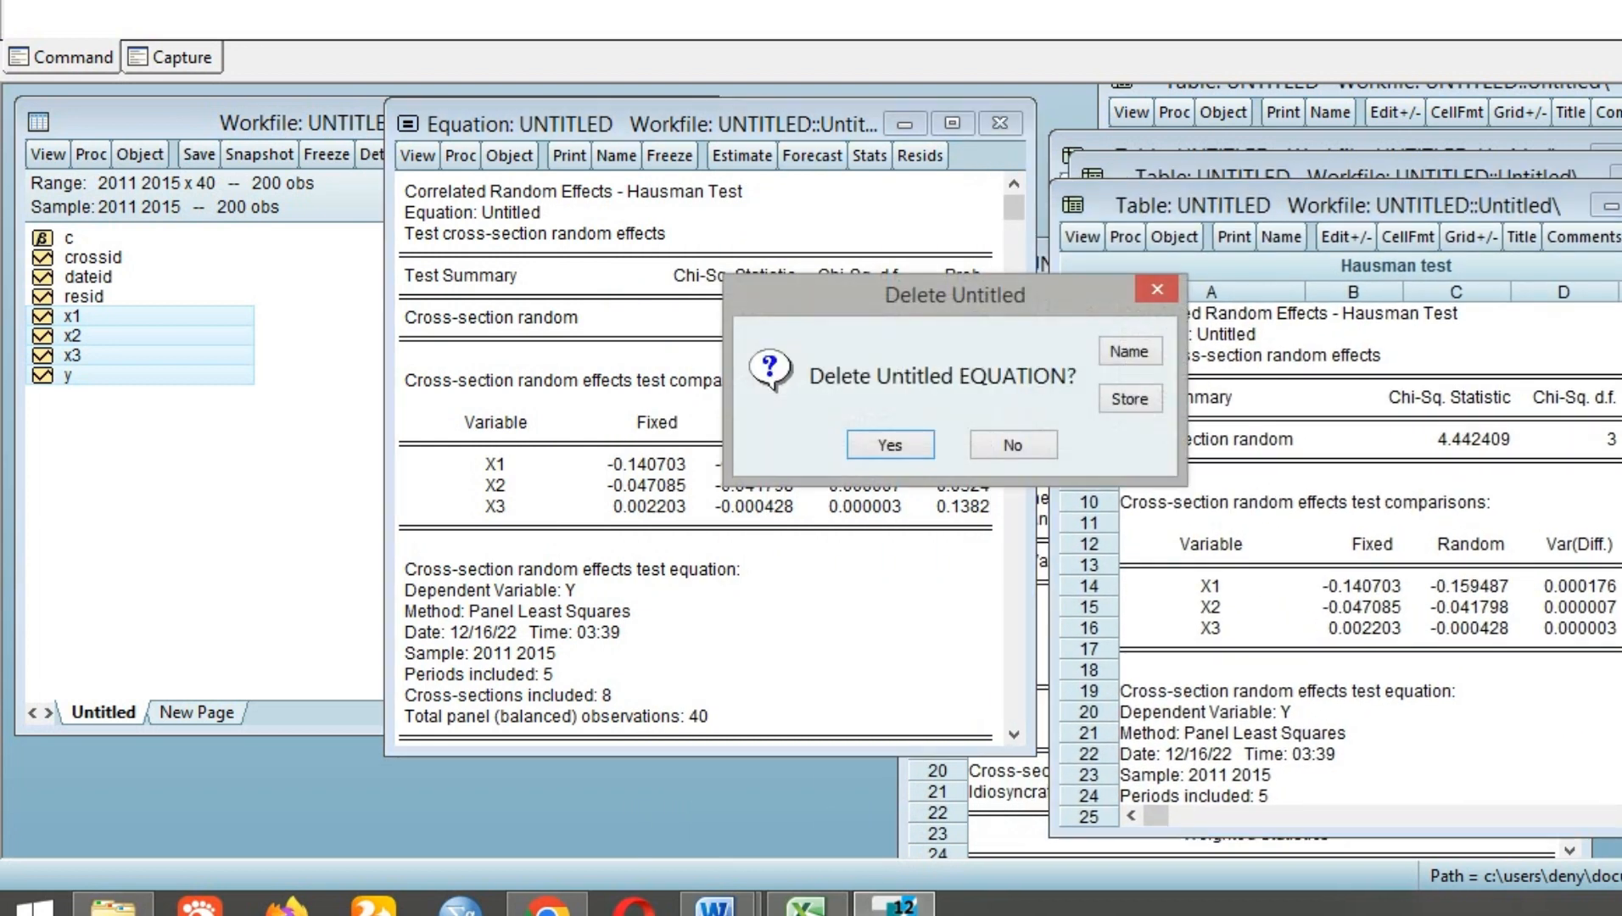
{"action": "key", "text": "Return"}
{"action": "right_click", "coordinate": [129, 340]}
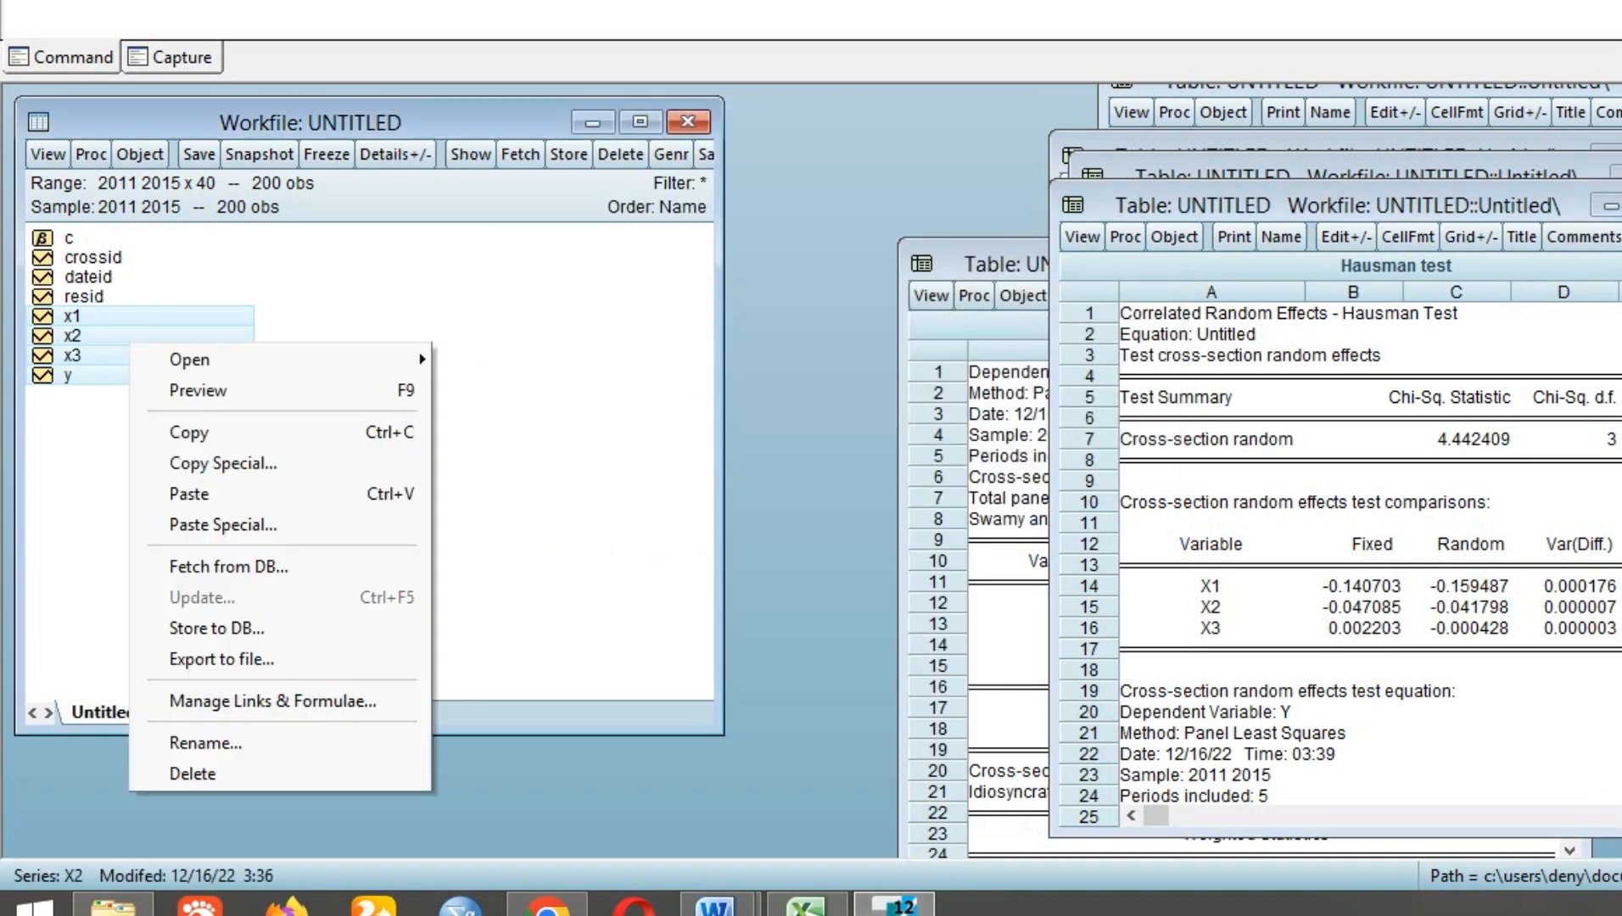
{"action": "mouse_move", "coordinate": [280, 359]}
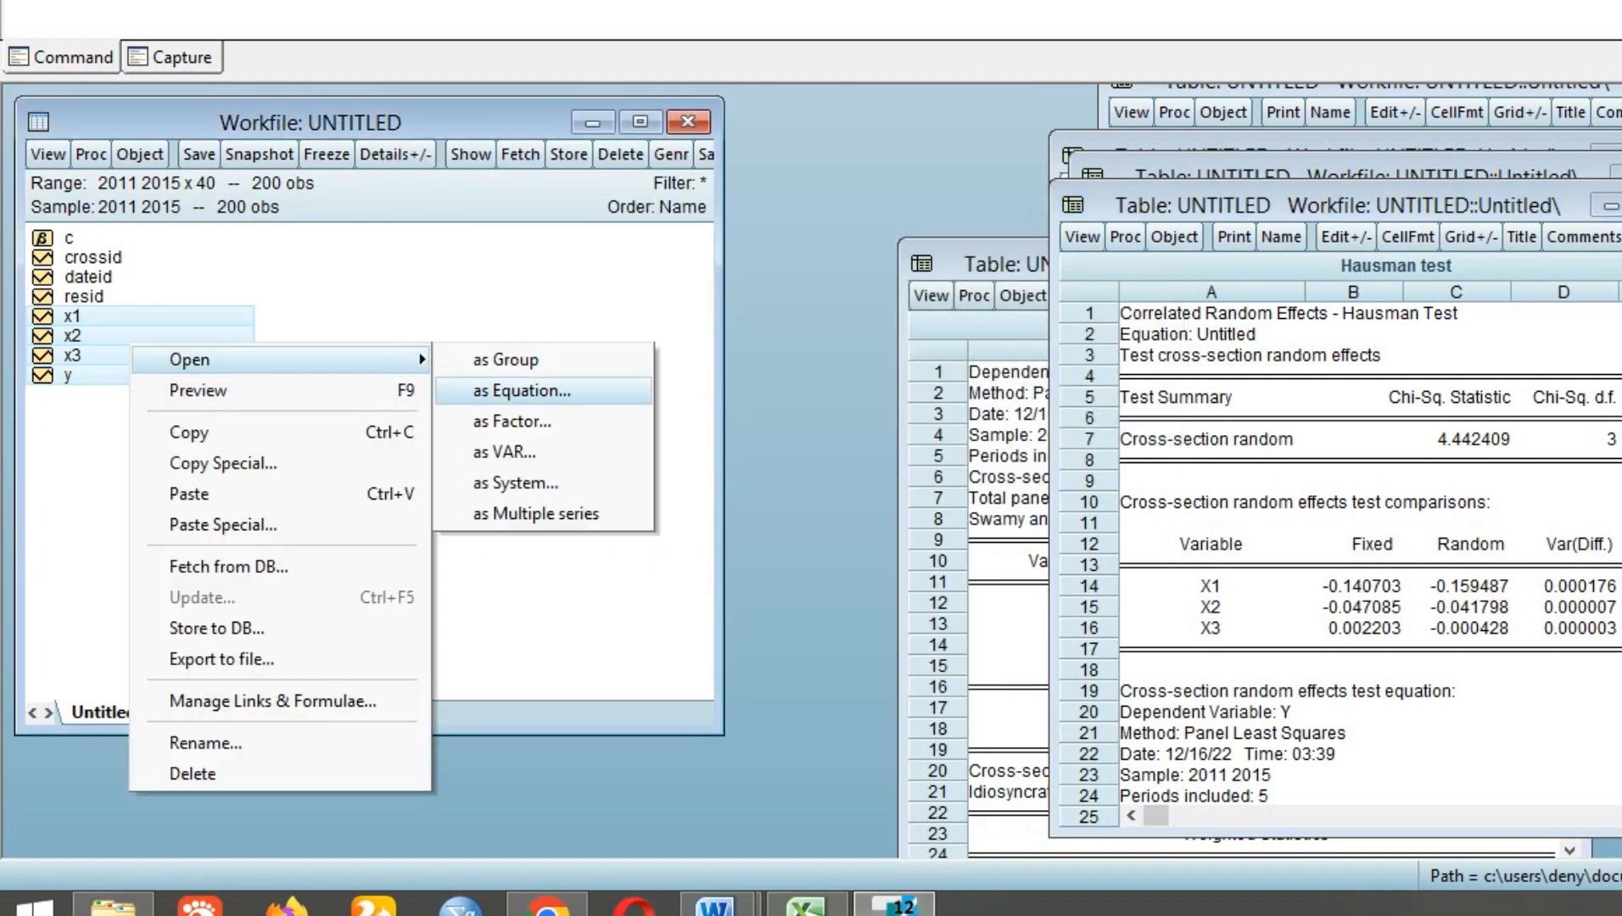
{"action": "left_click", "coordinate": [522, 390]}
Specify the equation as y c x1 x2 x3 and estimate it with both cross-section and period effects at None
{"action": "left_click", "coordinate": [761, 282]}
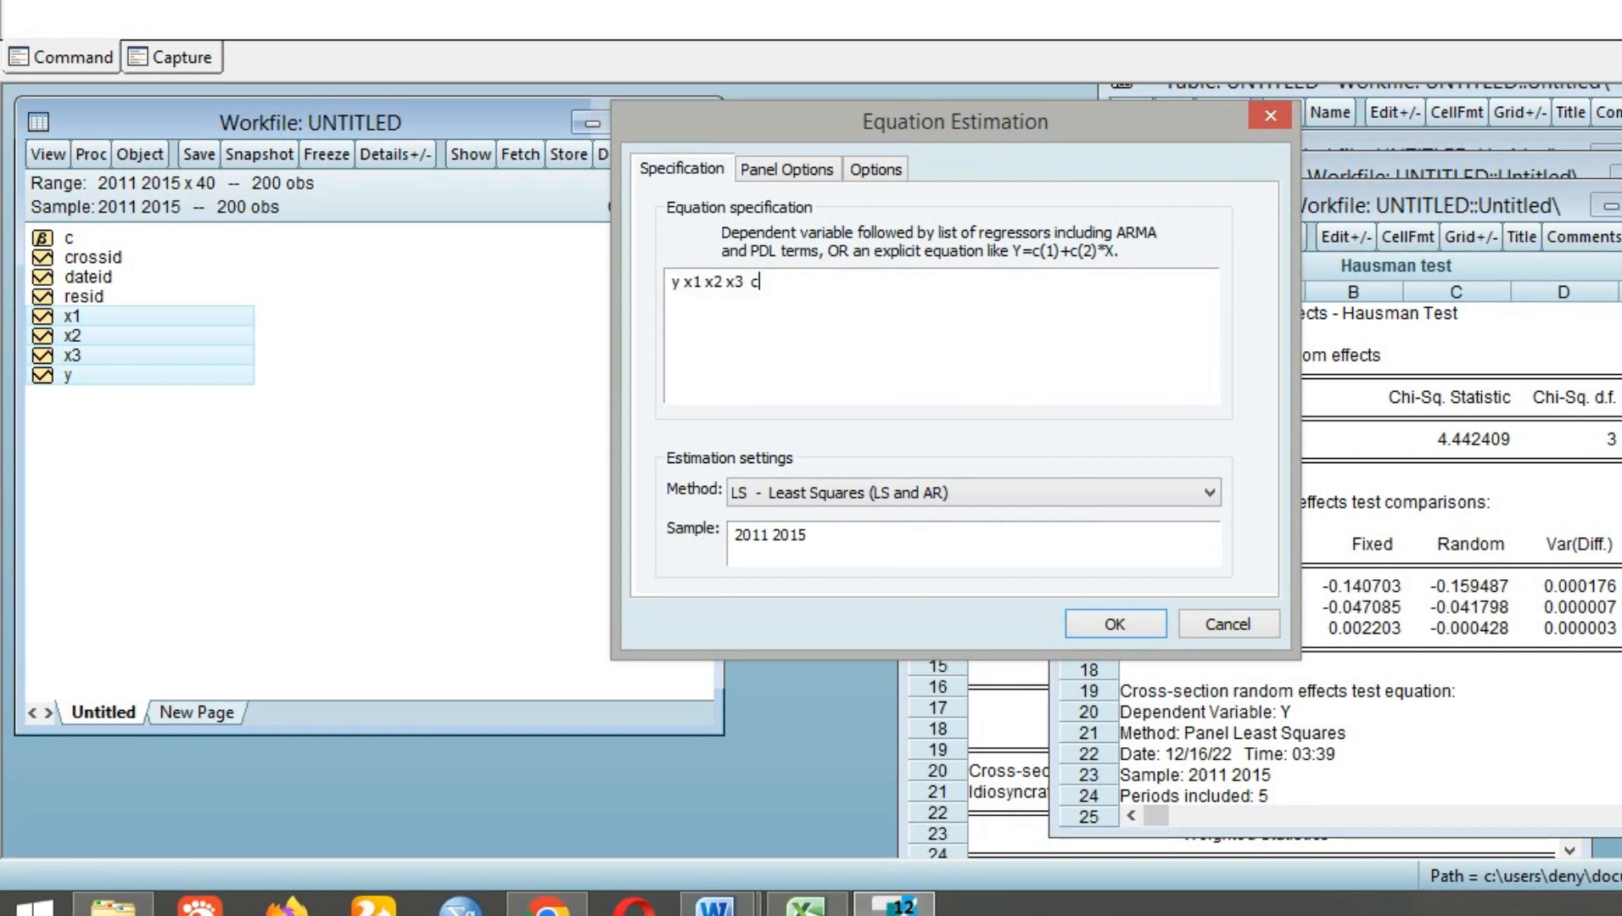
{"action": "key", "text": "BackSpace"}
{"action": "left_click", "coordinate": [682, 283]}
{"action": "type", "text": "c"}
{"action": "left_click", "coordinate": [787, 170]}
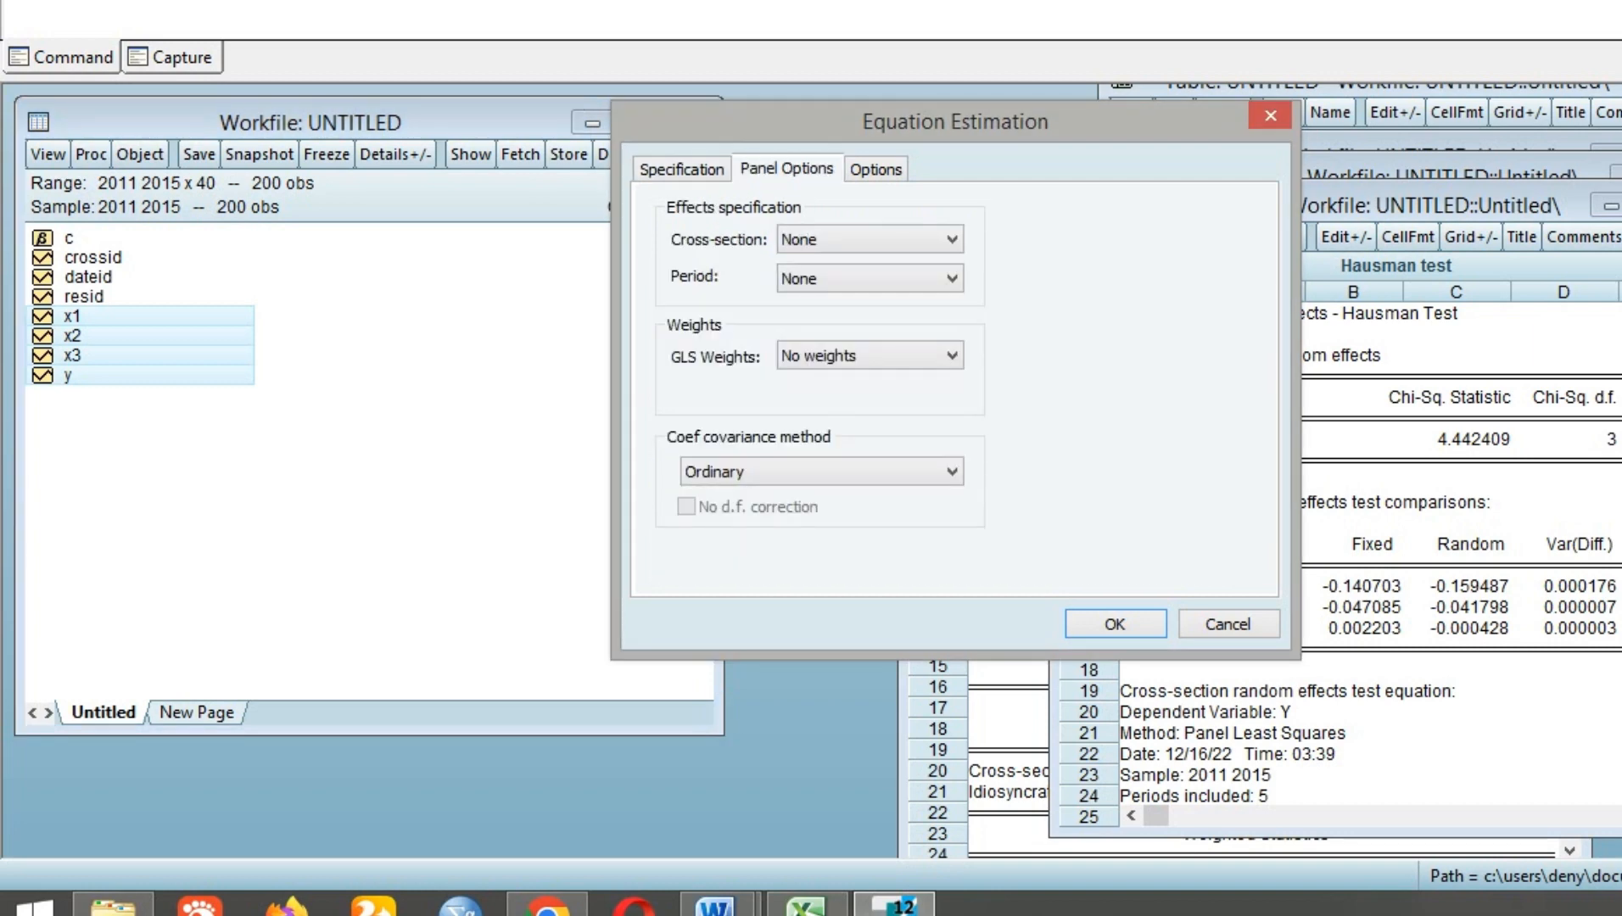
{"action": "left_click", "coordinate": [1115, 623]}
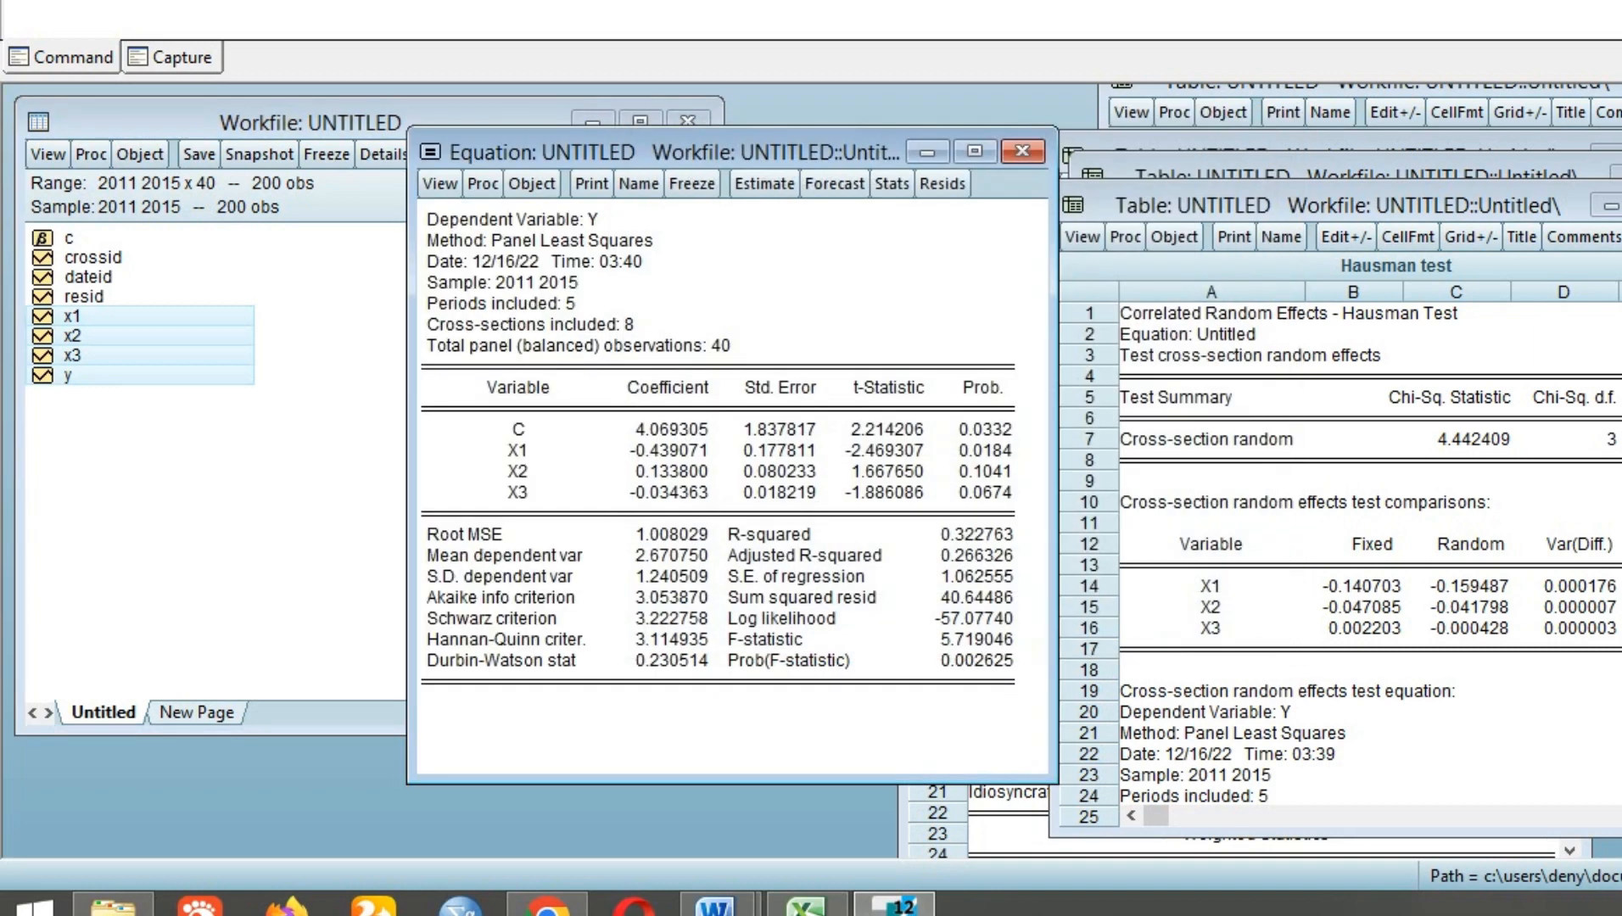
Run the Omitted Random Effects - Lagrange Multiplier test on the pooled least squares equation
{"action": "left_click", "coordinate": [439, 184]}
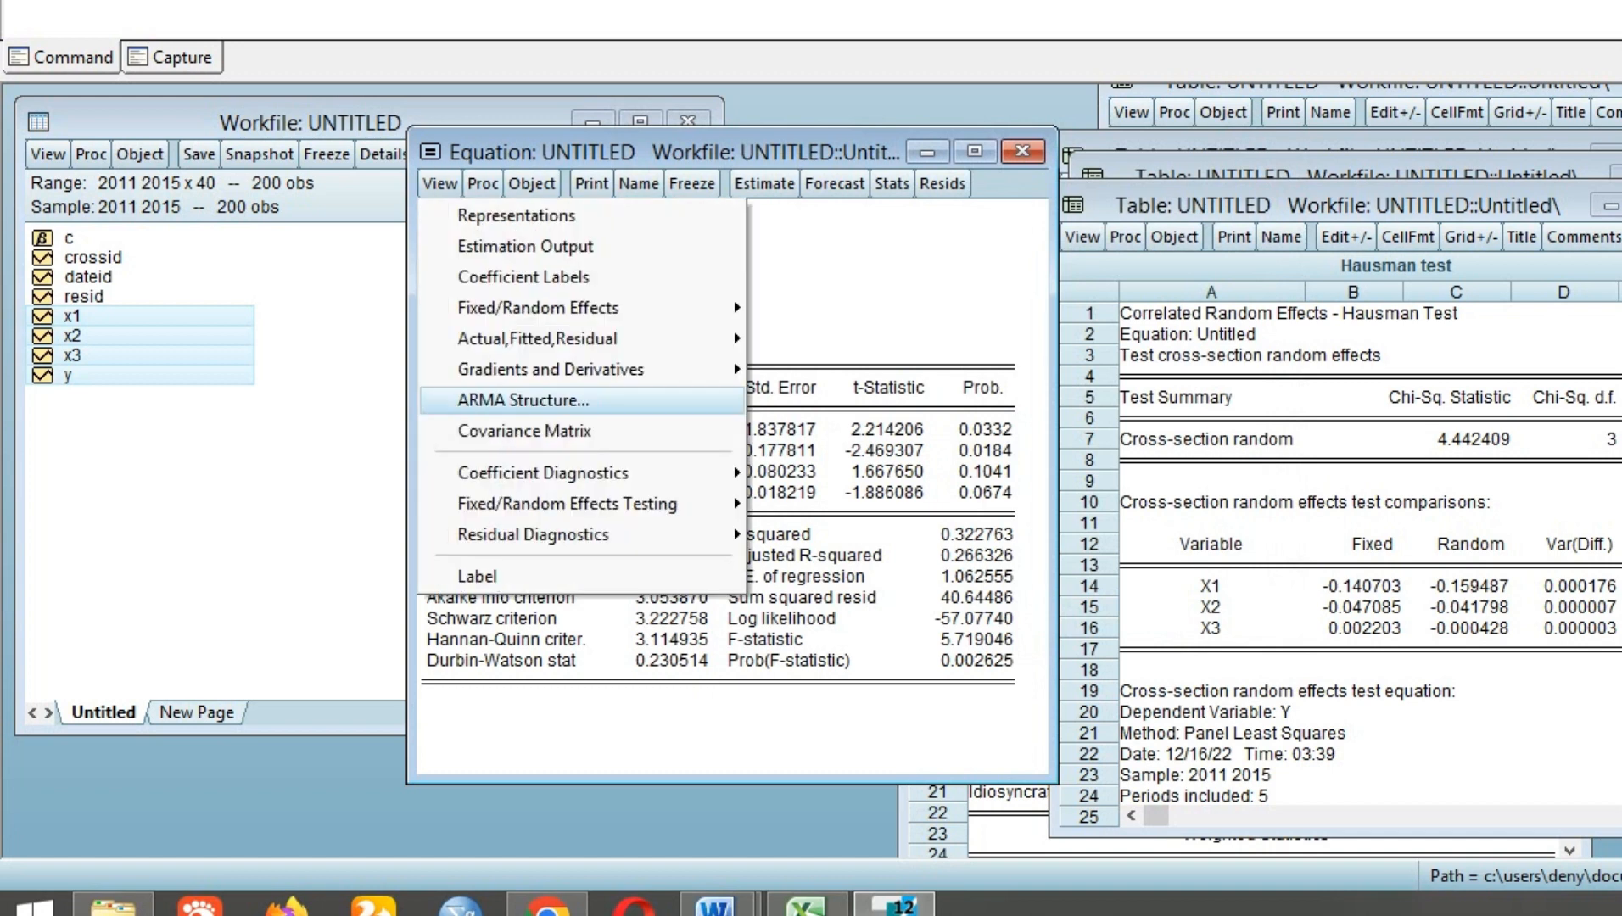
{"action": "mouse_move", "coordinate": [543, 472]}
{"action": "mouse_move", "coordinate": [567, 503]}
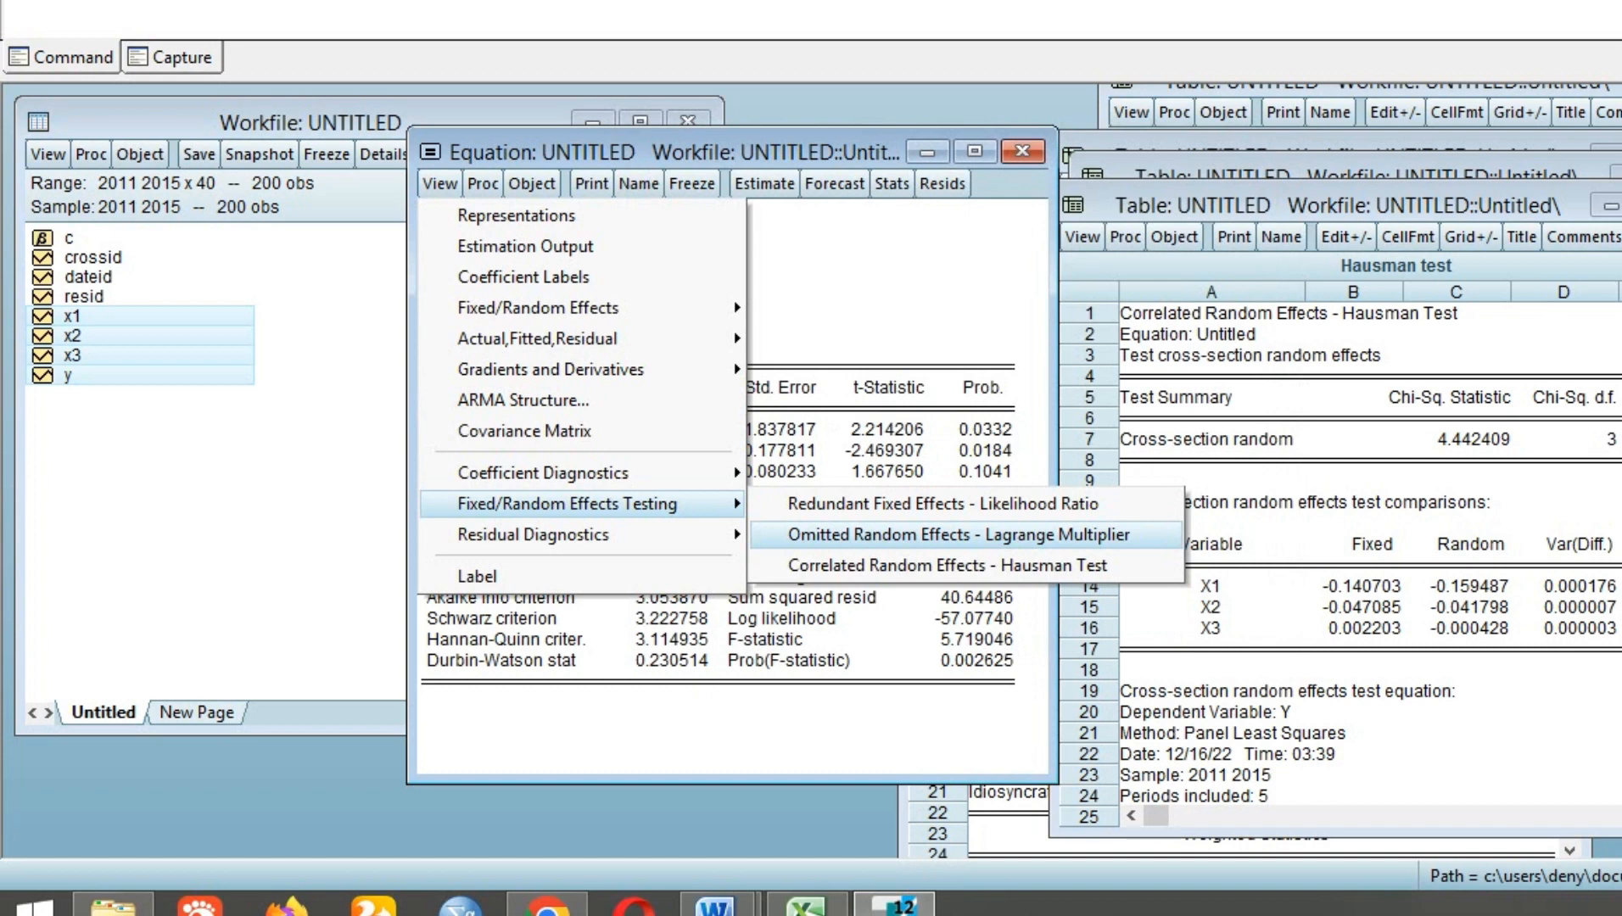
{"action": "left_click", "coordinate": [959, 534]}
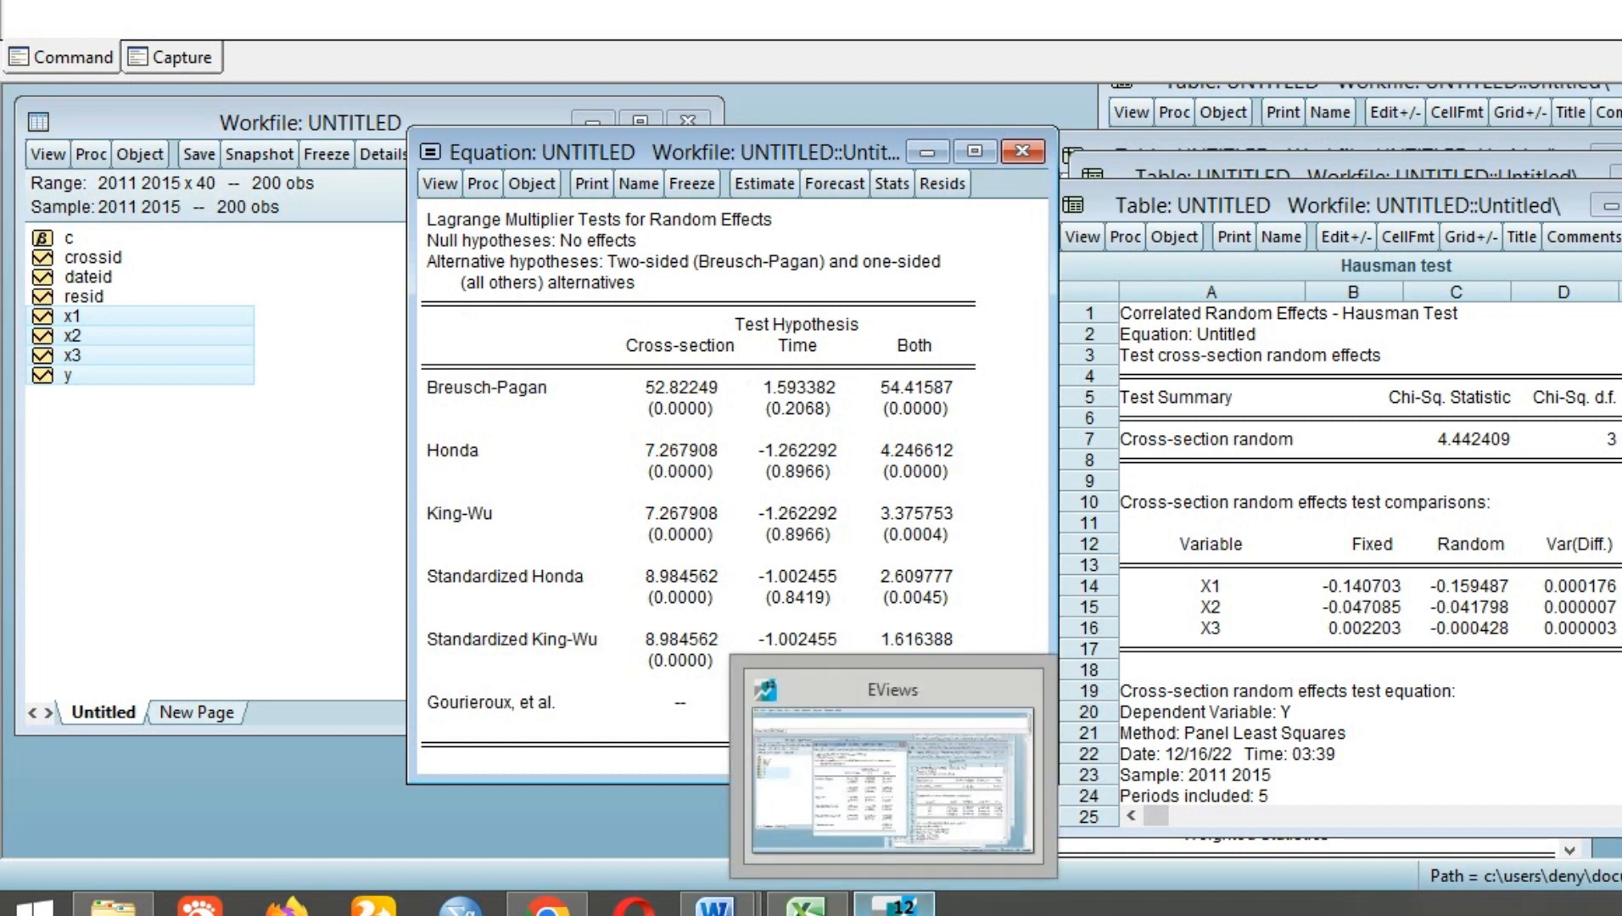
Minimize the EViews and Excel windows to get to the desktop
{"action": "left_click", "coordinate": [895, 905]}
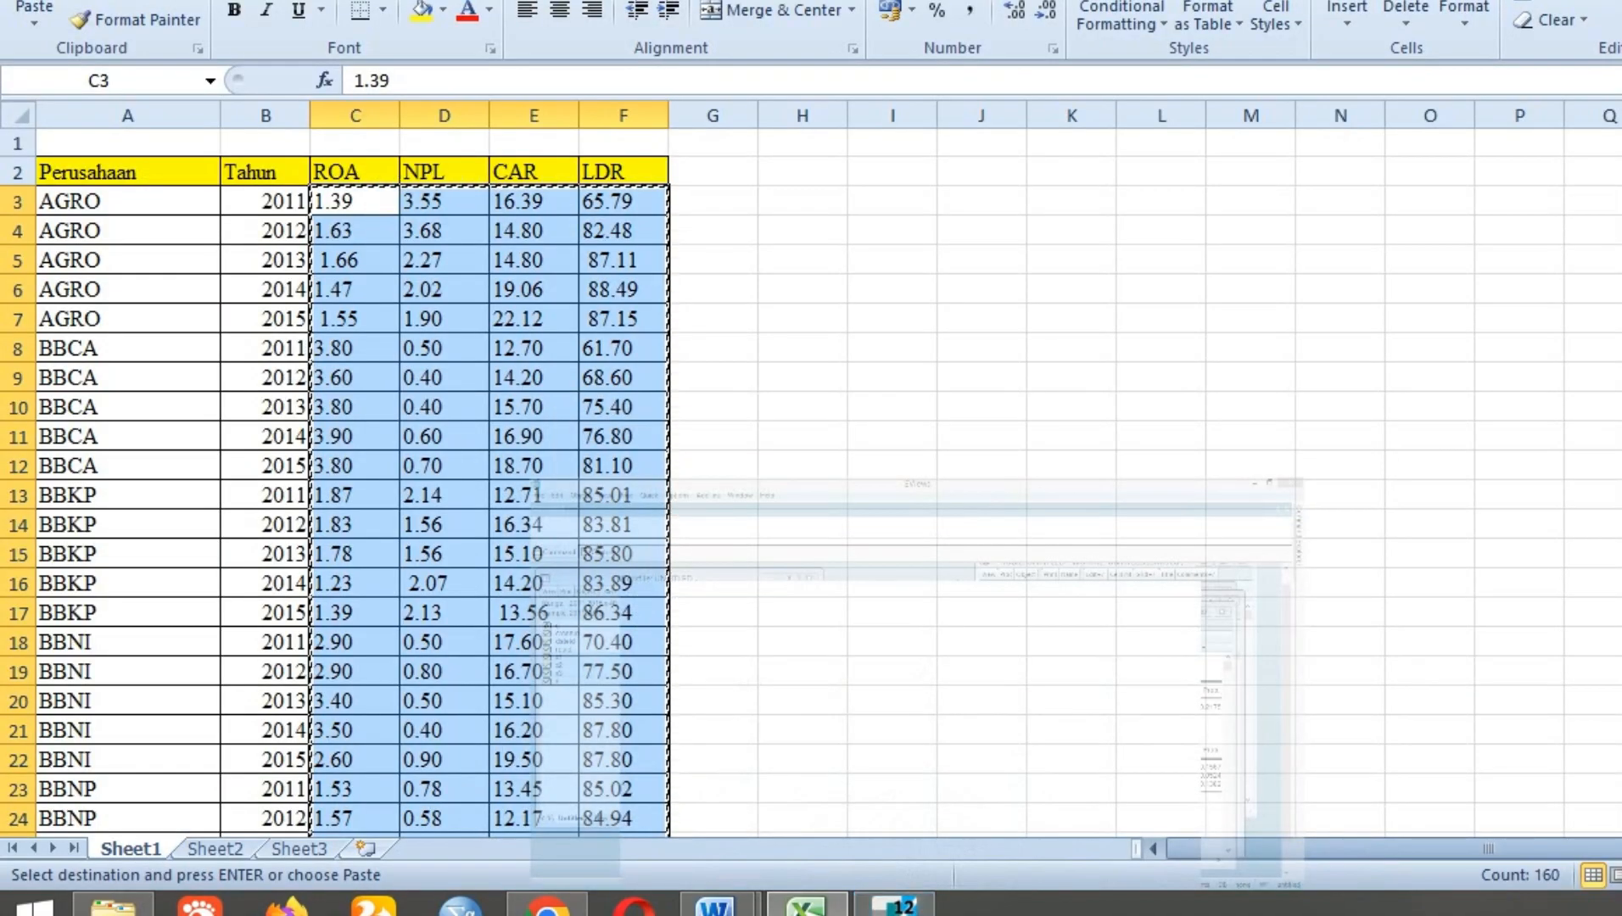
{"action": "left_click", "coordinate": [806, 905]}
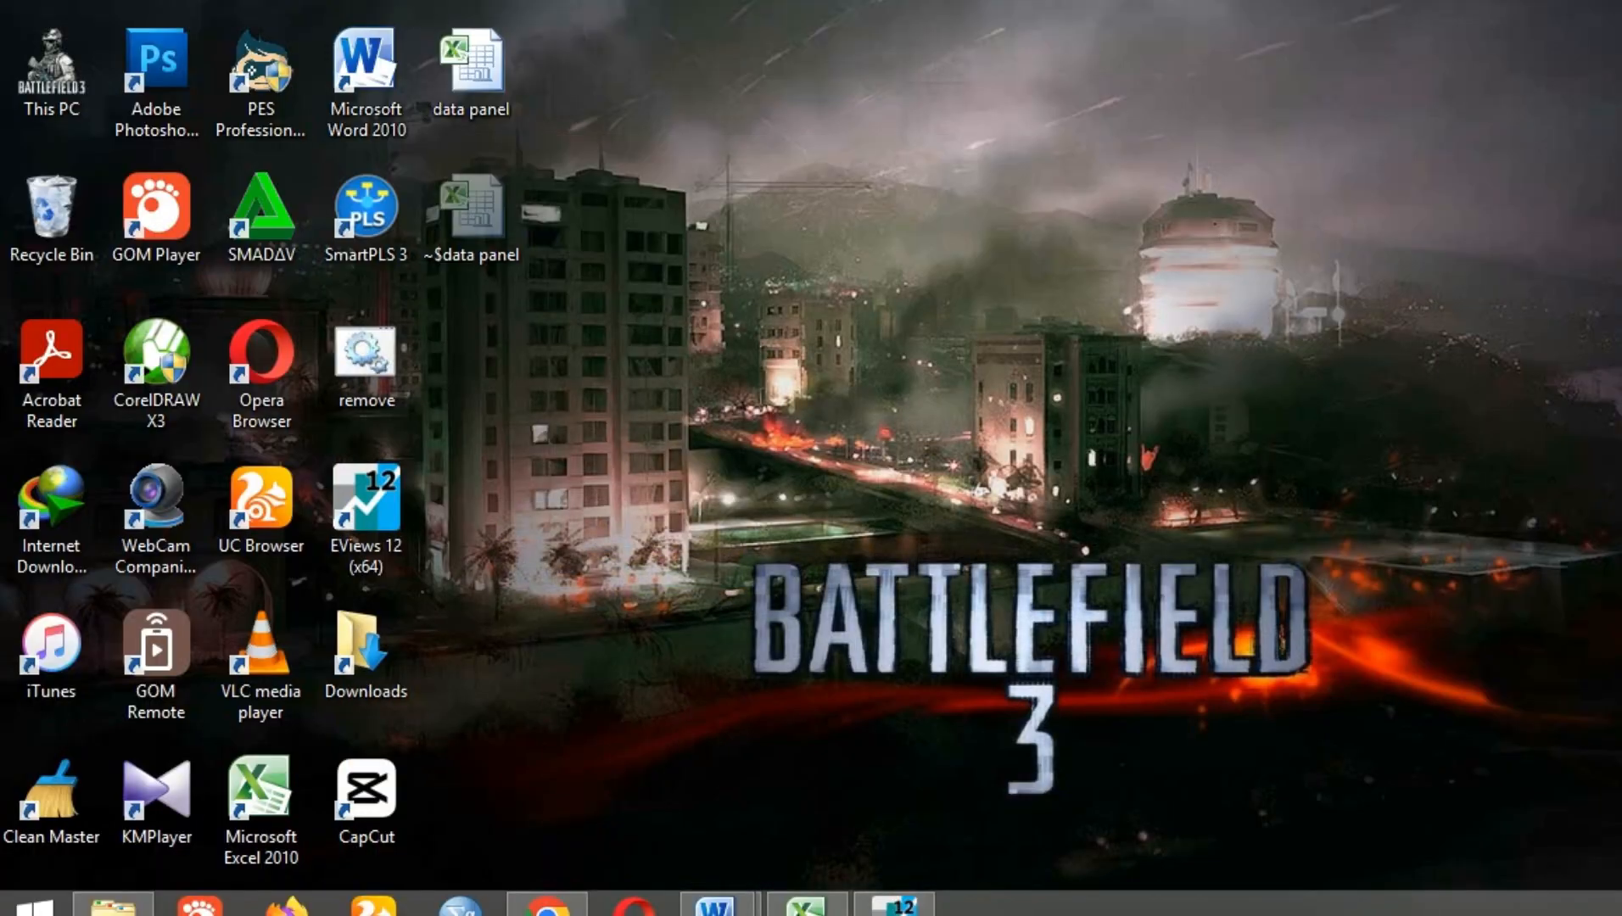